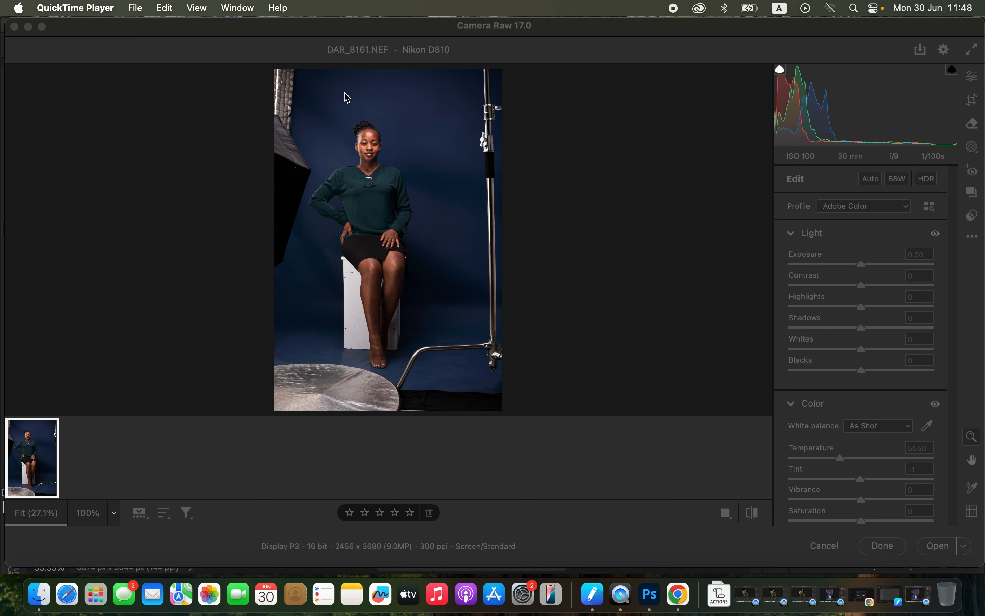
Step: Lower the raw photo's Highlights to -76 and its Whites to -68
left_click(489, 29)
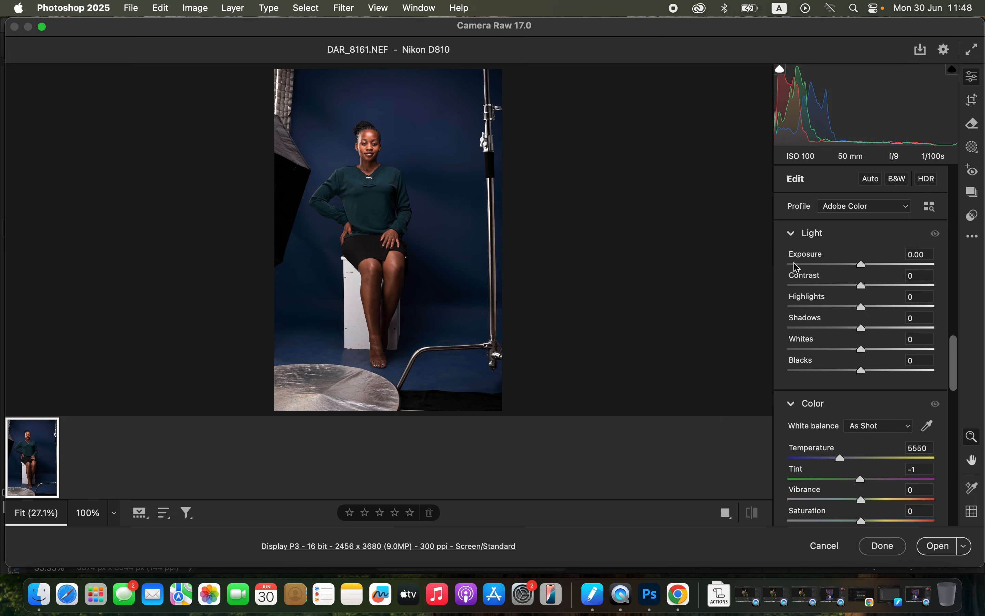
left_click_drag(819, 308, 810, 310)
left_click_drag(835, 348, 814, 347)
left_click_drag(810, 307, 805, 306)
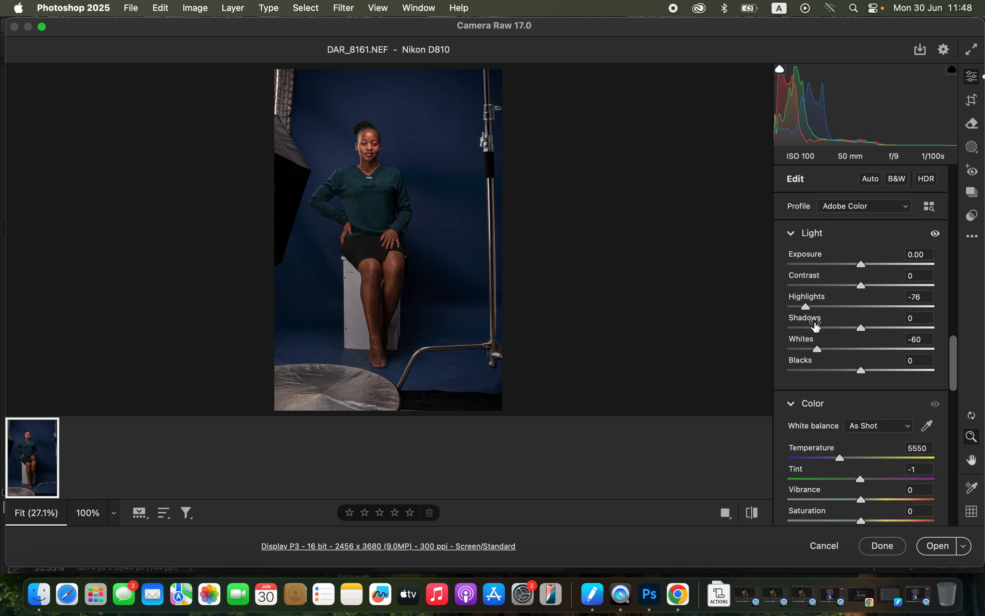
left_click_drag(817, 349, 813, 350)
Step: Raise the raw photo's Shadows to just over +84 and set Exposure to +0.65, Contrast to +5 and Blacks to -11
left_click_drag(898, 325, 925, 326)
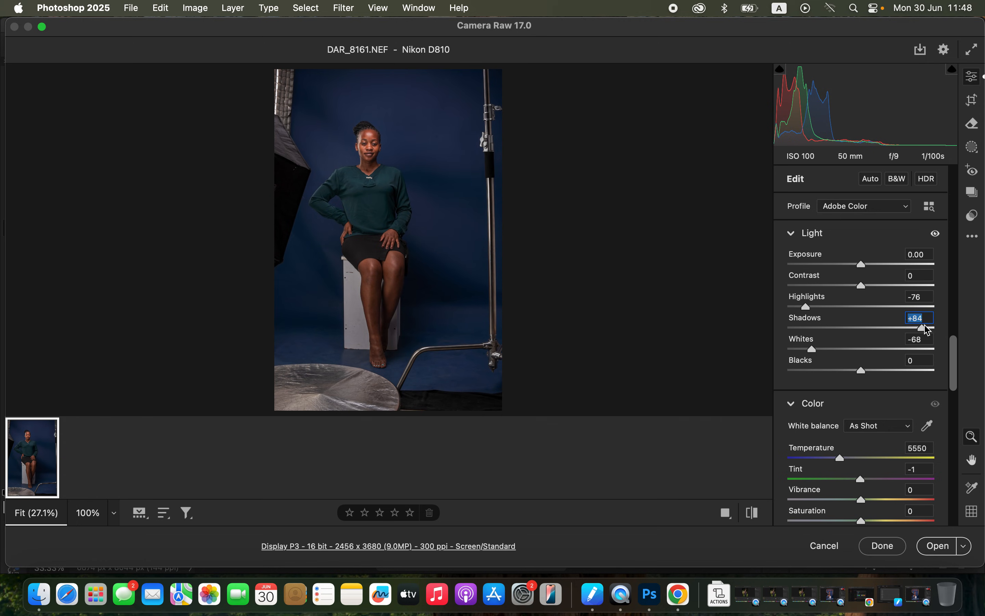
left_click_drag(863, 290, 876, 267)
left_click_drag(861, 370, 853, 370)
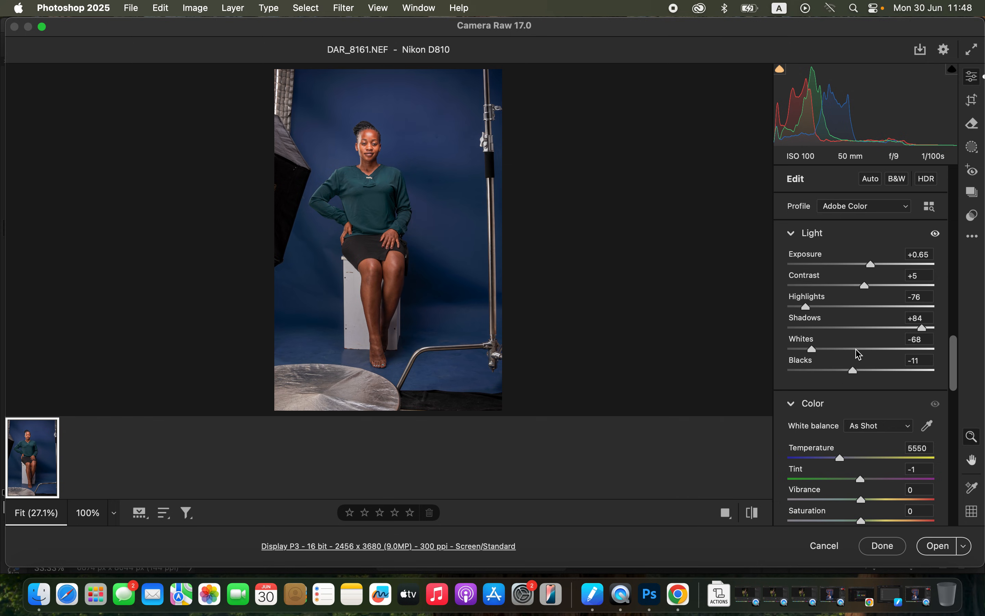
left_click_drag(923, 328, 926, 327)
Step: Compare the before and after views of the raw edit and open the photo in Photoshop
left_click(754, 513)
left_click(754, 513)
left_click(754, 513)
left_click(754, 513)
left_click(936, 550)
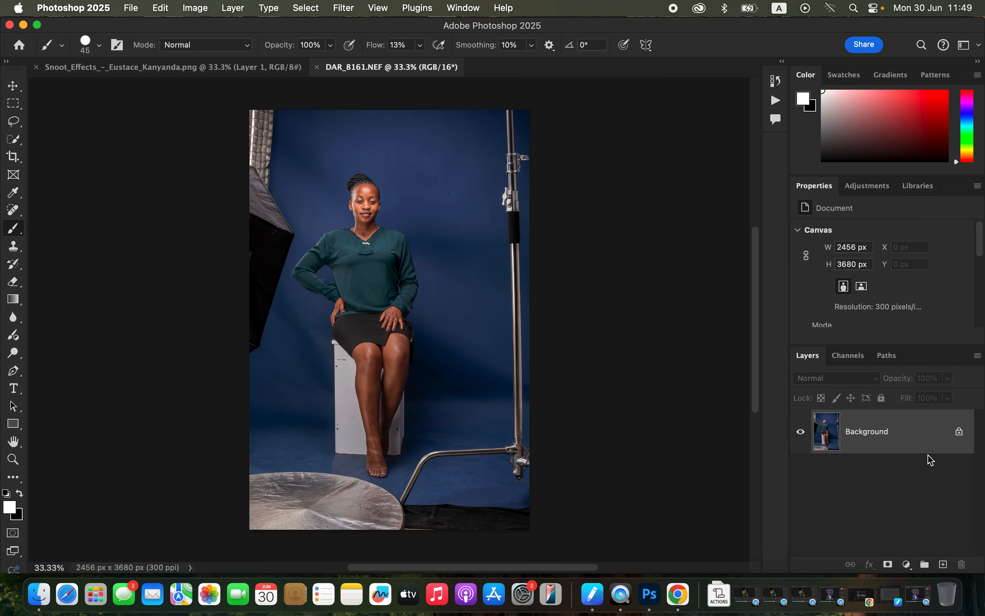
Step: Duplicate the Background layer twice
left_click(906, 434)
key("super+j")
key("super+j")
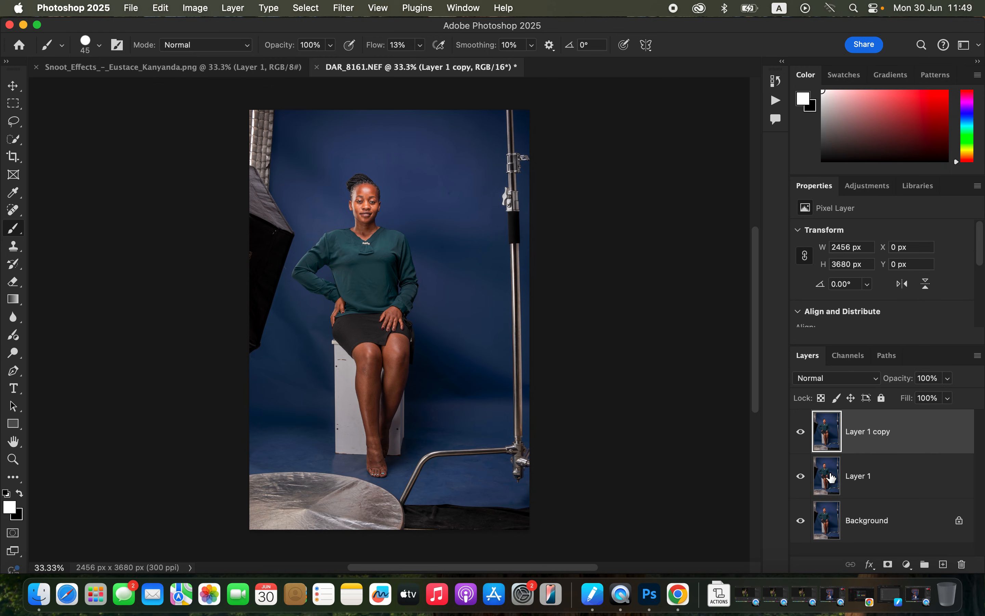
Step: Rename the lower duplicate layer COLOR and the upper duplicate layer TEXTURE
double_click(856, 475)
key("Caps_Lock")
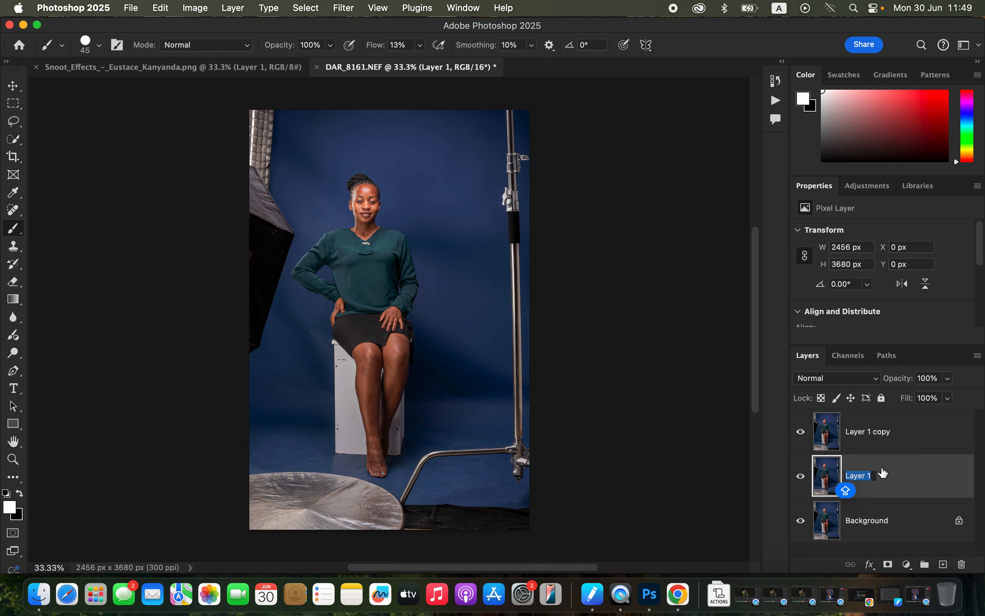
type("COLOR")
key("Return")
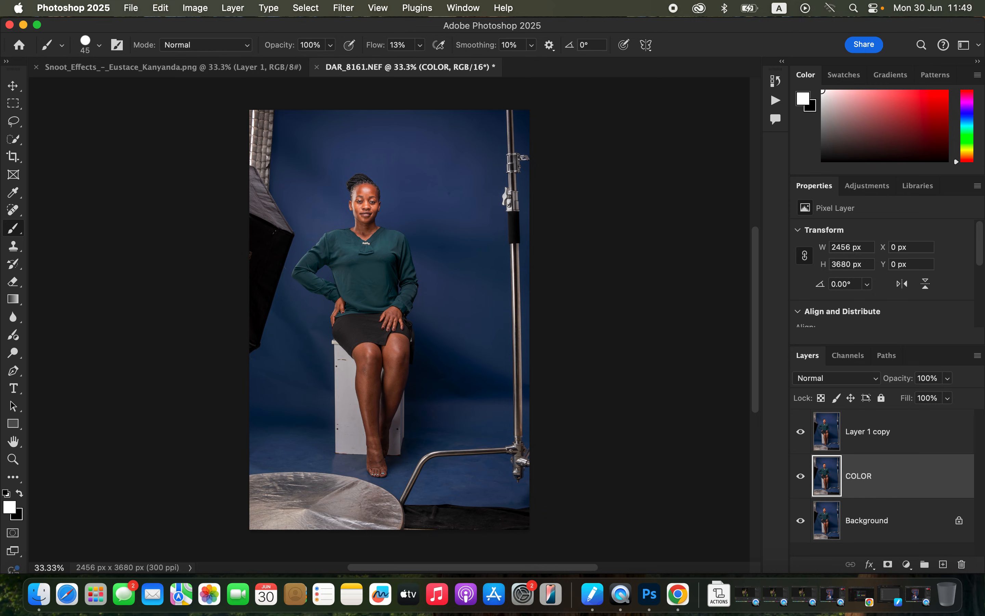
double_click(865, 430)
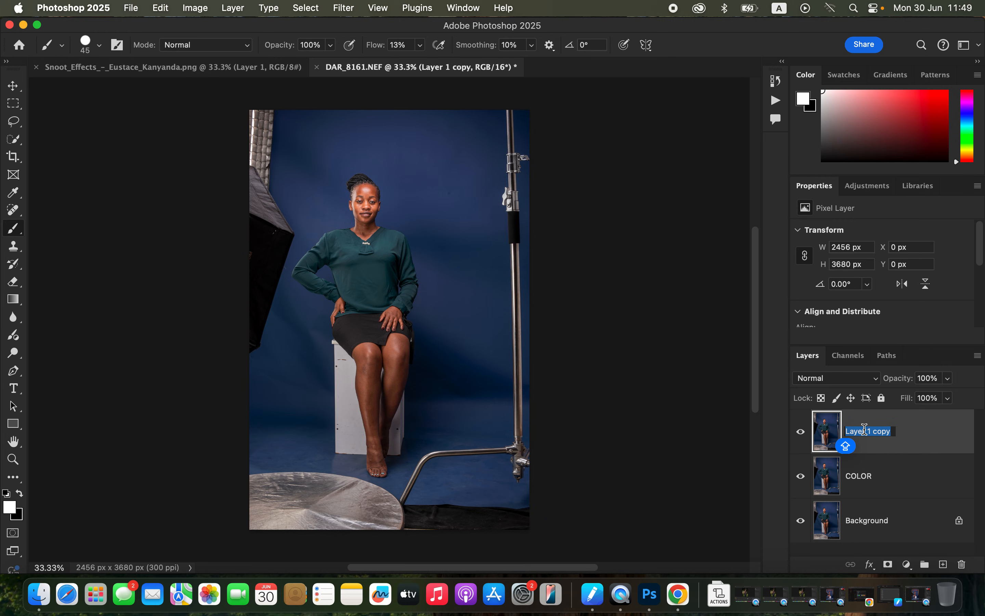
type("TEXTURE")
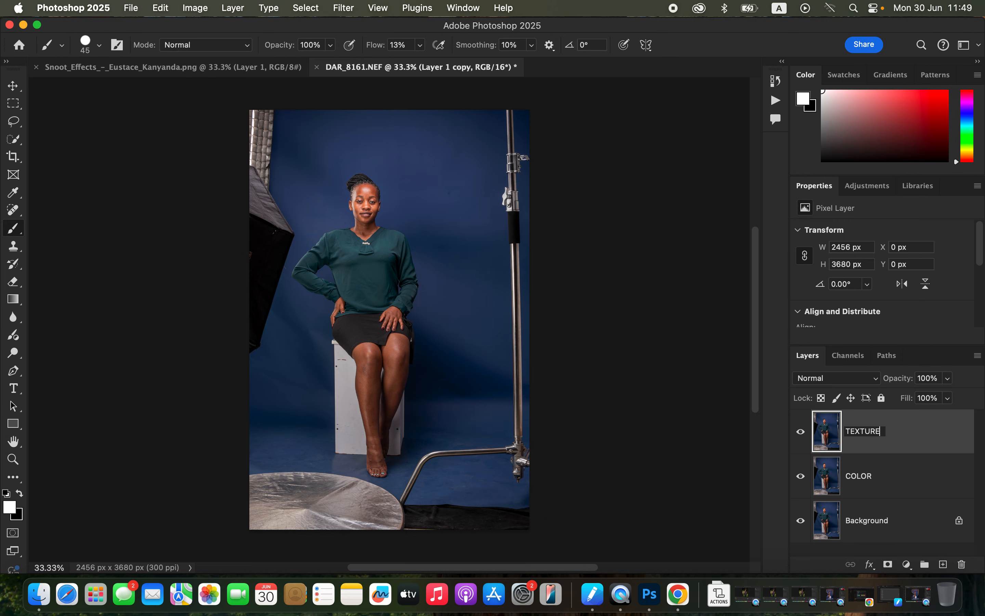
key("Return")
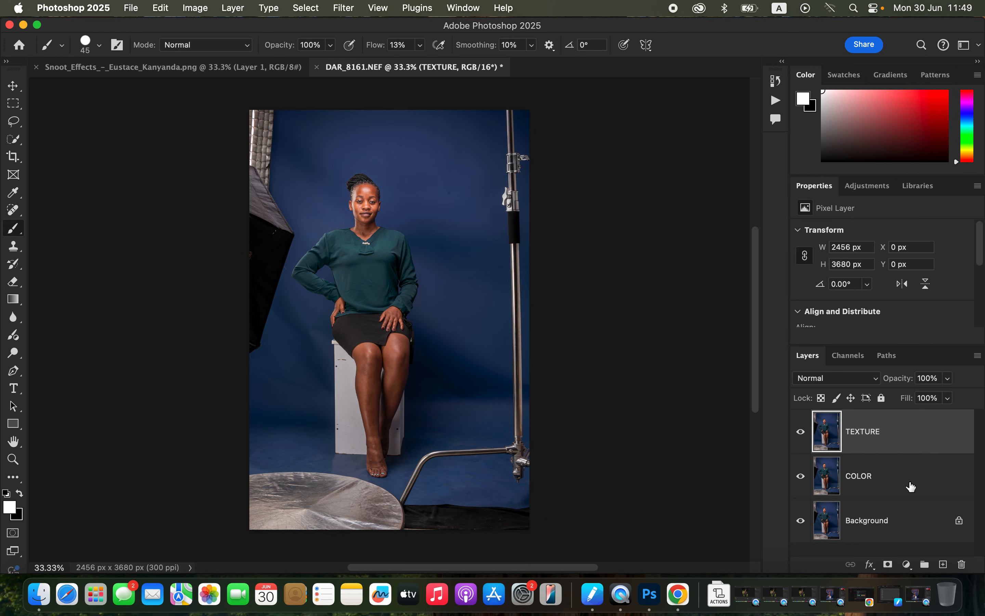
Step: Hide the TEXTURE layer and apply a 2.5-pixel Gaussian Blur to the COLOR layer, judging the skin smoothing on the face
left_click(903, 489)
left_click(801, 432)
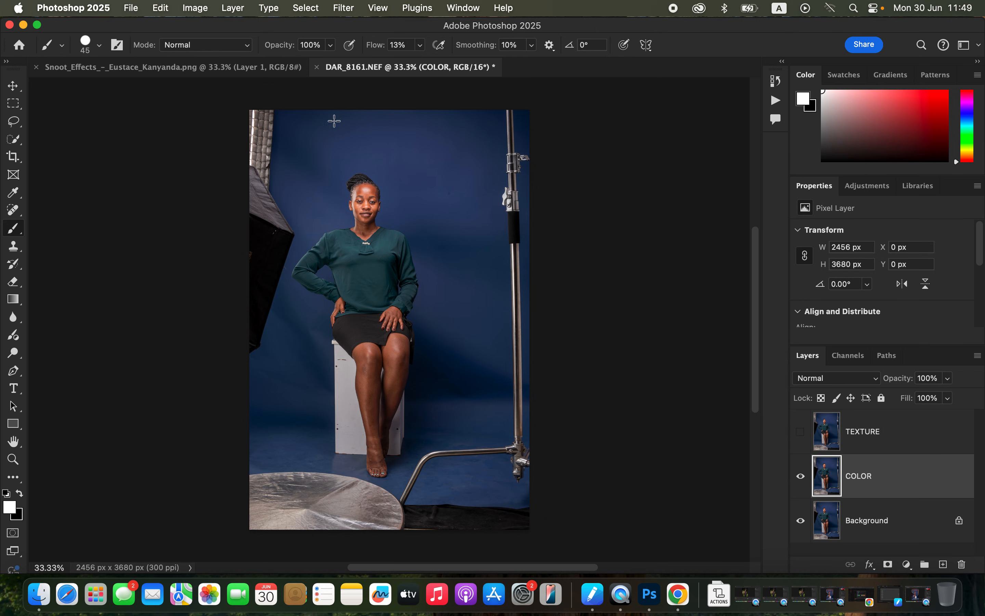
left_click(346, 8)
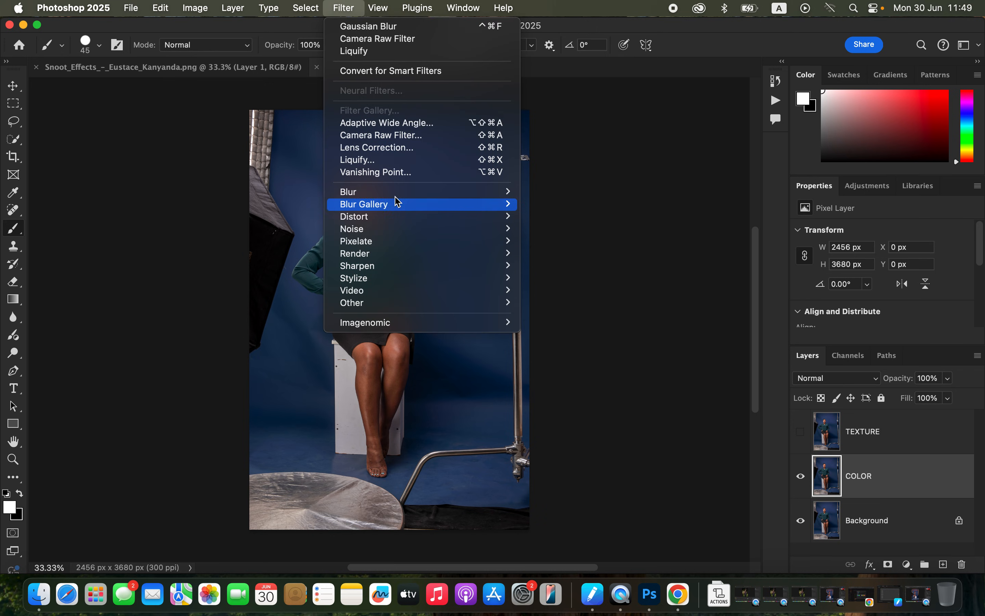
left_click(602, 244)
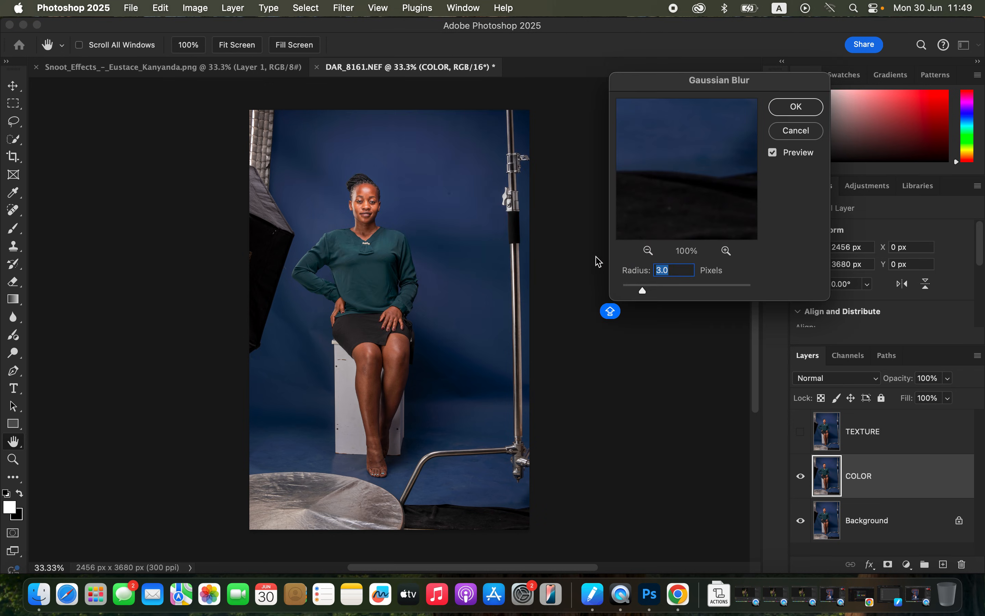
left_click_drag(644, 286, 623, 290)
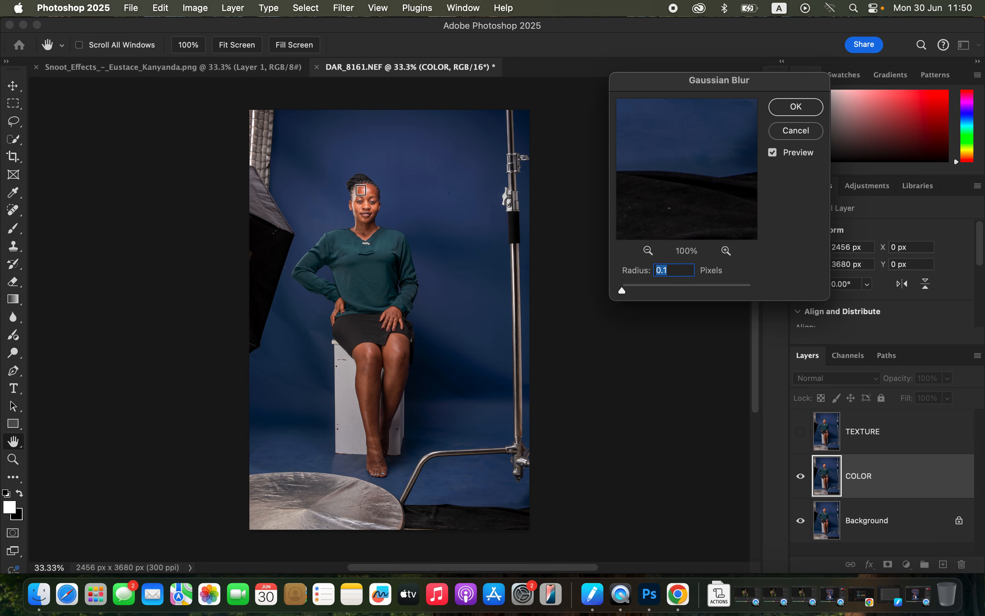
left_click(363, 194)
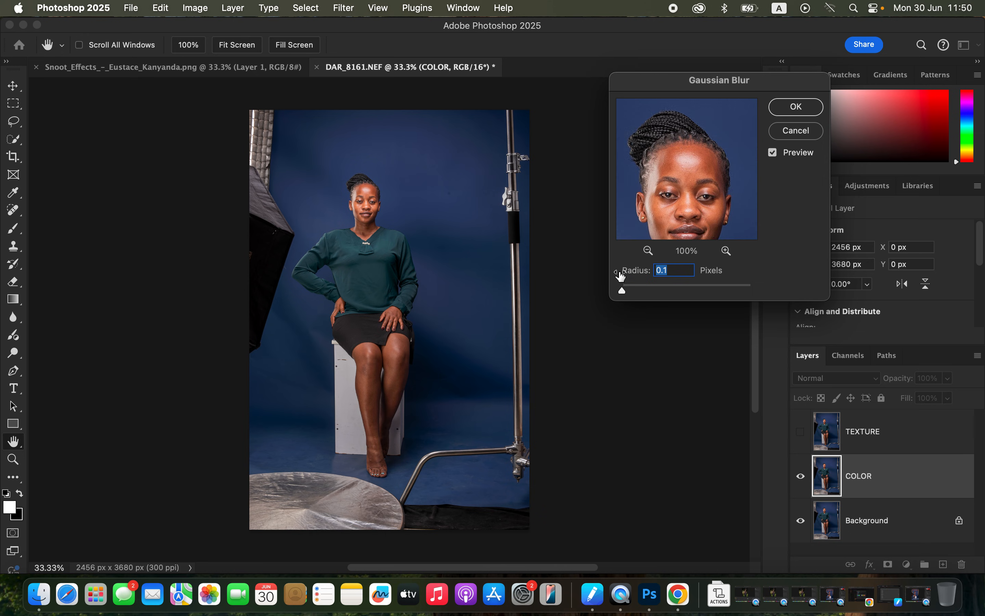
left_click(727, 251)
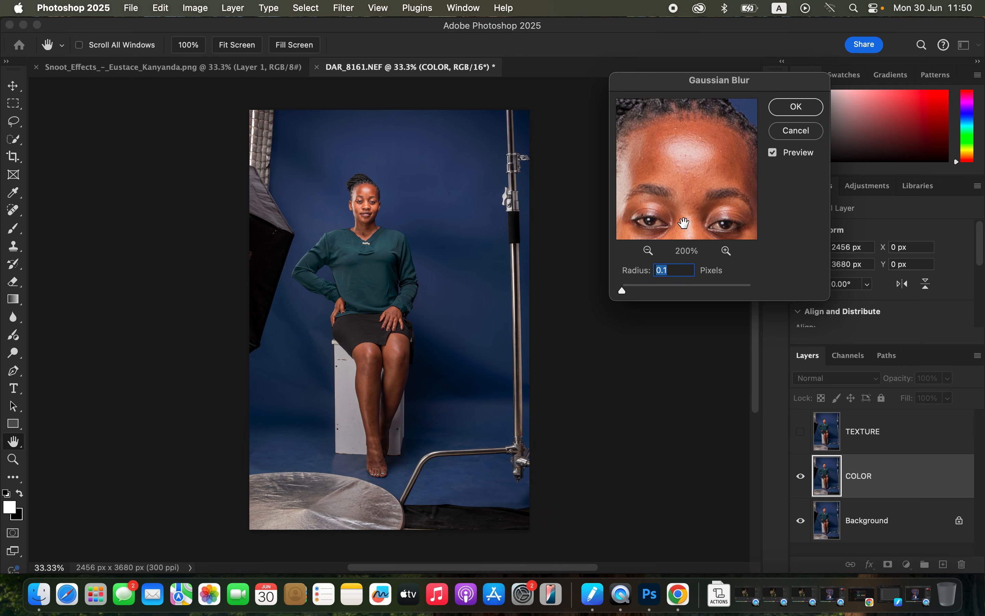
left_click_drag(622, 290, 639, 293)
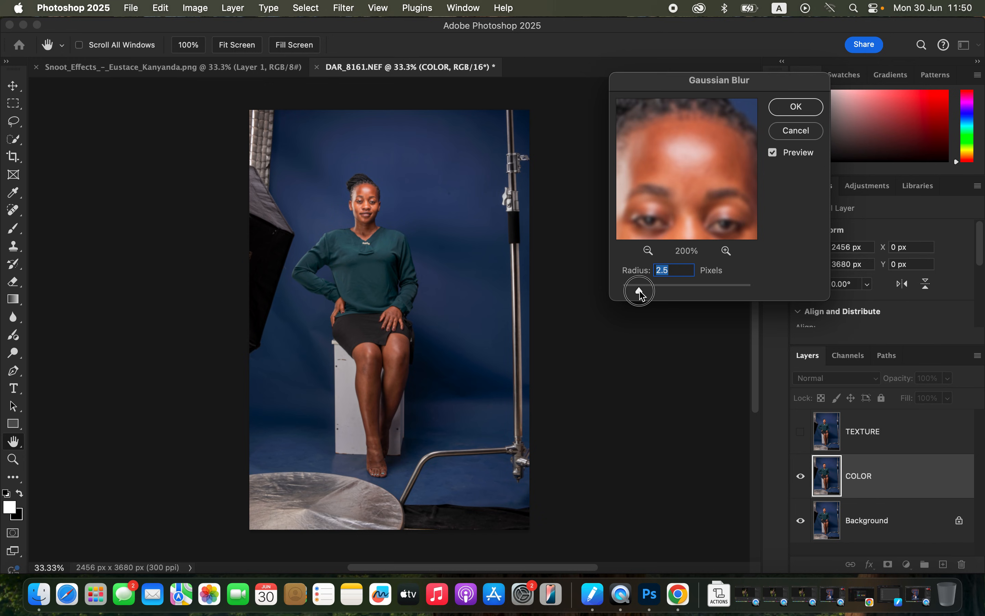
mouse_move(700, 203)
left_mouse_down()
mouse_move(695, 152)
mouse_move(702, 198)
left_mouse_up()
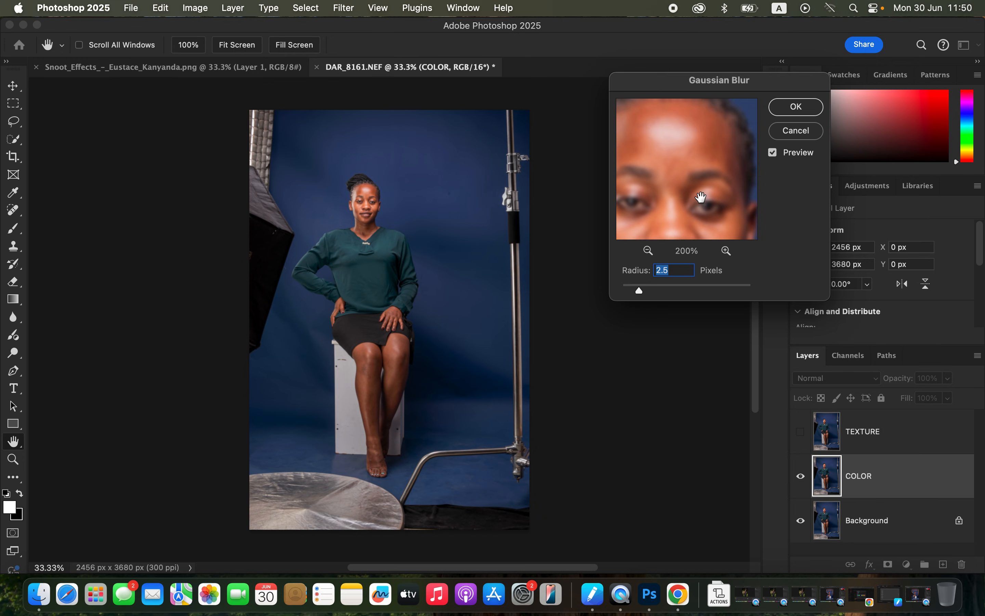
left_click(799, 110)
Step: Show the TEXTURE layer and set up Apply Image on it with the inverted COLOR layer as source, using Add blending
left_click(904, 440)
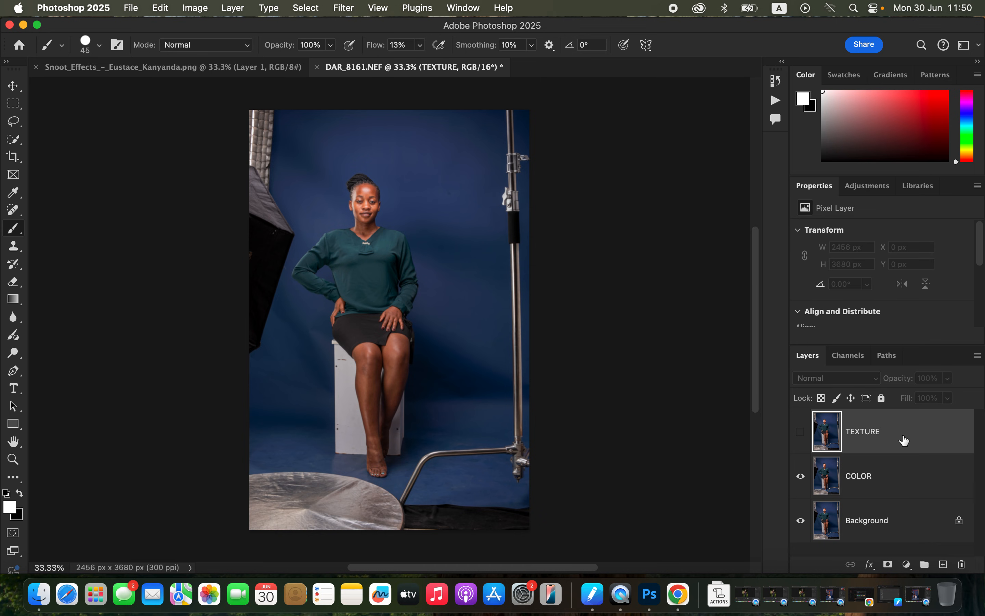
left_click(800, 432)
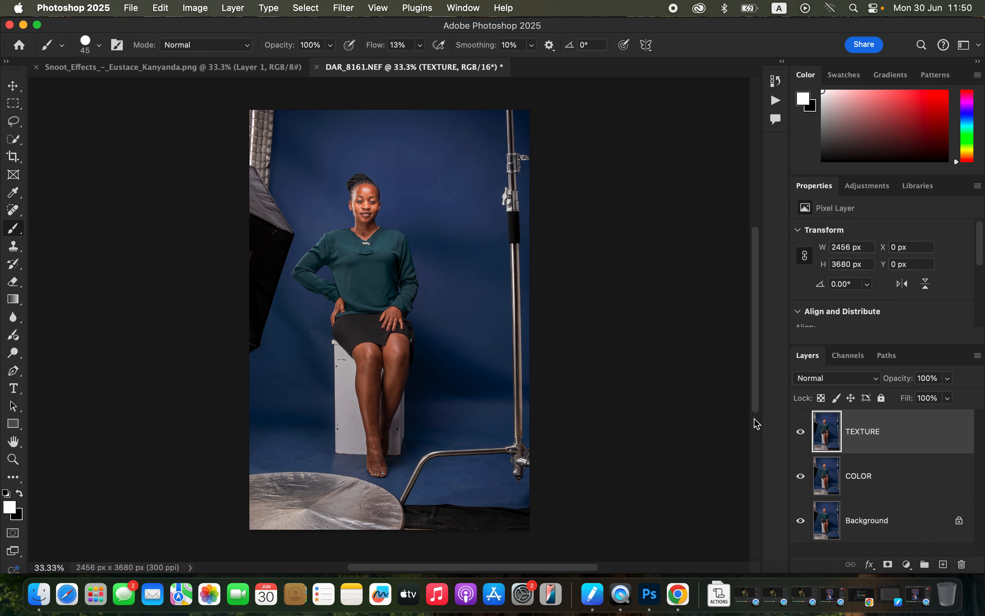
left_click(195, 8)
left_click(238, 206)
left_click(612, 139)
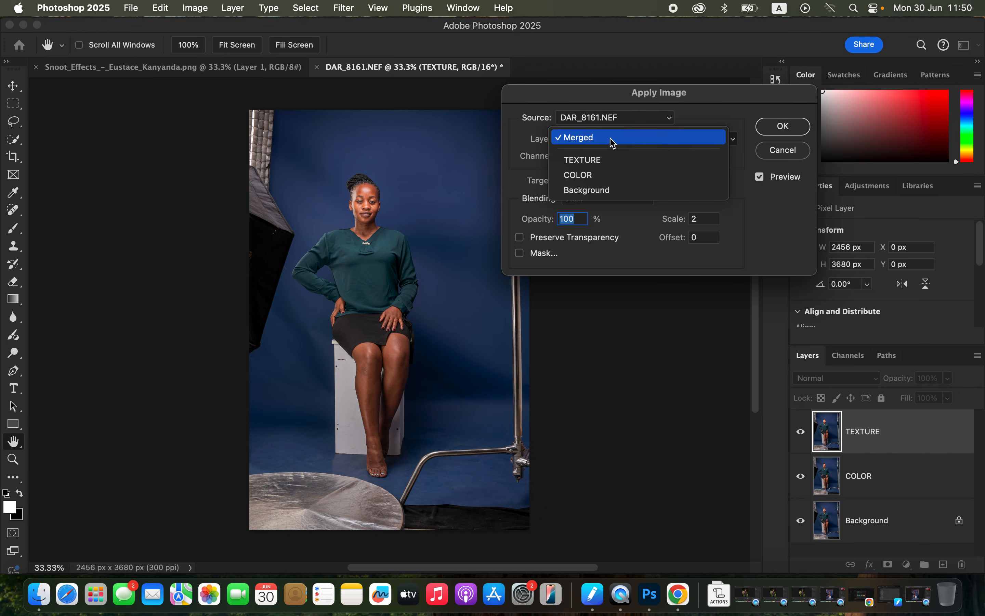
left_click(612, 175)
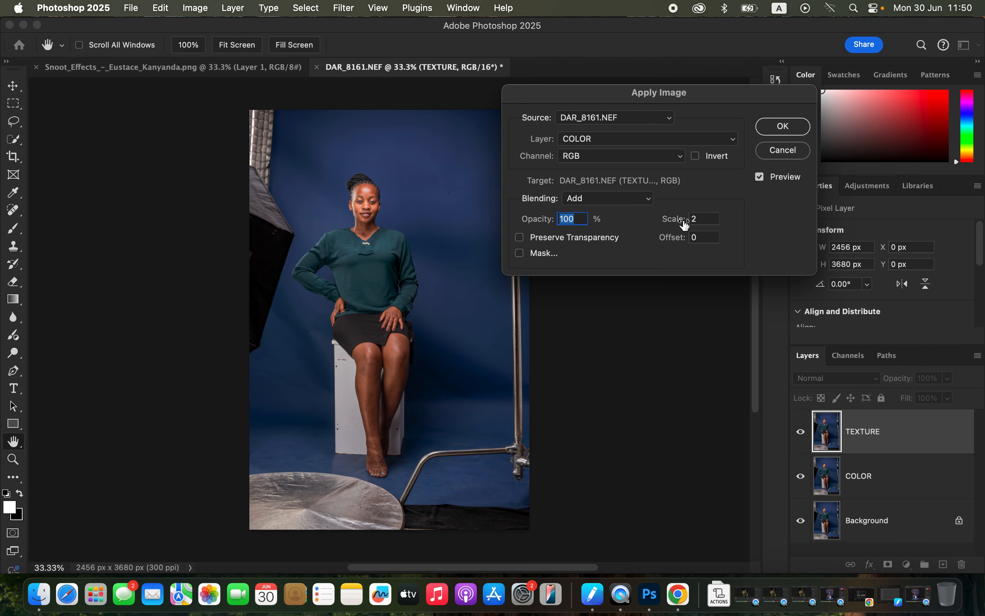
left_click(697, 158)
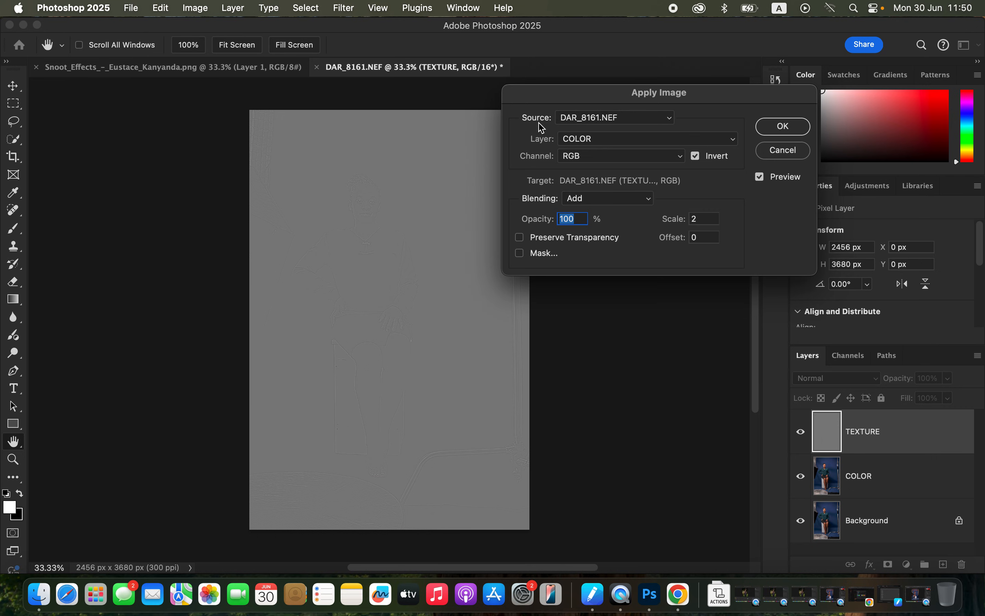
Step: Try Subtract blending without inversion in Apply Image, and return to Add blending with Invert enabled
left_click(608, 200)
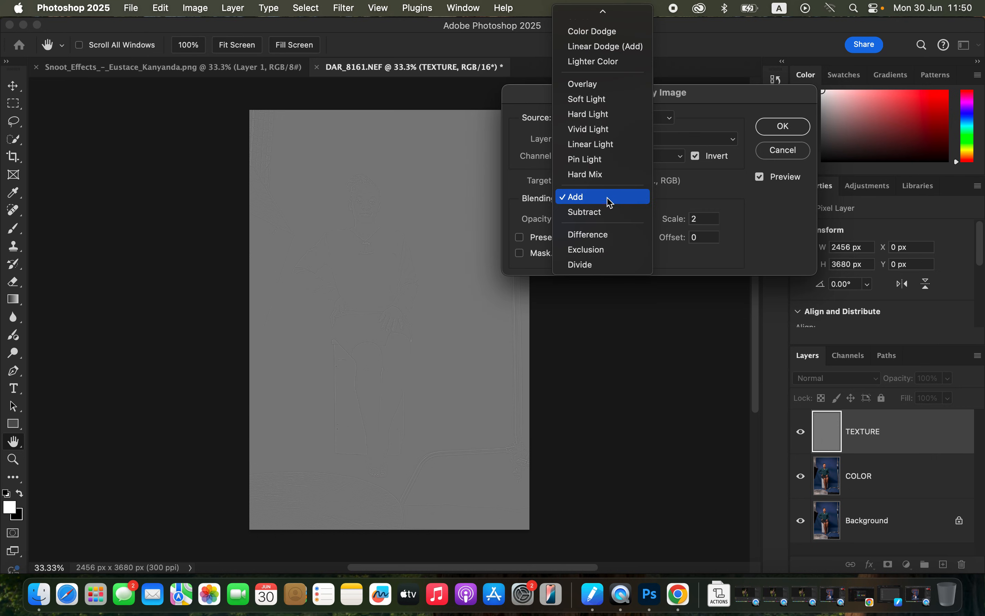
left_click(610, 212)
left_click(696, 156)
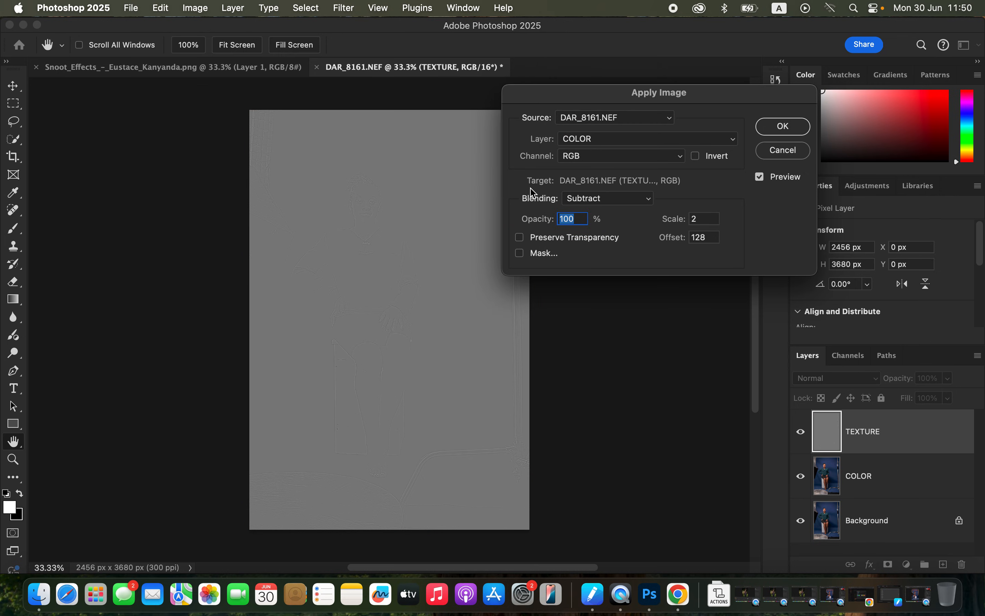
left_click(590, 200)
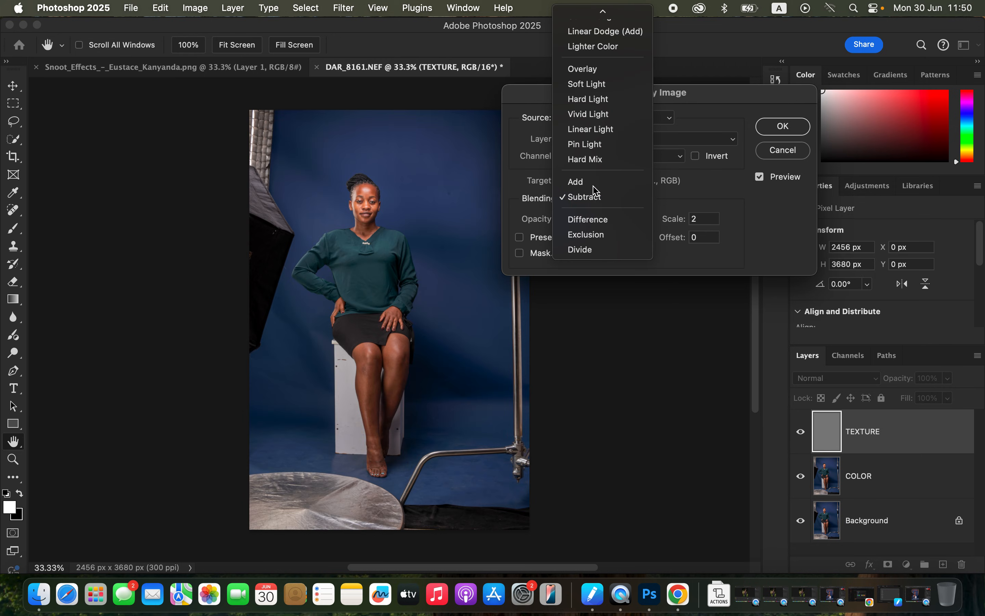
left_click(589, 182)
left_click(714, 156)
Step: Confirm Apply Image with Scale 2 and Offset 0, and set the TEXTURE layer's blend mode to Linear Light
left_click(785, 126)
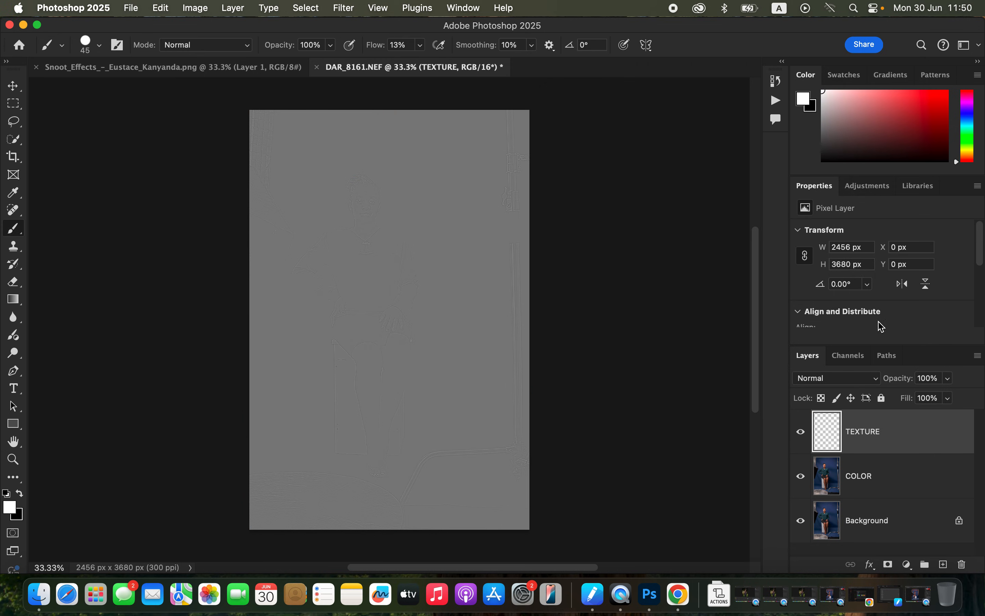
left_click(852, 379)
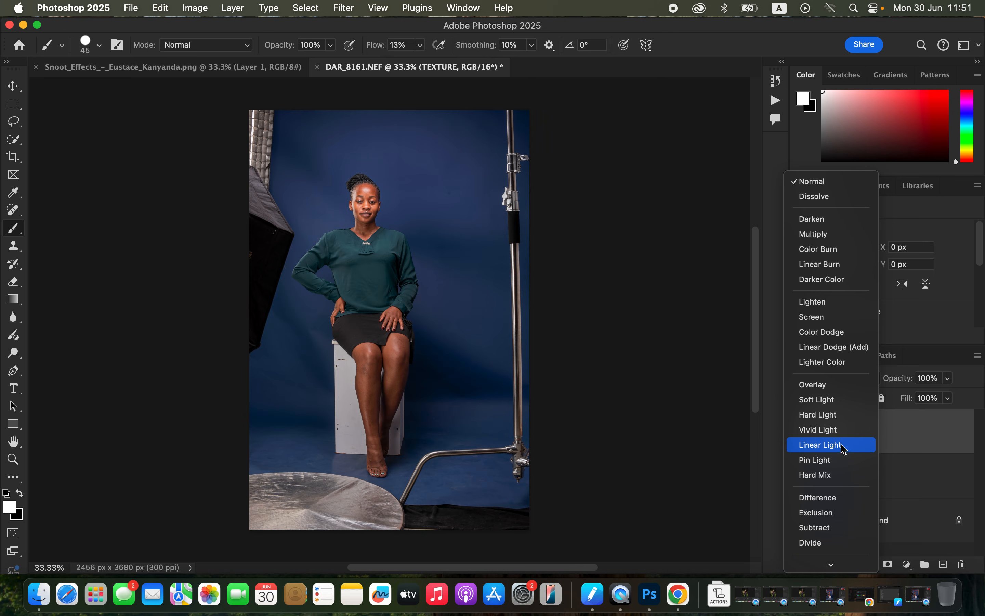
left_click(848, 444)
Step: Group the TEXTURE and COLOR layers, expand the group, and select the COLOR layer with TEXTURE hidden
left_click(910, 482, "shift")
left_click_drag(927, 451, 925, 564)
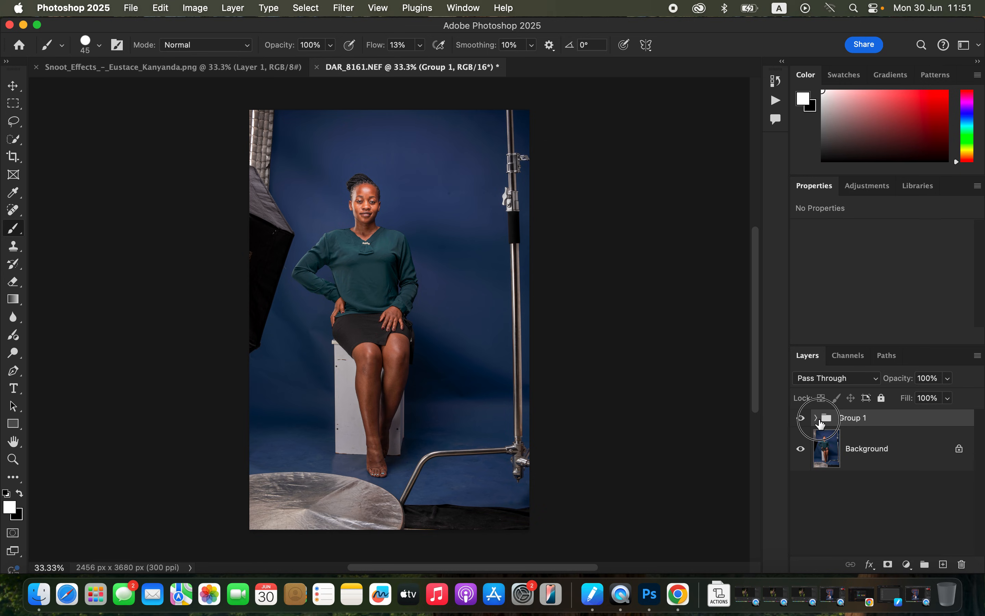
left_click(816, 417)
left_click(897, 494)
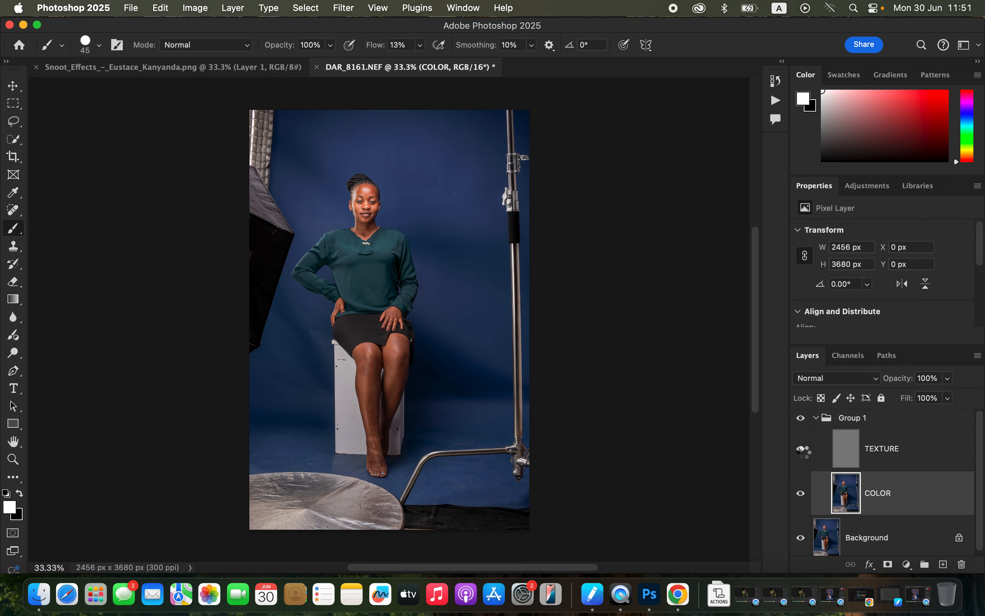
Step: Switch to the Mixer Brush for the COLOR layer and go through its brush tip and brush load options
right_click(20, 236)
left_click(90, 263)
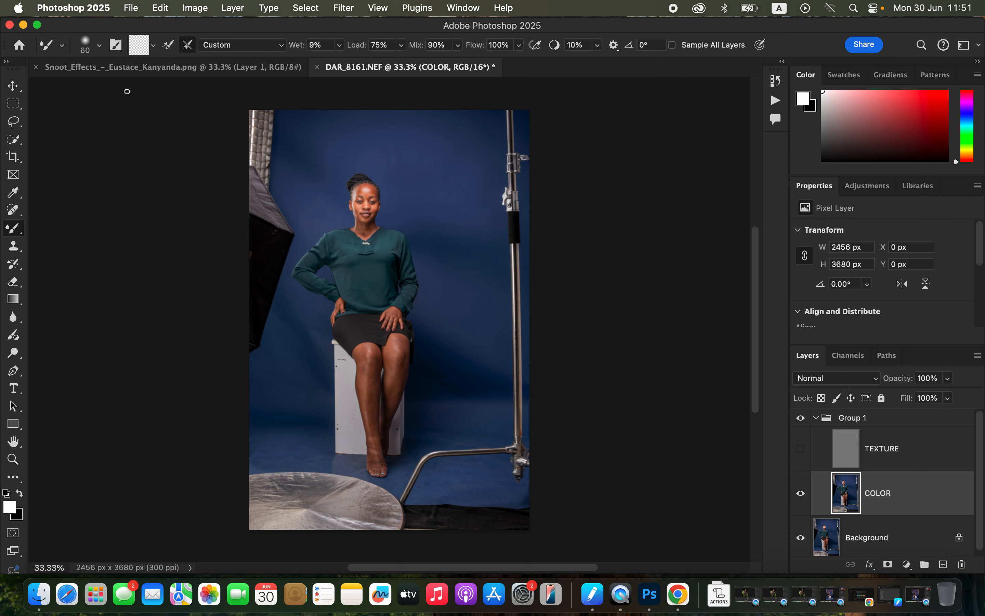
left_click(99, 45)
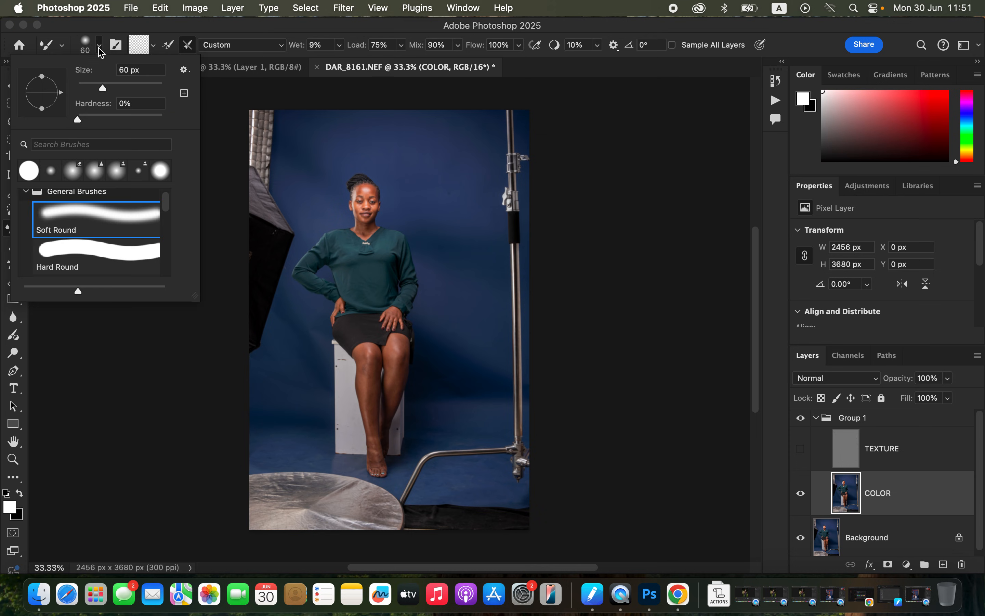
left_click(155, 46)
left_click(162, 76)
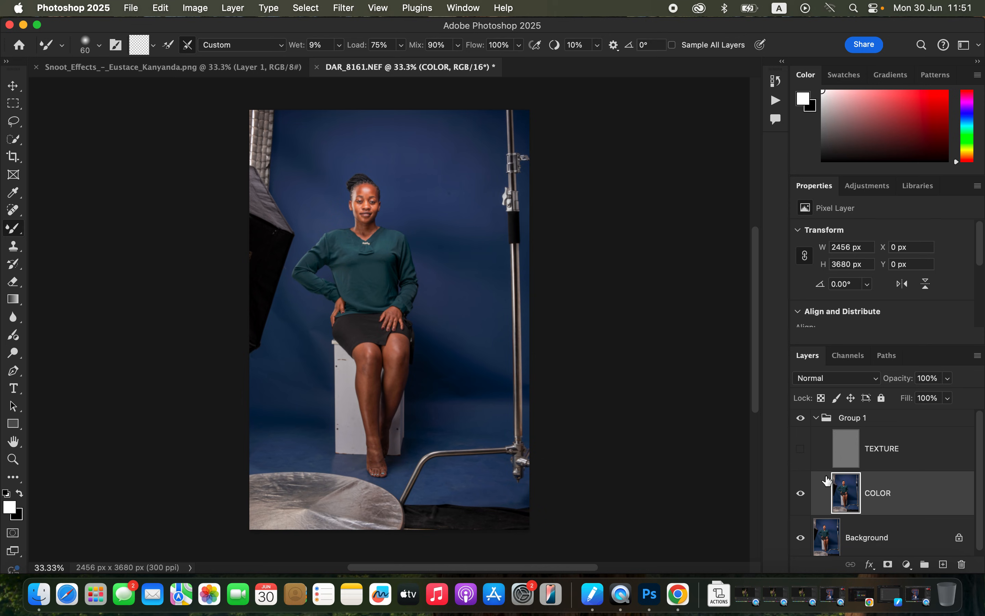
key("super+equal")
key("super+equal")
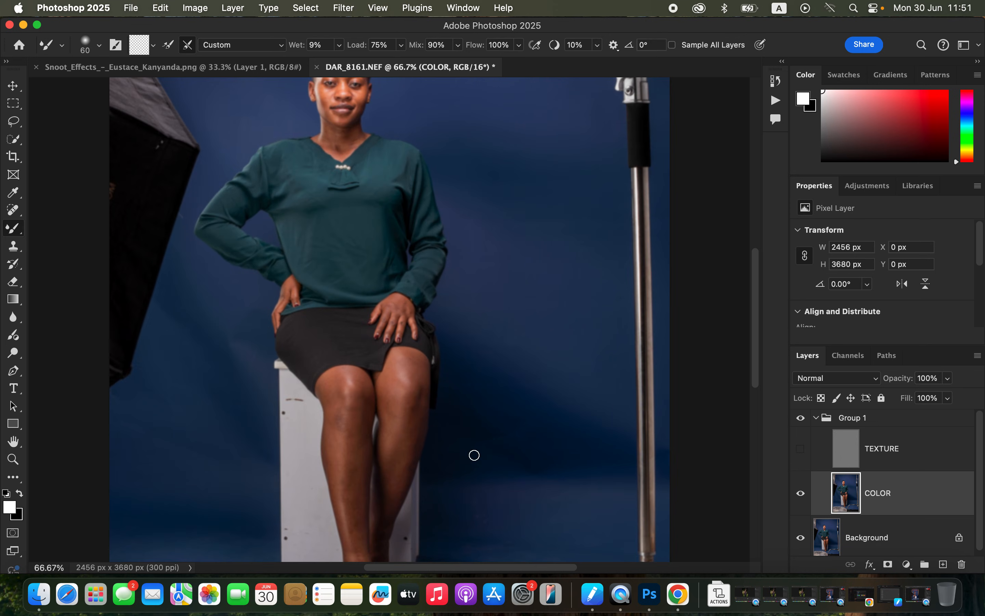
Step: Smooth the skin tones on the knees, shins and feet with Mixer Brush strokes on the COLOR layer, using a smaller brush for the feet
left_click_drag(397, 394, 398, 238)
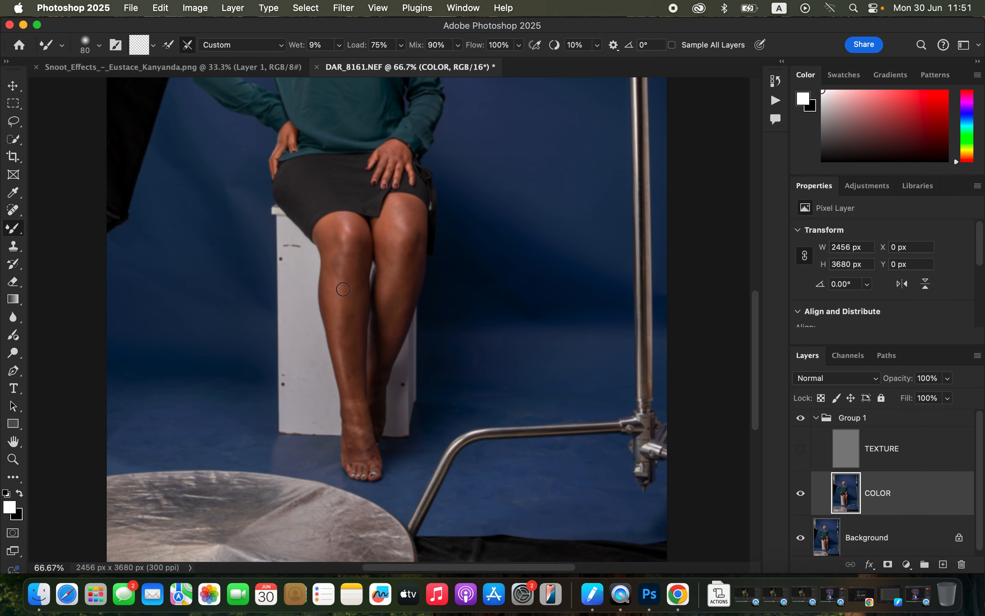
mouse_move(331, 264)
left_mouse_down()
mouse_move(336, 329)
mouse_move(333, 260)
mouse_move(321, 232)
mouse_move(358, 264)
left_mouse_up()
mouse_move(354, 270)
left_mouse_down()
mouse_move(358, 400)
mouse_move(339, 325)
mouse_move(346, 377)
mouse_move(334, 231)
mouse_move(359, 231)
mouse_move(362, 299)
left_mouse_up()
mouse_move(332, 239)
left_mouse_down()
mouse_move(355, 222)
mouse_move(361, 250)
mouse_move(359, 368)
mouse_move(347, 365)
mouse_move(353, 408)
mouse_move(353, 378)
mouse_move(357, 395)
mouse_move(354, 455)
mouse_move(361, 397)
mouse_move(368, 446)
mouse_move(347, 394)
mouse_move(350, 401)
mouse_move(354, 231)
mouse_move(383, 235)
mouse_move(385, 300)
mouse_move(385, 228)
mouse_move(415, 225)
mouse_move(417, 208)
mouse_move(417, 254)
mouse_move(395, 322)
mouse_move(391, 239)
mouse_move(405, 204)
mouse_move(419, 203)
mouse_move(417, 242)
mouse_move(398, 205)
mouse_move(414, 207)
mouse_move(402, 222)
mouse_move(415, 261)
mouse_move(389, 255)
mouse_move(394, 240)
mouse_move(398, 312)
mouse_move(415, 235)
mouse_move(411, 260)
mouse_move(388, 280)
left_mouse_up()
key("bracketleft")
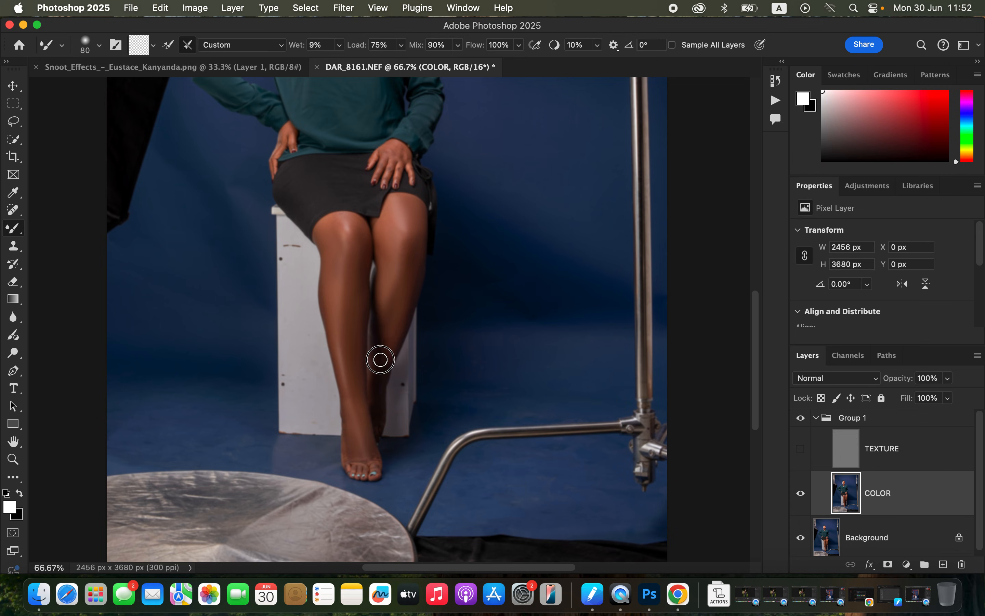
left_click_drag(357, 428, 354, 436)
left_click_drag(362, 458, 376, 458)
Step: Blend the skin tones on the forehead, face and neck with small Mixer Brush strokes at about 35 px
scroll(439, 270, "up", 5)
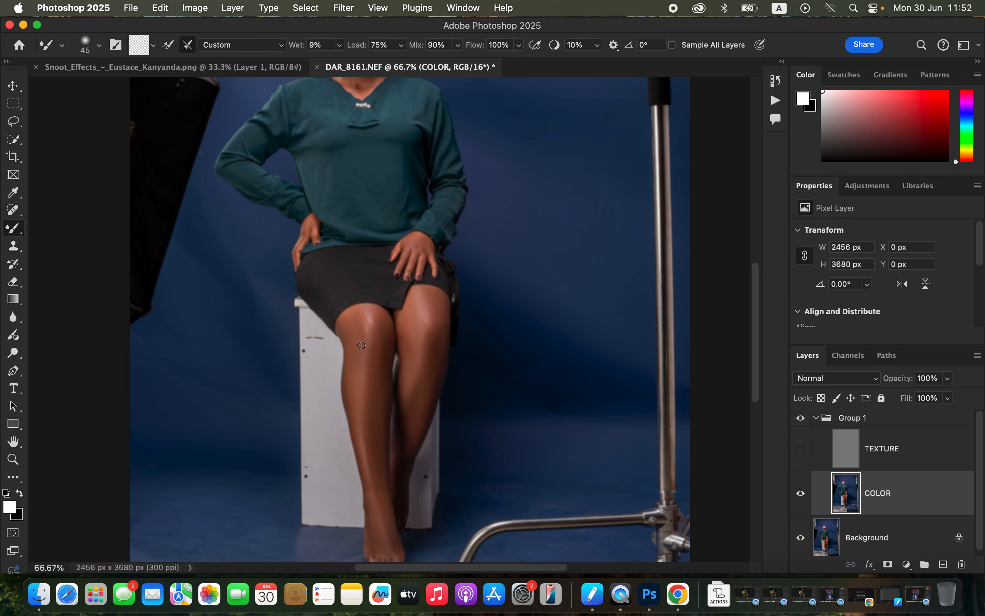
key("bracketright")
key("bracketright")
scroll(424, 279, "up", 5)
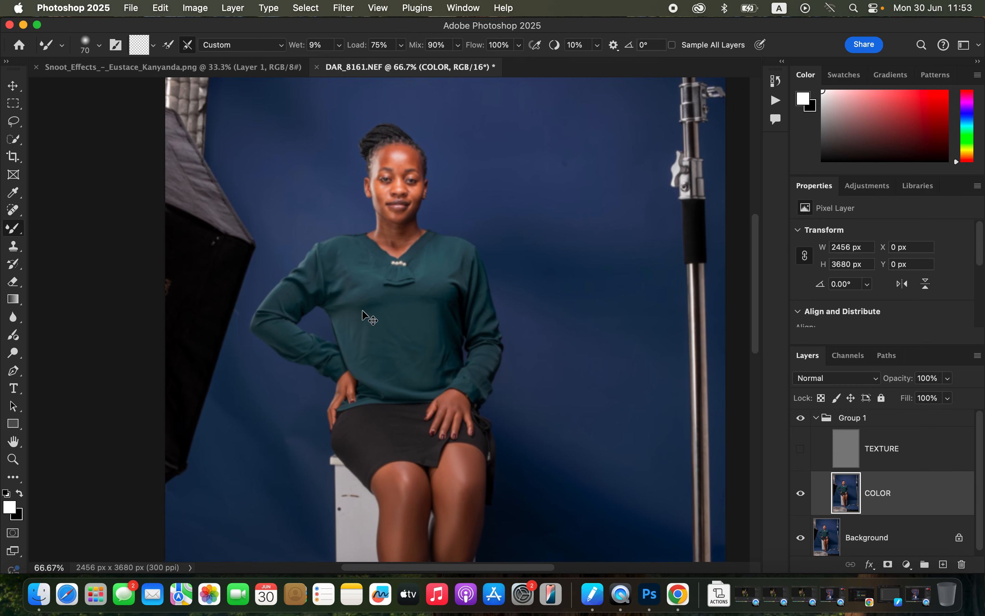
key("super+equal")
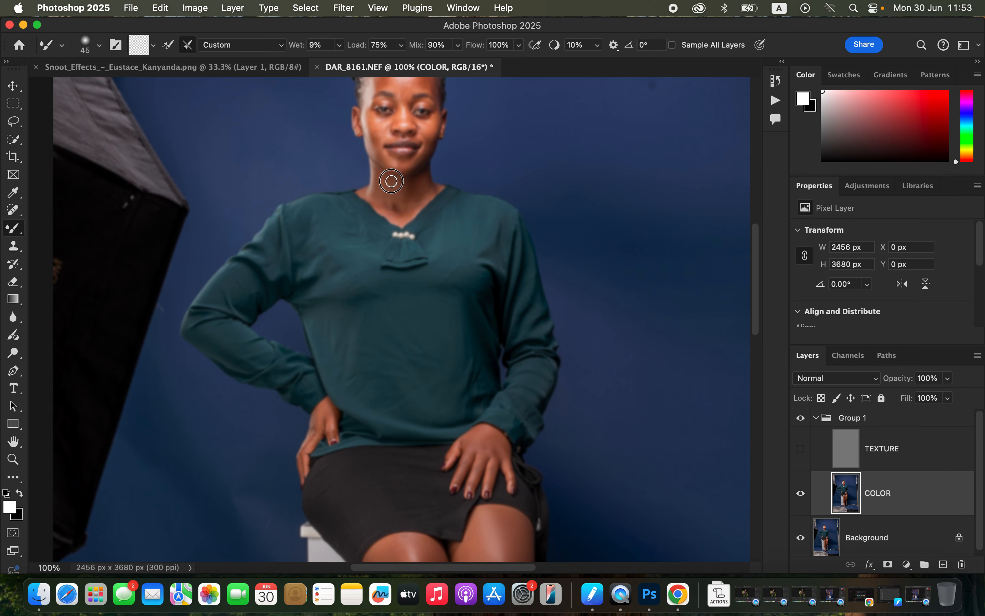
scroll(462, 265, "up", 5)
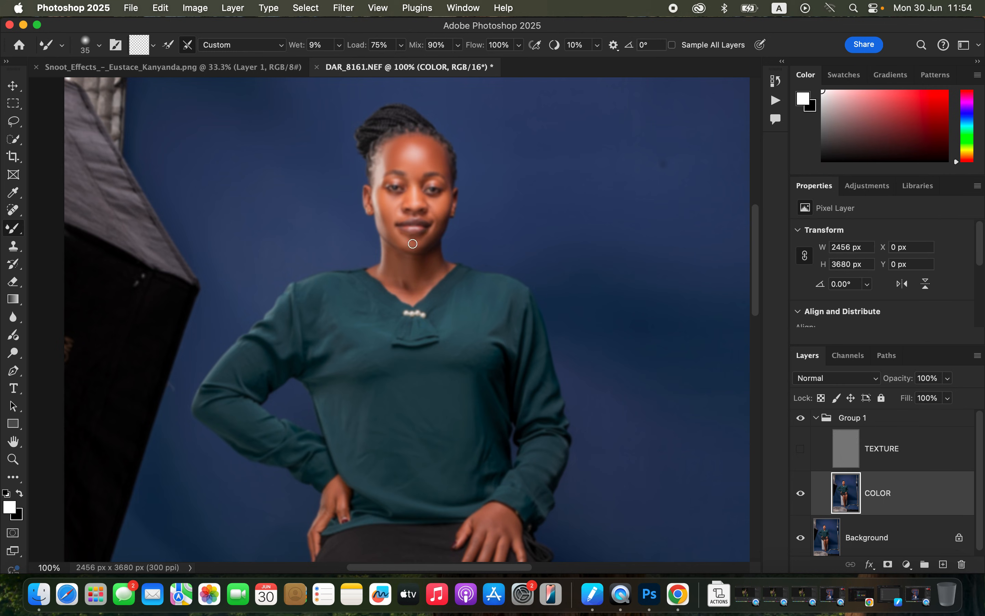
left_click_drag(390, 235, 394, 243)
left_click_drag(431, 146, 444, 157)
mouse_move(434, 270)
left_mouse_down()
mouse_move(411, 294)
mouse_move(393, 262)
mouse_move(401, 254)
mouse_move(419, 265)
left_mouse_up()
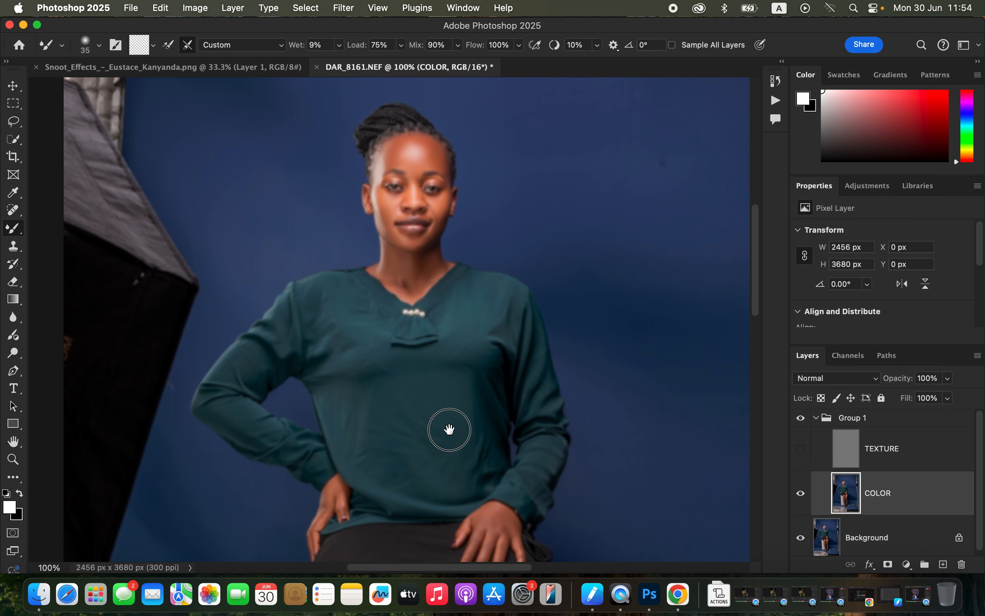
Step: Even out the folds and tones of the green blouse with the Mixer Brush enlarged to 80 px
scroll(448, 433, "down", 5)
key("bracketright")
mouse_move(425, 322)
left_mouse_down()
mouse_move(418, 291)
mouse_move(435, 350)
mouse_move(393, 279)
mouse_move(404, 317)
mouse_move(400, 298)
mouse_move(368, 280)
mouse_move(339, 311)
mouse_move(340, 284)
mouse_move(354, 320)
mouse_move(353, 292)
mouse_move(383, 318)
mouse_move(389, 283)
mouse_move(412, 271)
mouse_move(438, 332)
mouse_move(469, 327)
mouse_move(472, 311)
mouse_move(474, 329)
mouse_move(398, 331)
mouse_move(400, 348)
mouse_move(382, 352)
mouse_move(388, 361)
mouse_move(374, 353)
mouse_move(348, 196)
mouse_move(359, 189)
mouse_move(352, 173)
mouse_move(347, 186)
mouse_move(318, 184)
mouse_move(324, 201)
mouse_move(315, 172)
mouse_move(305, 179)
mouse_move(344, 232)
mouse_move(371, 235)
mouse_move(365, 253)
mouse_move(457, 227)
mouse_move(471, 243)
mouse_move(459, 187)
mouse_move(474, 177)
mouse_move(486, 238)
mouse_move(455, 337)
left_mouse_up()
key("bracketright")
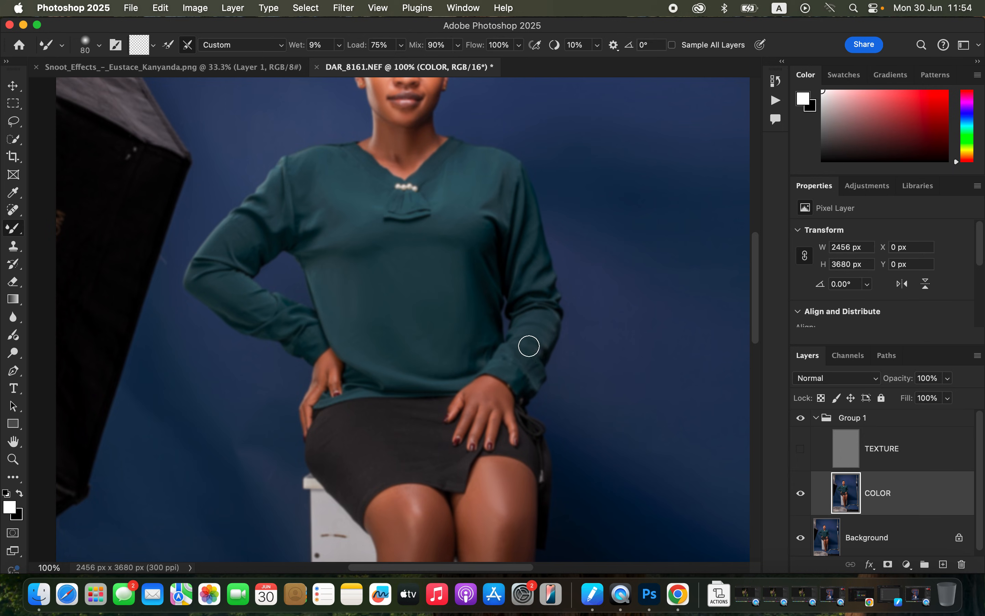
left_click_drag(307, 197, 309, 201)
mouse_move(250, 228)
left_mouse_down()
mouse_move(234, 241)
mouse_move(288, 192)
left_mouse_up()
mouse_move(473, 187)
left_mouse_down()
mouse_move(469, 171)
mouse_move(457, 169)
mouse_move(486, 176)
mouse_move(446, 176)
mouse_move(468, 195)
mouse_move(450, 223)
mouse_move(365, 247)
mouse_move(369, 269)
mouse_move(396, 317)
mouse_move(441, 351)
mouse_move(458, 269)
mouse_move(468, 332)
mouse_move(529, 338)
mouse_move(534, 374)
mouse_move(403, 363)
left_mouse_up()
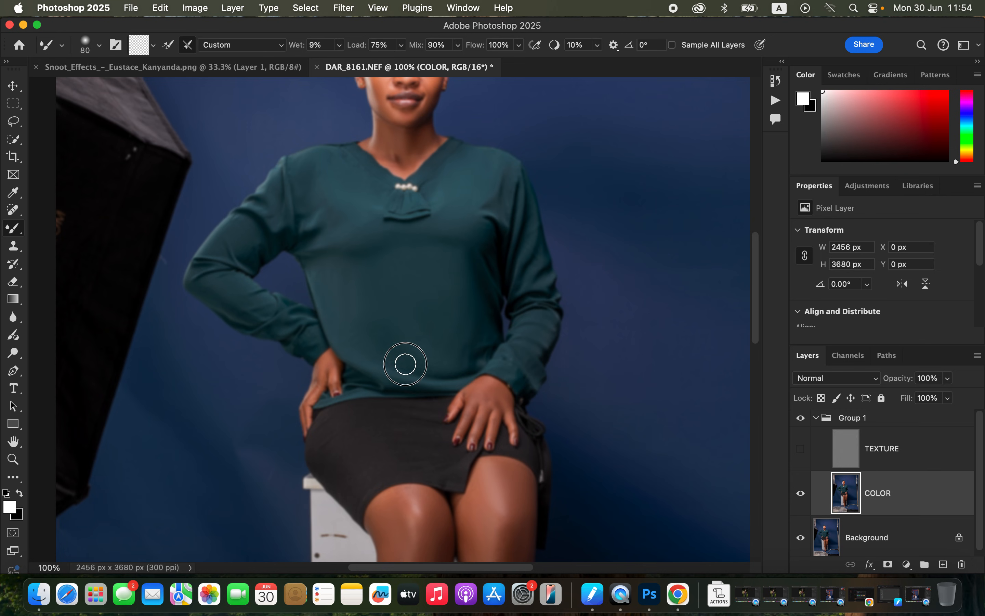
Step: Show the TEXTURE layer again and toggle Group 1's visibility to compare the portrait before and after
left_click(801, 456)
key("super+minus")
key("super+minus")
key("super+minus")
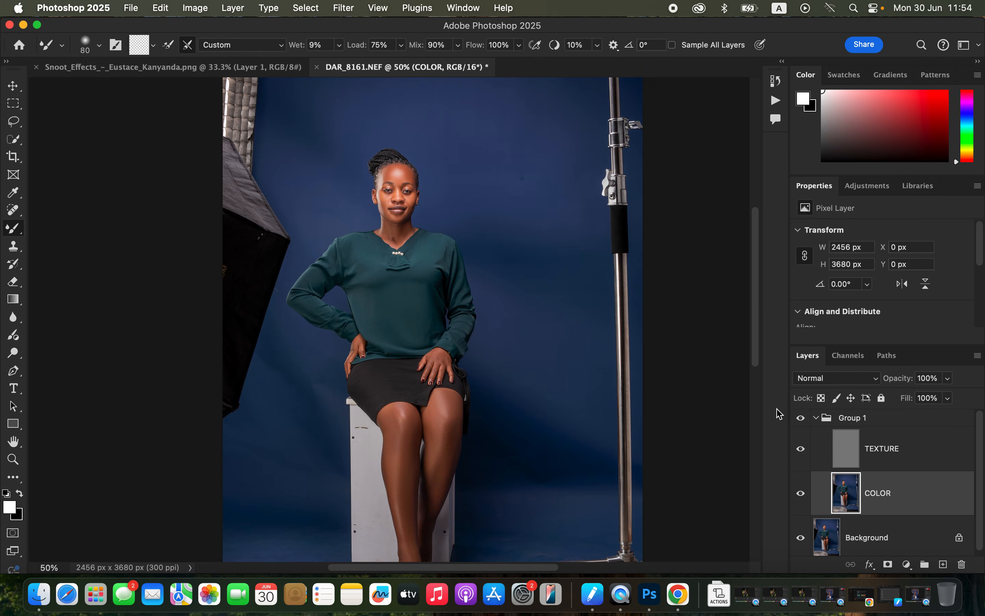
left_click(801, 420)
left_click(804, 420)
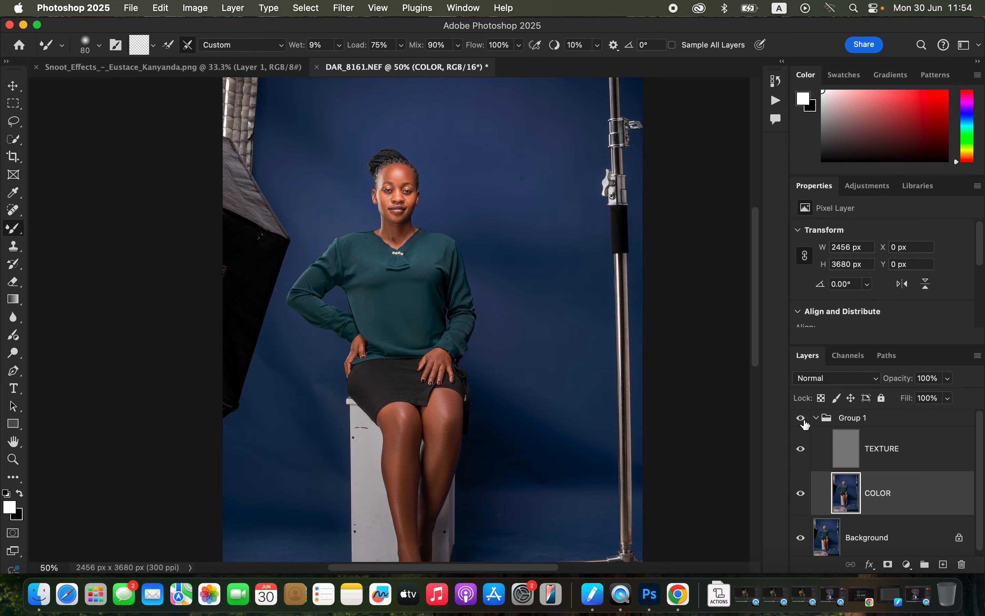
Step: Select the TEXTURE layer and set up the Clone Stamp with a Soft Round brush at 0% hardness, sampling Current Layer
left_click(910, 460)
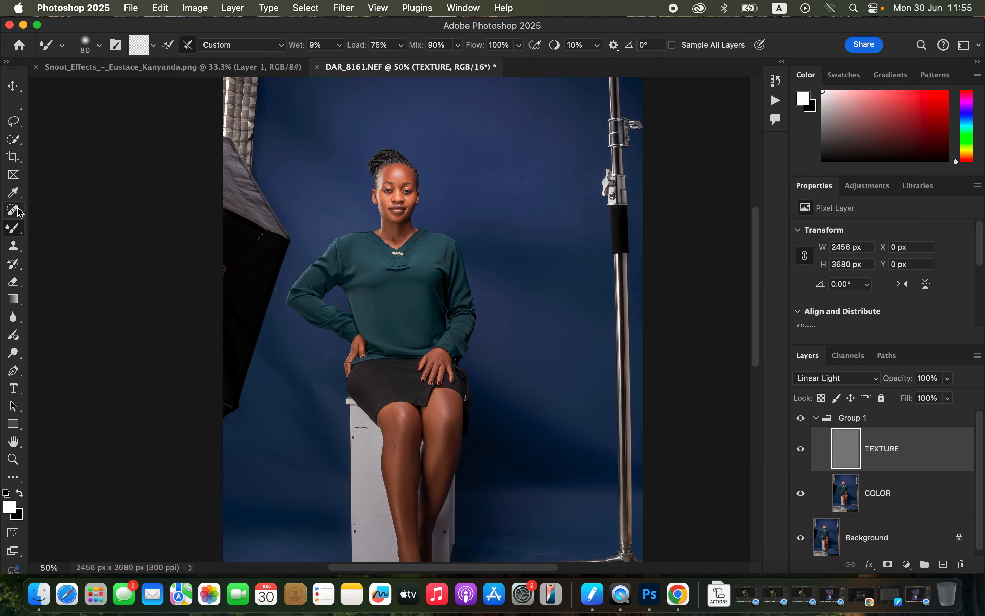
left_click(15, 248)
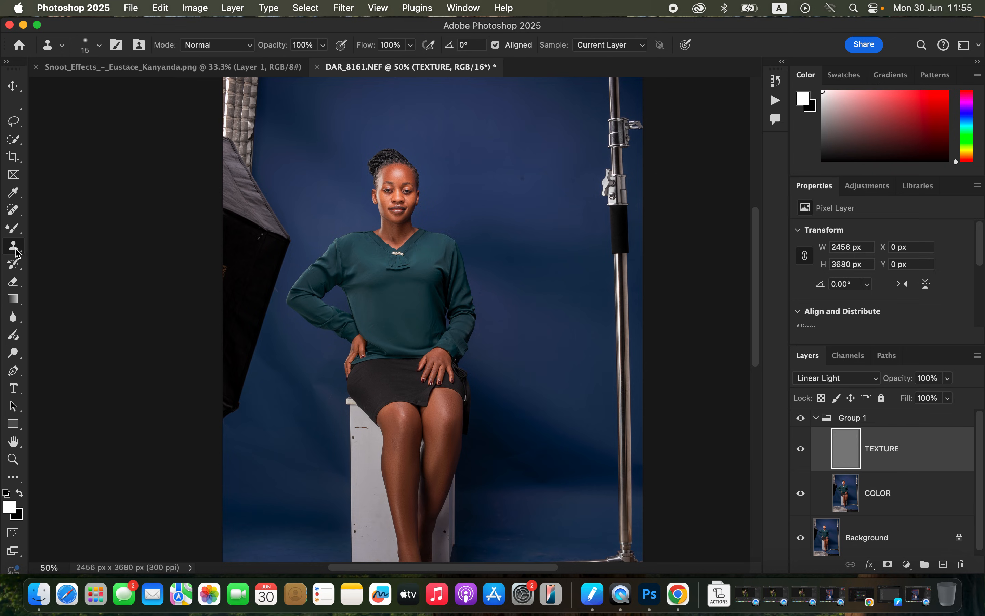
left_click(99, 45)
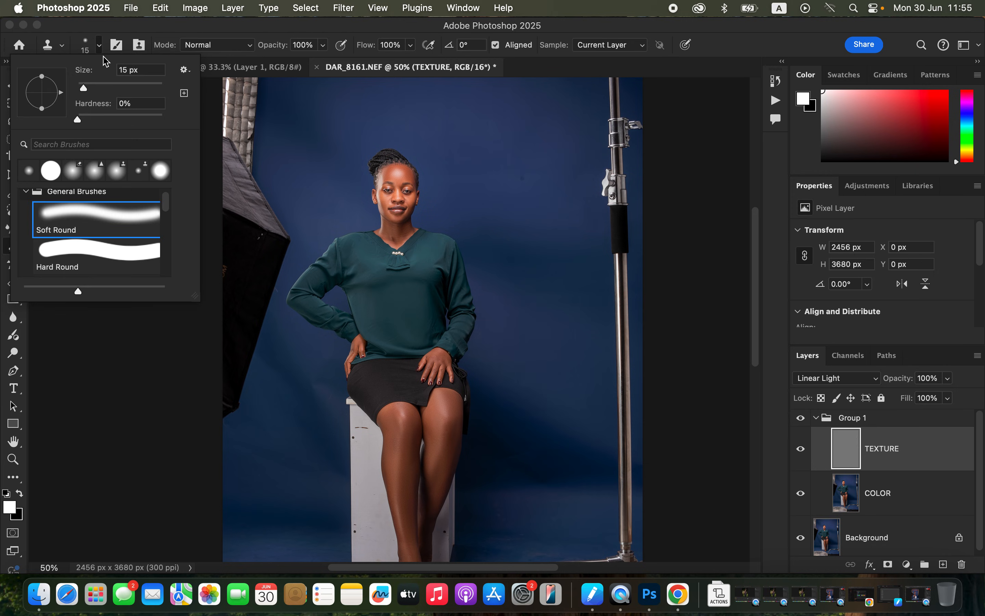
left_click(246, 30)
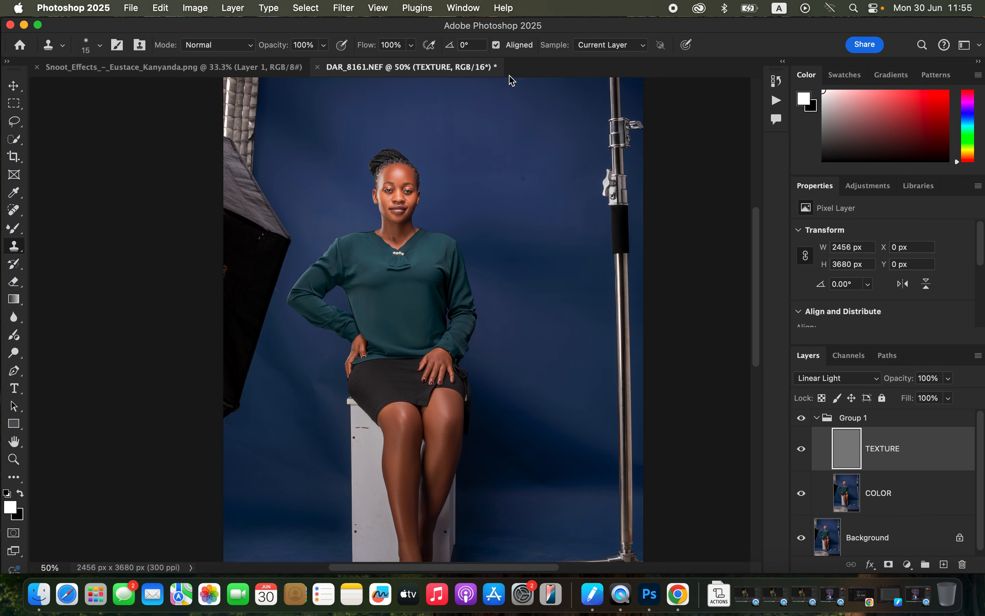
left_click(606, 48)
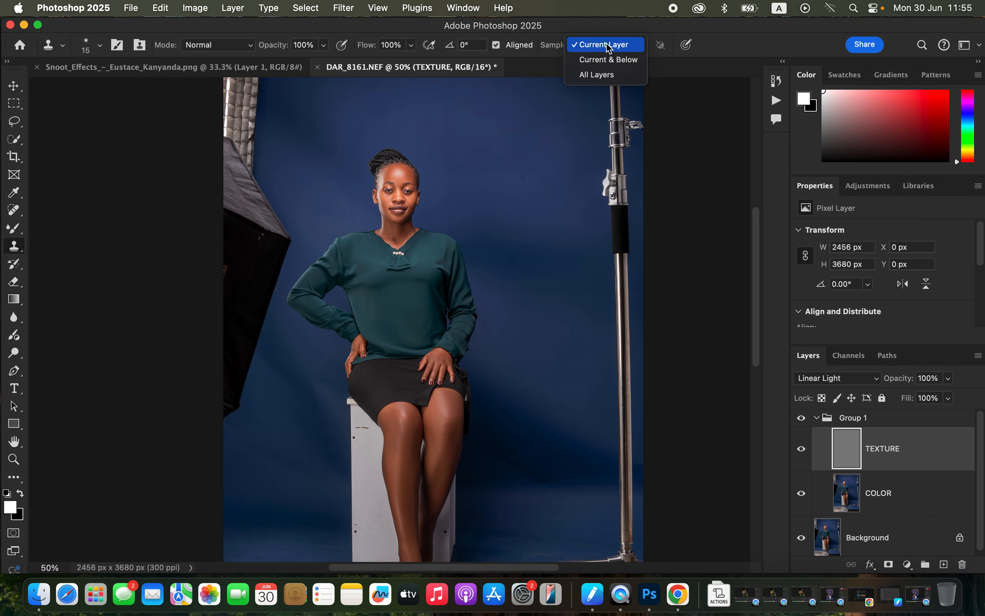
left_click(608, 48)
Step: Sample clean skin texture on the face and clone it over the blemishes on the cheek and chin
key("super+1")
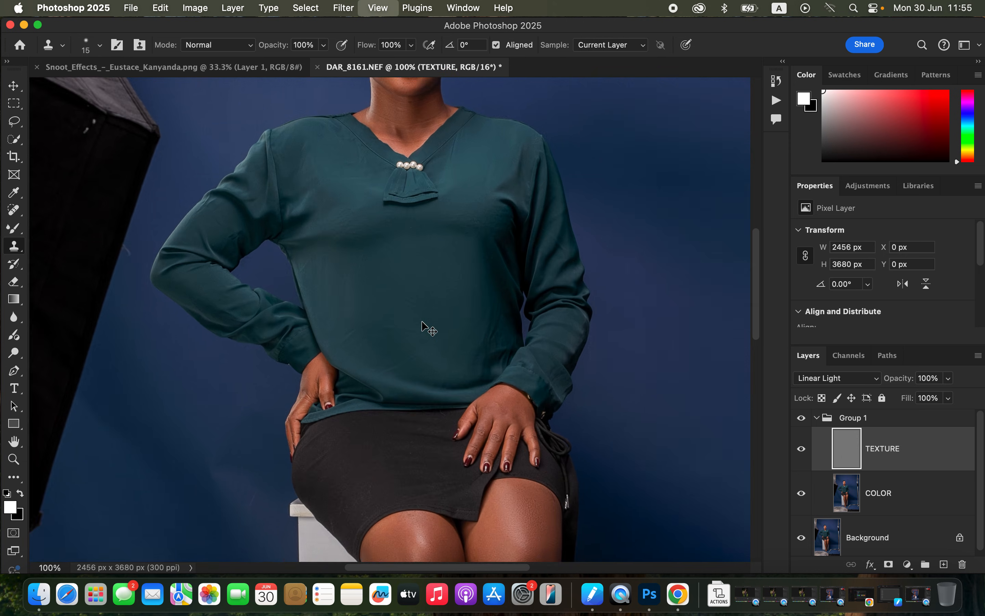
key("super+equal")
key("super+equal")
scroll(442, 226, "up", 15)
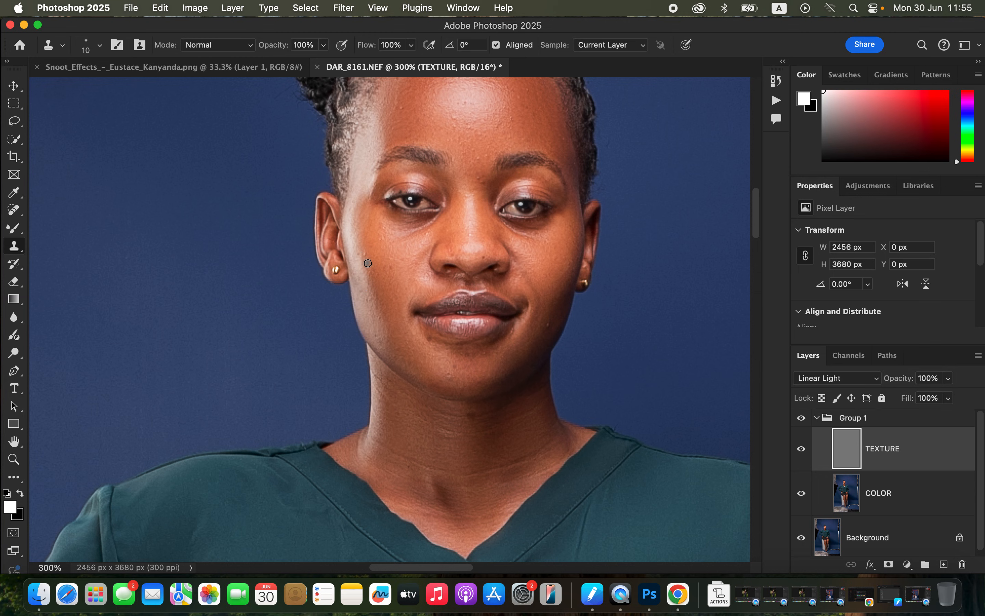
left_click(369, 262, "alt")
mouse_move(431, 349)
left_mouse_down()
mouse_move(466, 381)
mouse_move(452, 378)
left_mouse_up()
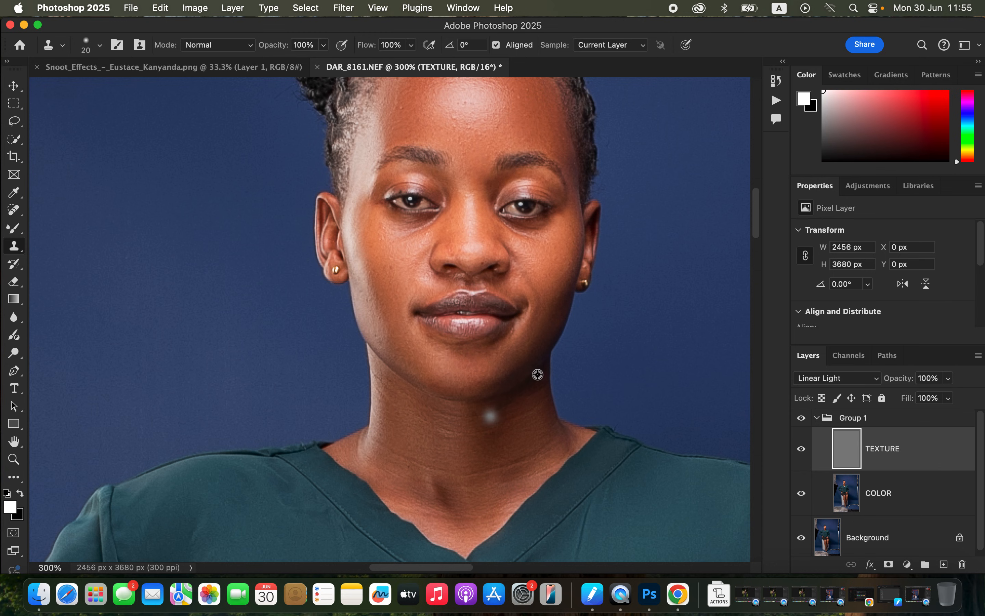
Step: Resample clean texture several times and clone it over the remaining spots on both cheeks with a 20 px brush
scroll(521, 252, "up", 4)
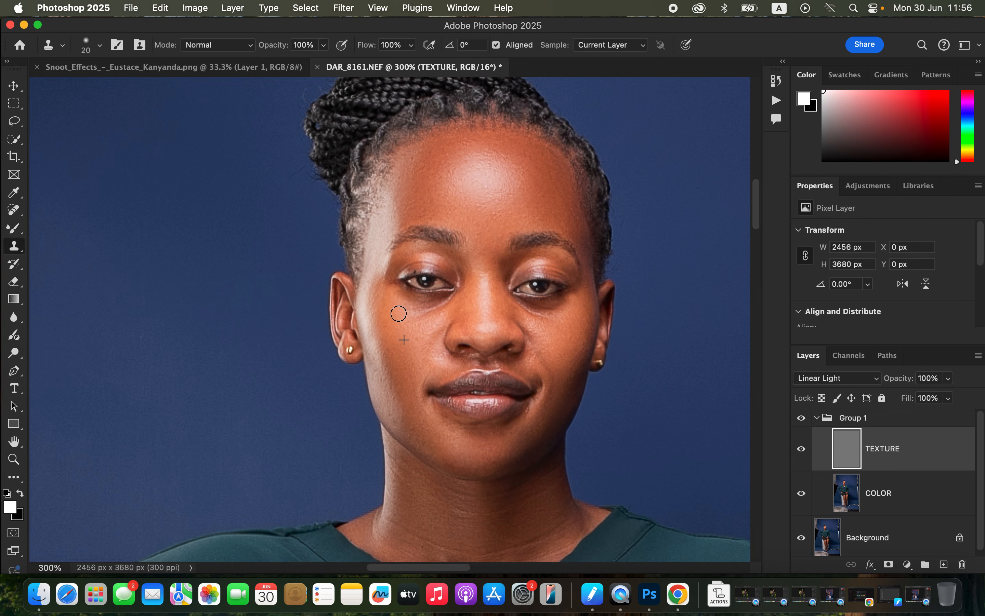
left_click(407, 423, "alt")
left_click(395, 419)
left_click(392, 402, "alt")
left_click(379, 376)
left_click(377, 373)
left_click(405, 412, "alt")
left_click(391, 385)
left_click(571, 374)
Step: Clone smooth skin texture over the rough patch below the knee with the Clone Stamp enlarged to 45 px
scroll(514, 468, "down", 15)
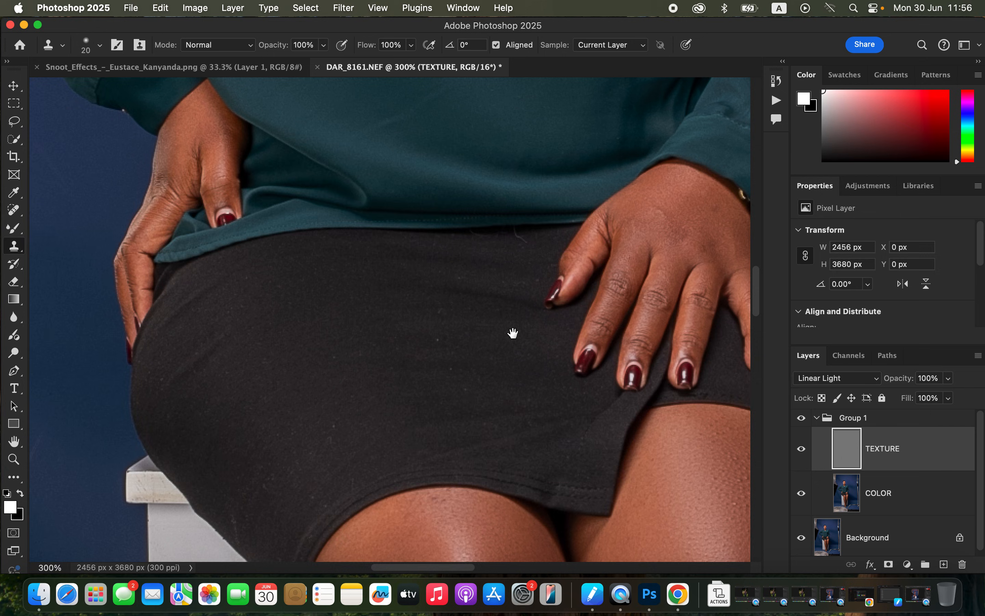
scroll(517, 366, "down", 5)
scroll(523, 407, "down", 10)
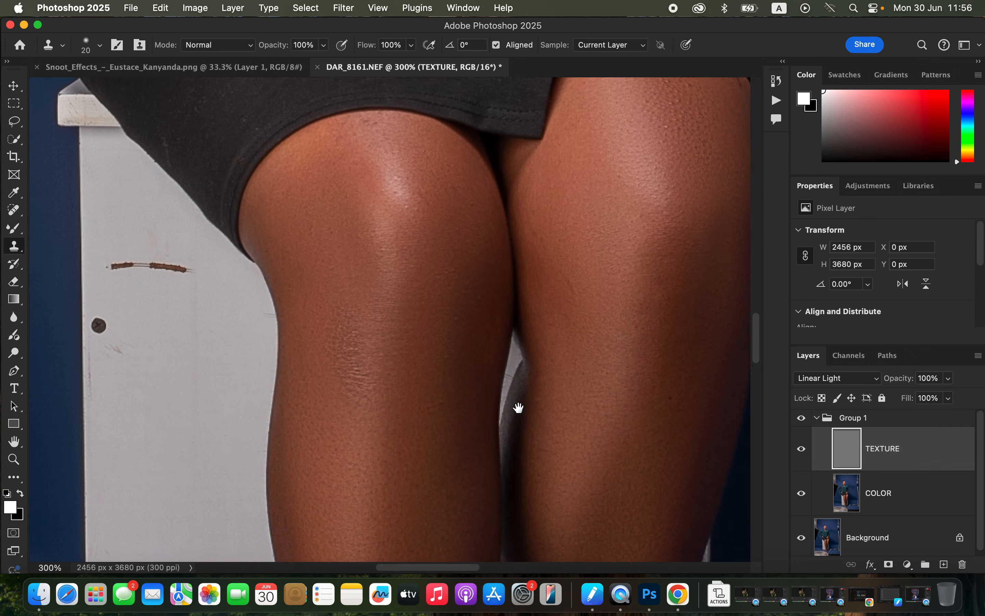
scroll(521, 366, "down", 8)
key("bracketright")
key("bracketright")
left_click(351, 261, "alt")
left_click_drag(352, 226, 332, 157)
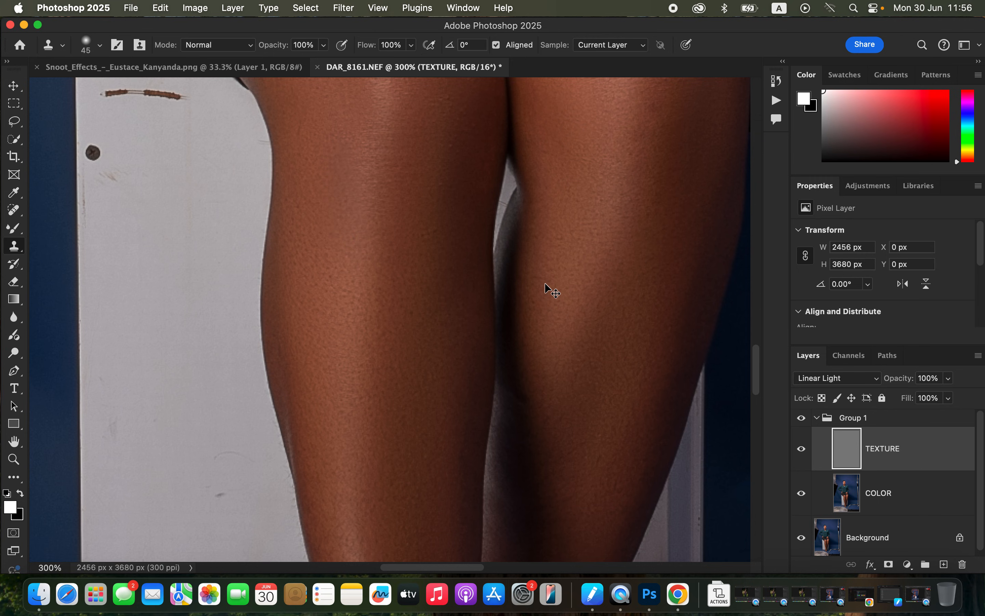
Step: Collapse Group 1 and toggle its visibility to compare the whole retouched portrait with the original
key("super+minus")
key("super+minus")
key("super+minus")
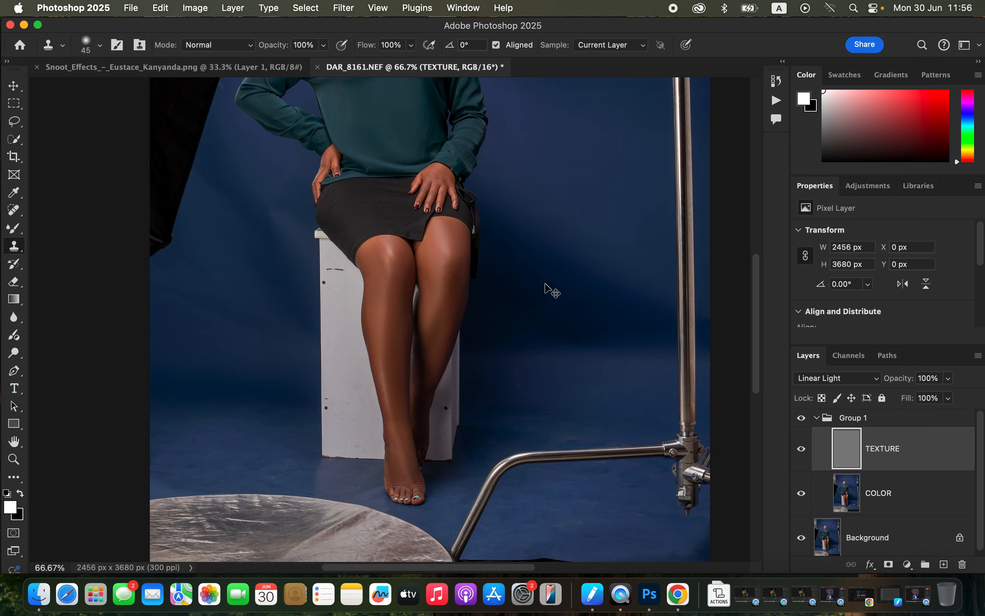
key("super+minus")
key("super+minus")
scroll(546, 283, "up", 2)
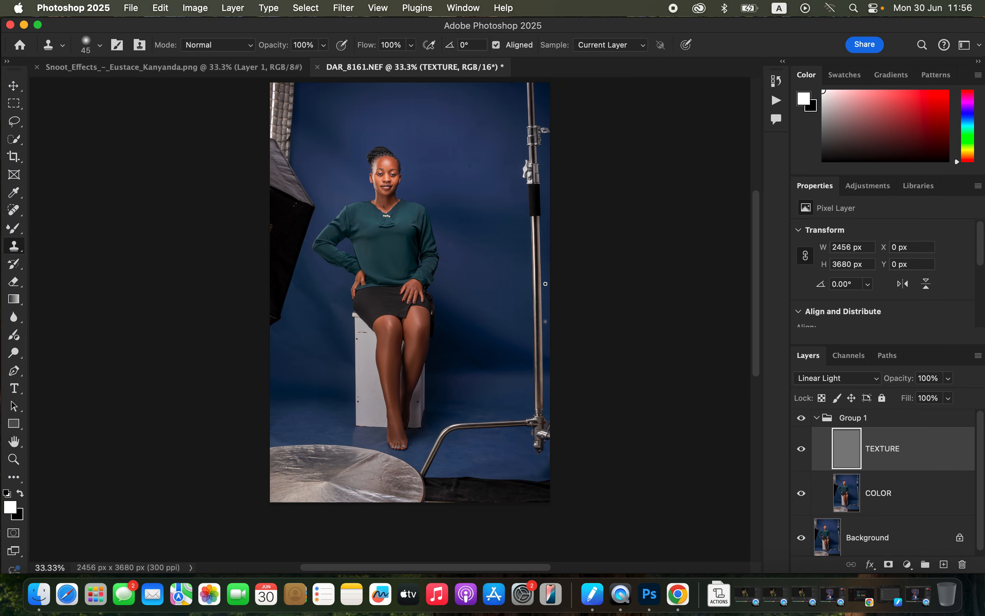
left_click(818, 420)
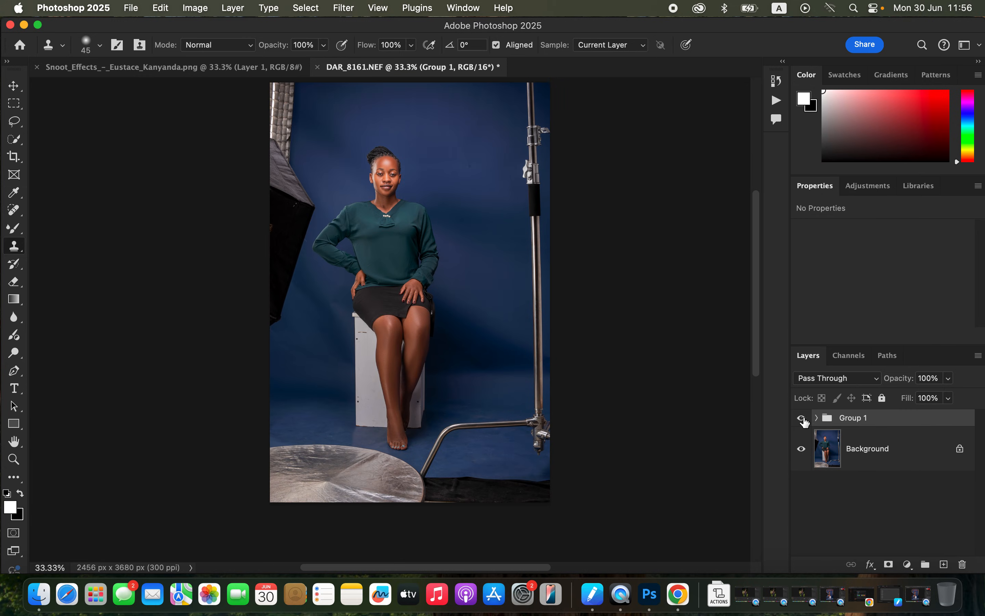
left_click(801, 419)
Step: Stamp all visible layers into a new top layer and automatically select the subject on it
key("super+alt+shift+e")
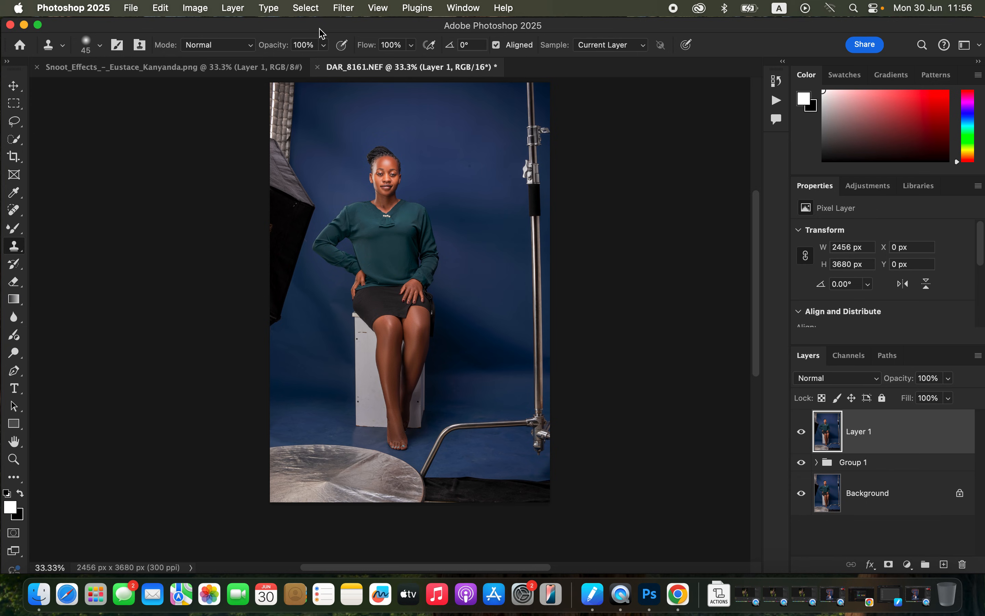
left_click(306, 8)
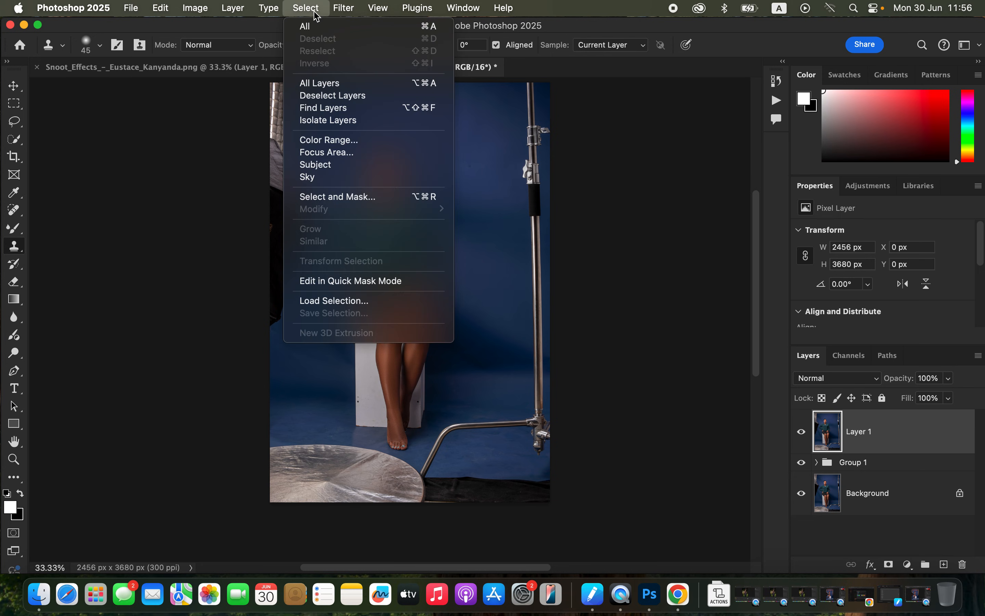
left_click(332, 166)
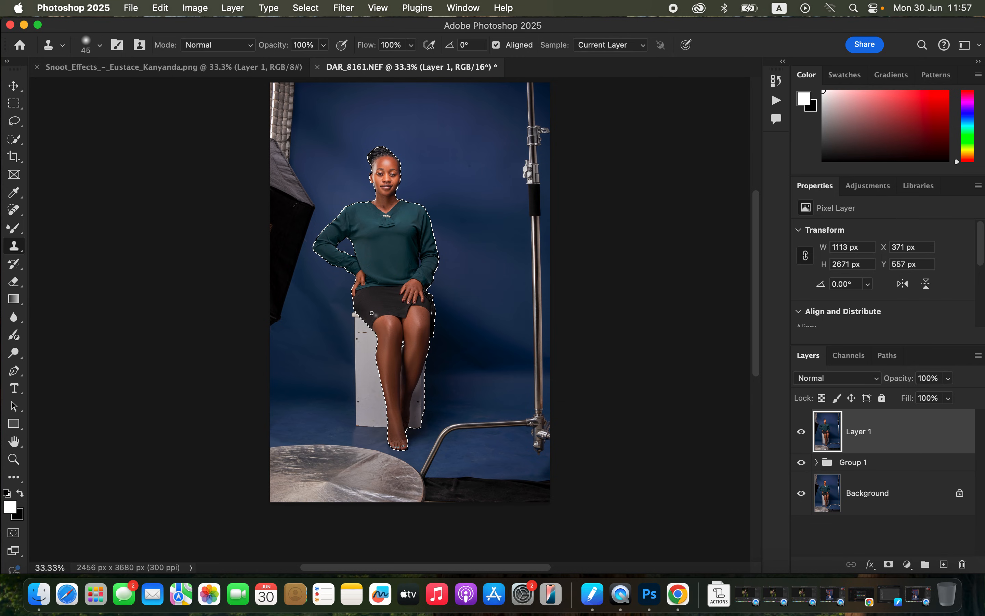
Step: Subtract the part of the white box beside the lower legs from the selection with the Quick Selection tool at 70 px
left_click(16, 143)
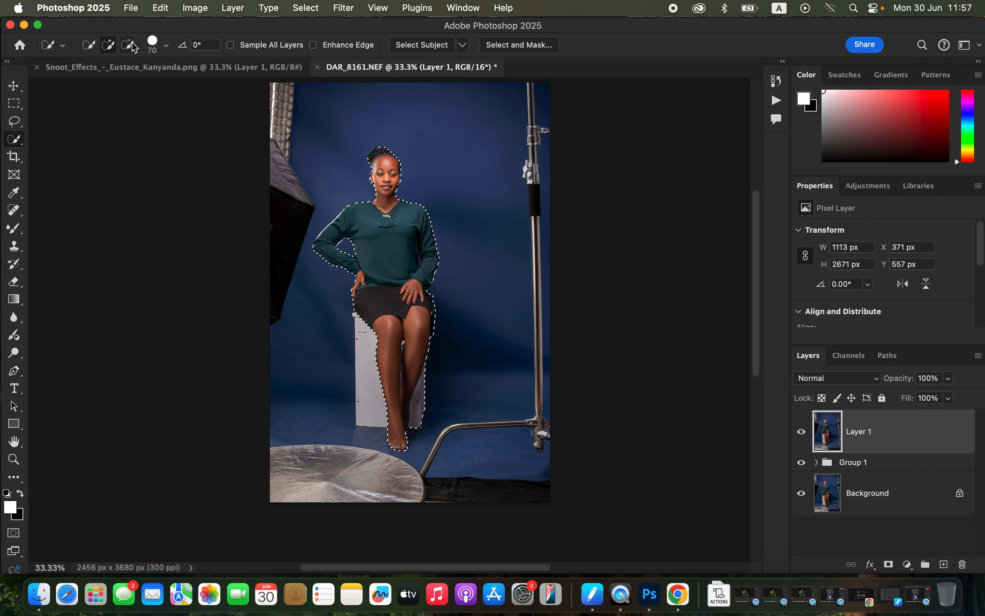
left_click(108, 46)
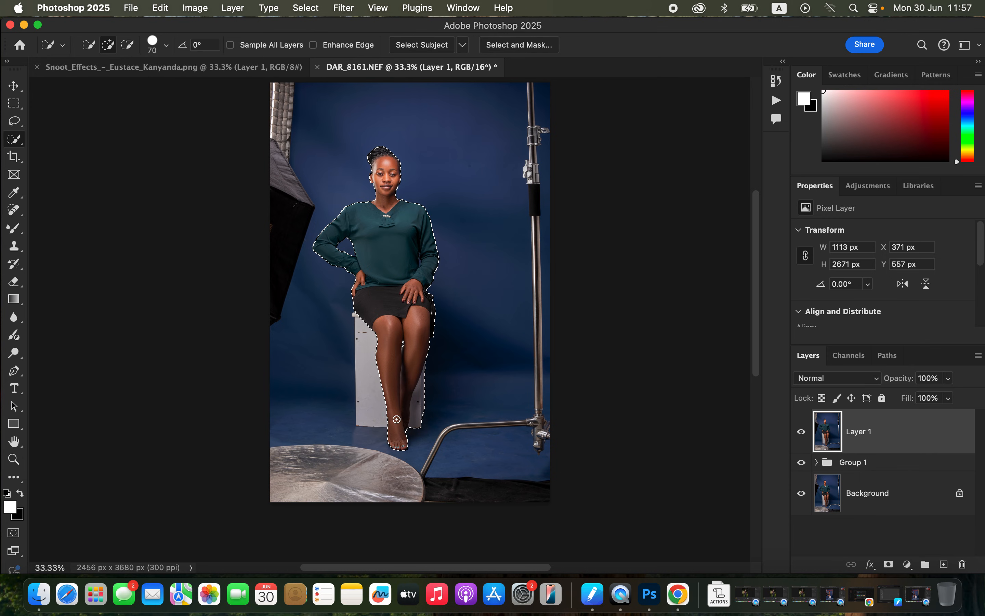
key("super+plus")
scroll(424, 365, "down", 5)
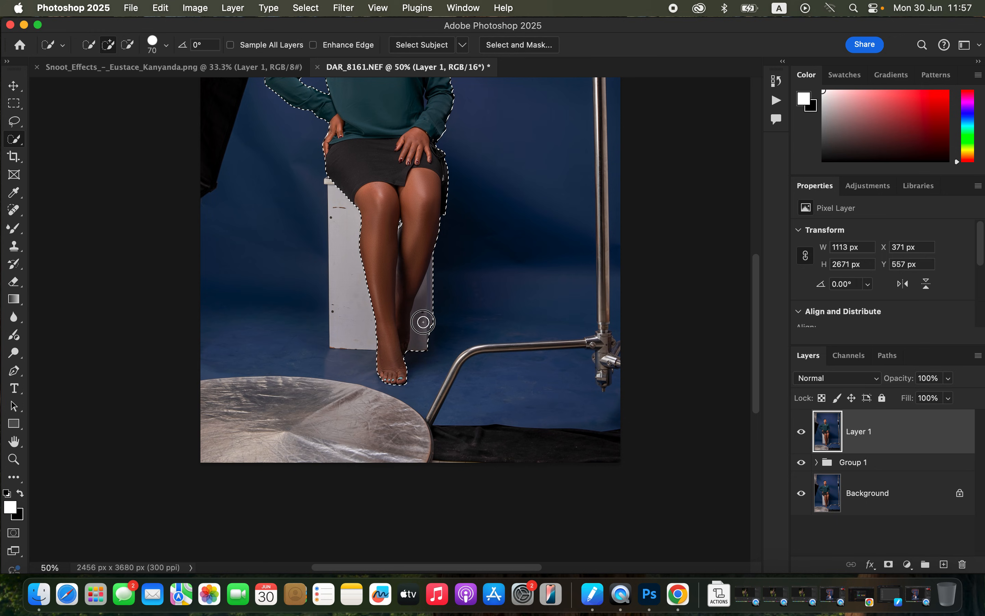
left_click(128, 45)
mouse_move(431, 284)
left_mouse_down()
mouse_move(420, 354)
mouse_move(427, 312)
mouse_move(424, 352)
left_mouse_up()
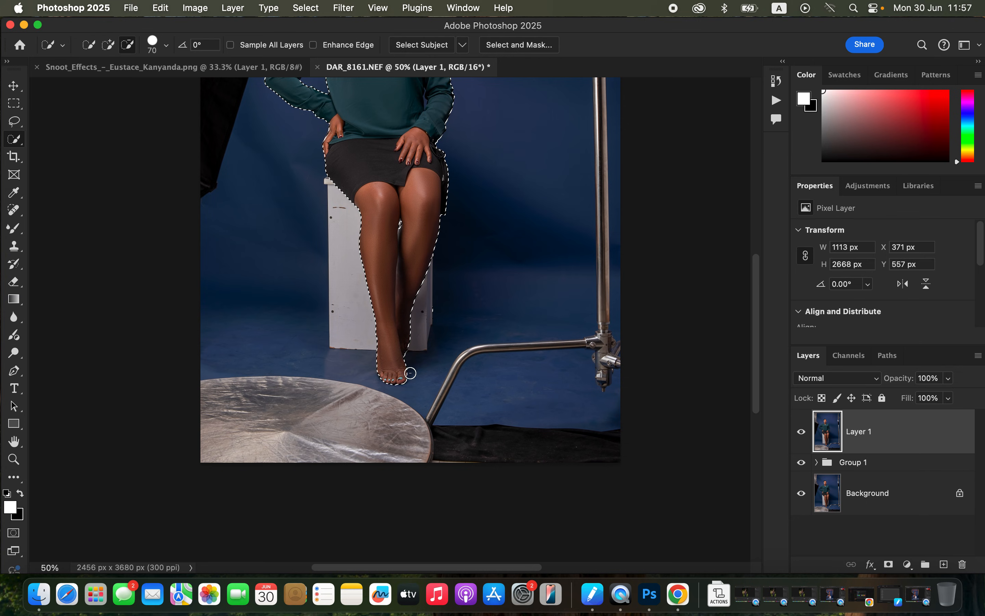
scroll(486, 288, "up", 5)
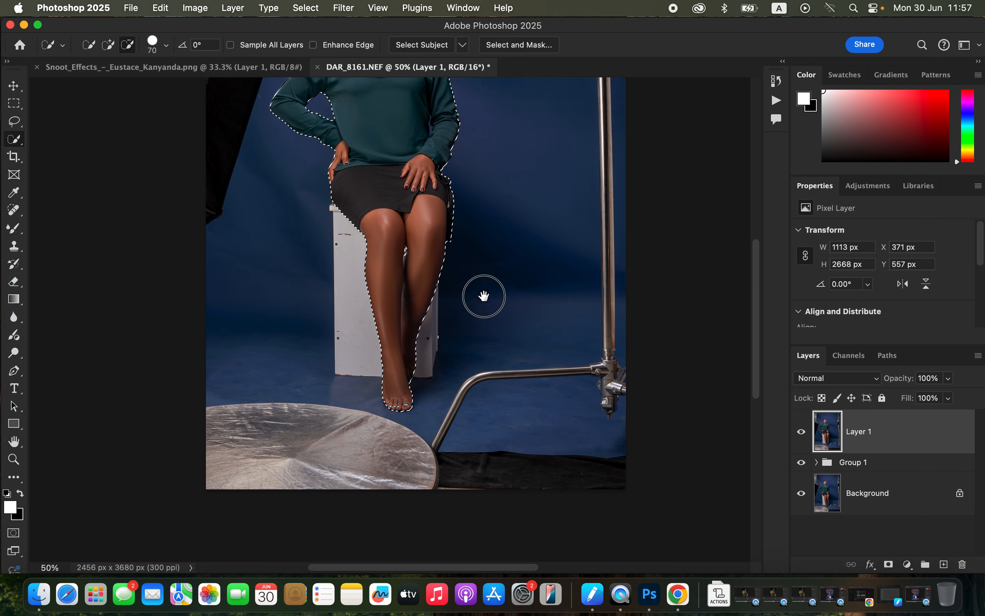
scroll(491, 295, "up", 3)
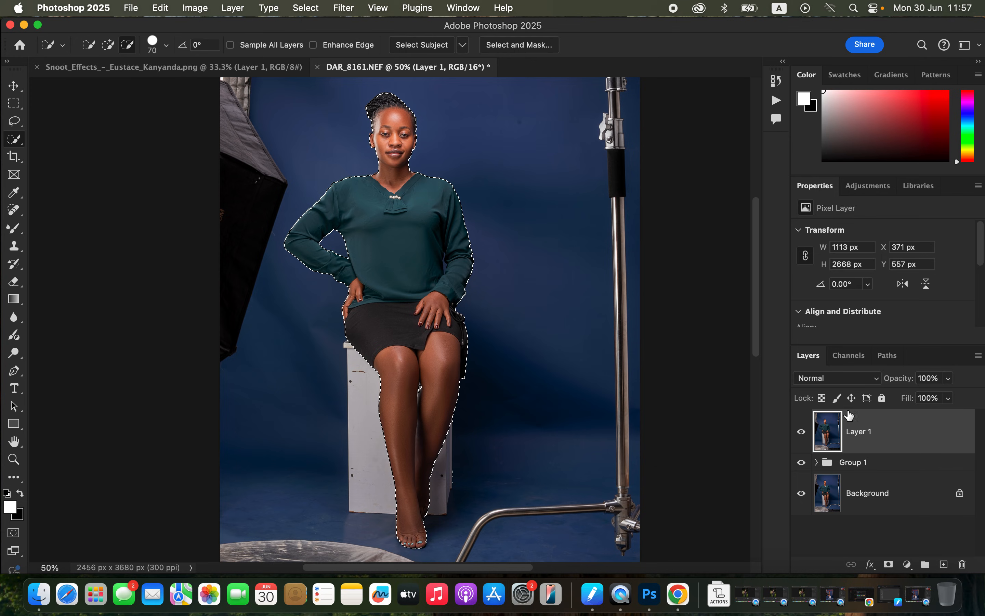
Step: Add a new empty layer above Layer 1 and set its blend mode to Color
left_click(943, 565)
left_click(853, 382)
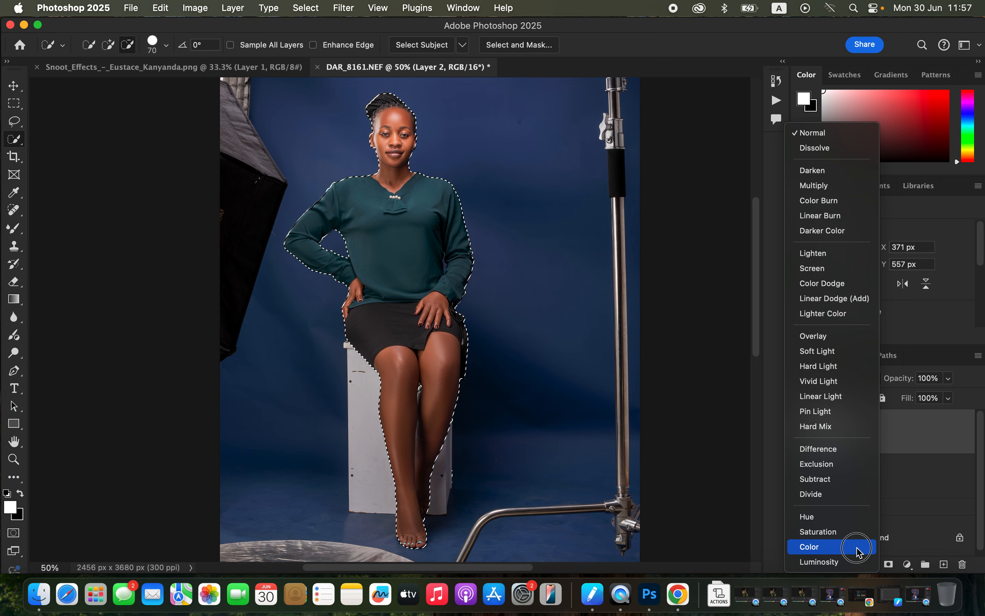
left_click(858, 547)
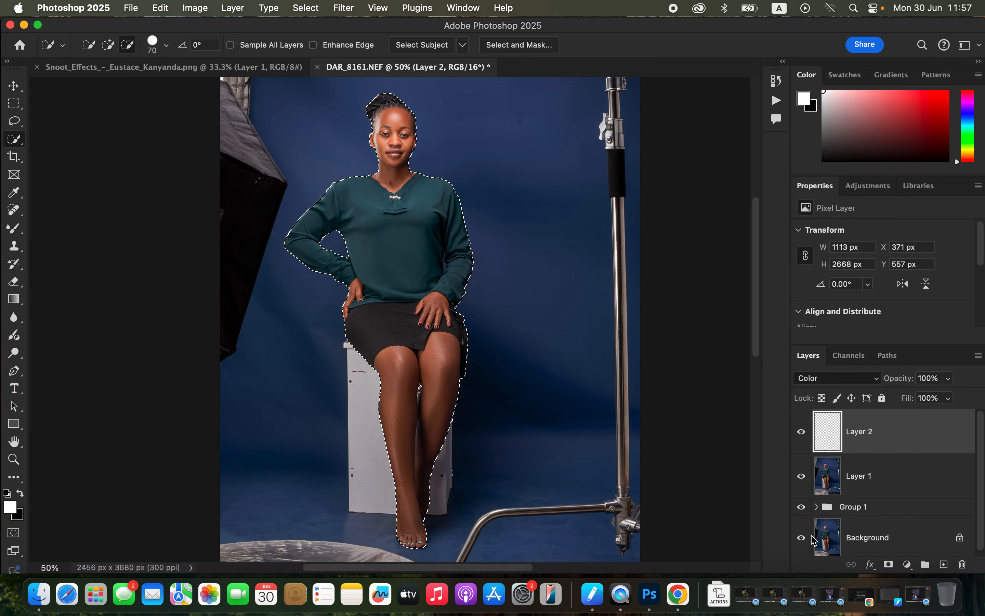
Step: Set up the Brush tool with the Soft Round tip at 45 px and raise its flow to 100%
left_click(15, 230)
left_click(61, 225)
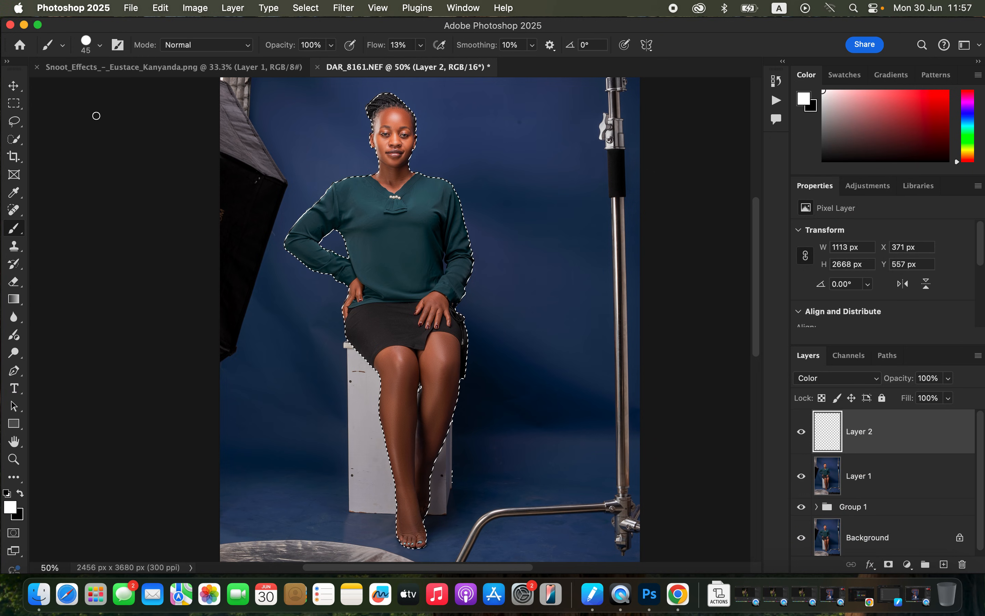
left_click(99, 48)
left_click(87, 210)
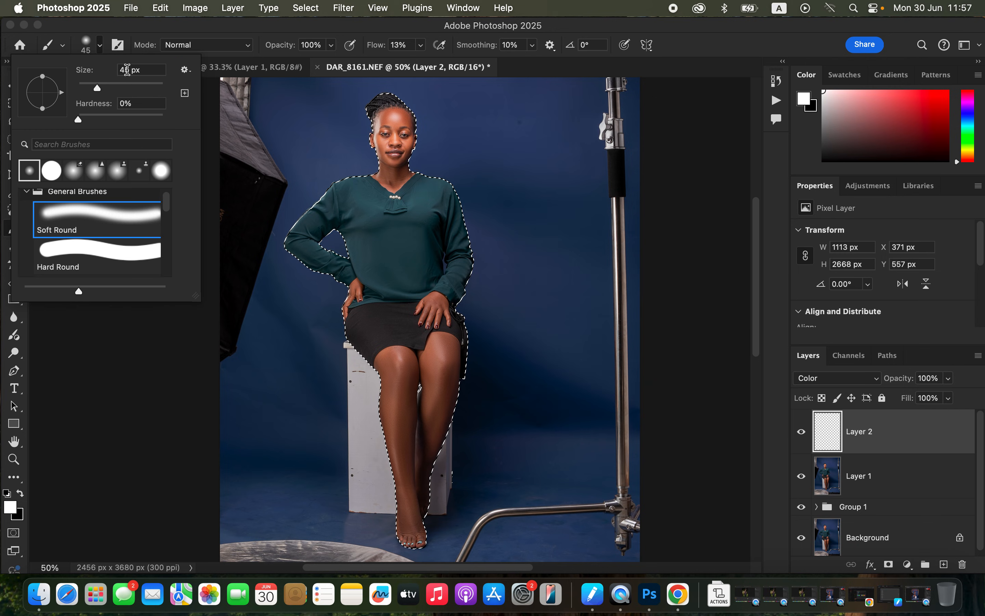
left_click(156, 32)
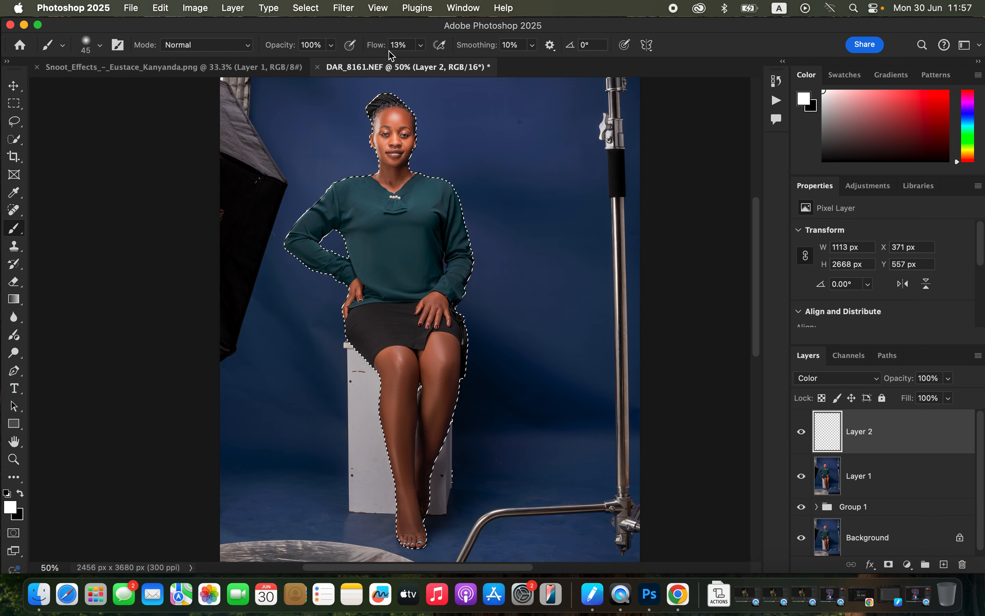
left_click(420, 45)
left_click_drag(422, 62, 534, 63)
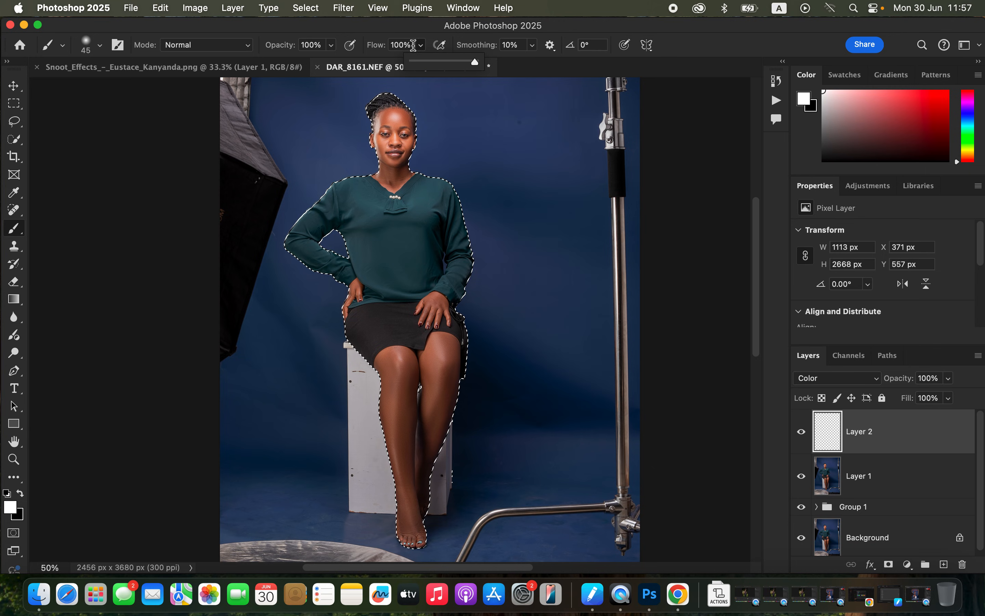
left_click(582, 36)
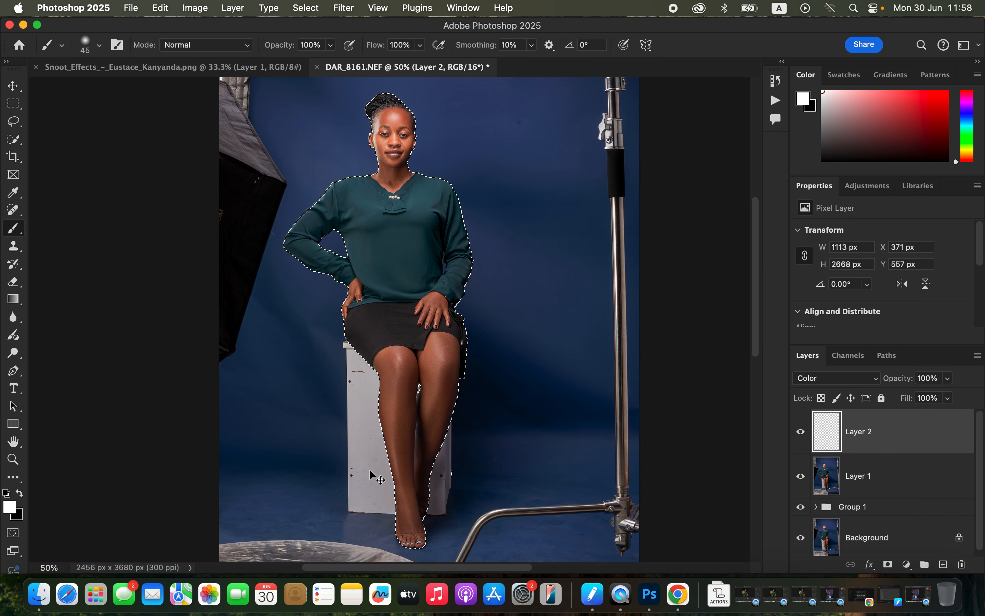
Step: Sample the warm skin tone from the cheek and paint it over the lower face and neck at 45 px
key("super+equal")
key("super+equal")
left_click_drag(444, 264, 475, 374)
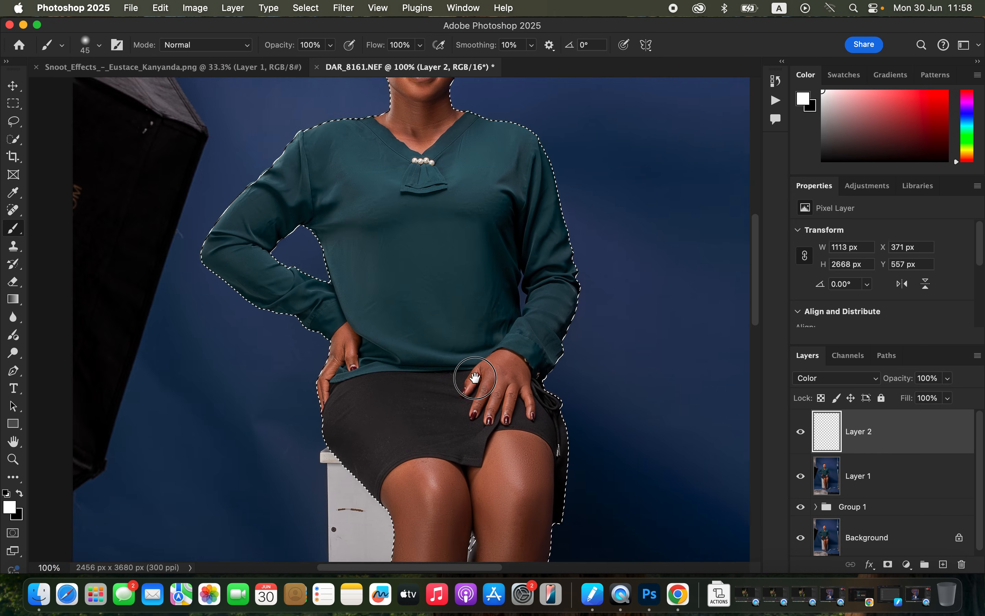
scroll(475, 374, "up", 6)
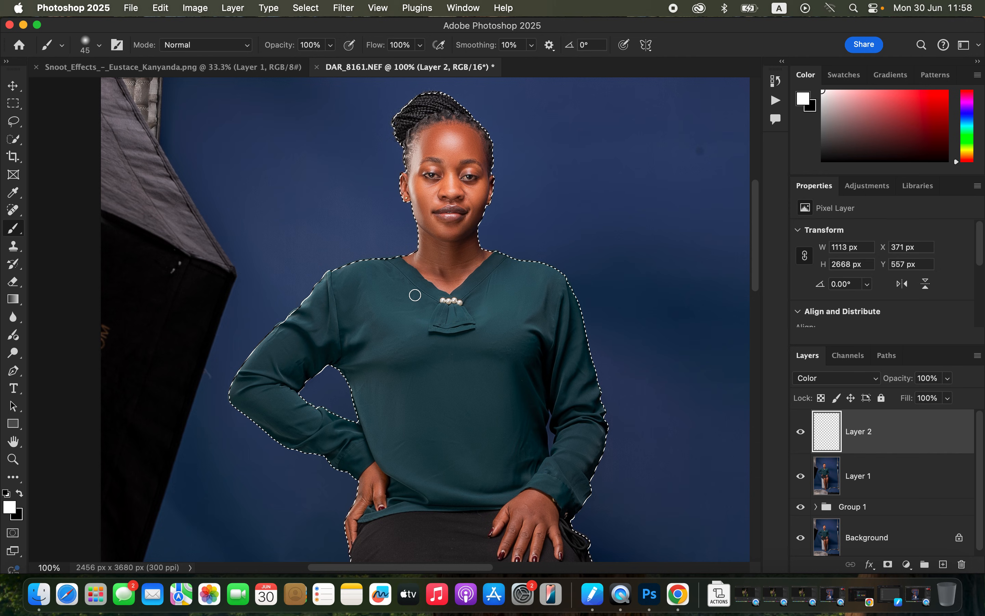
key("super+equal")
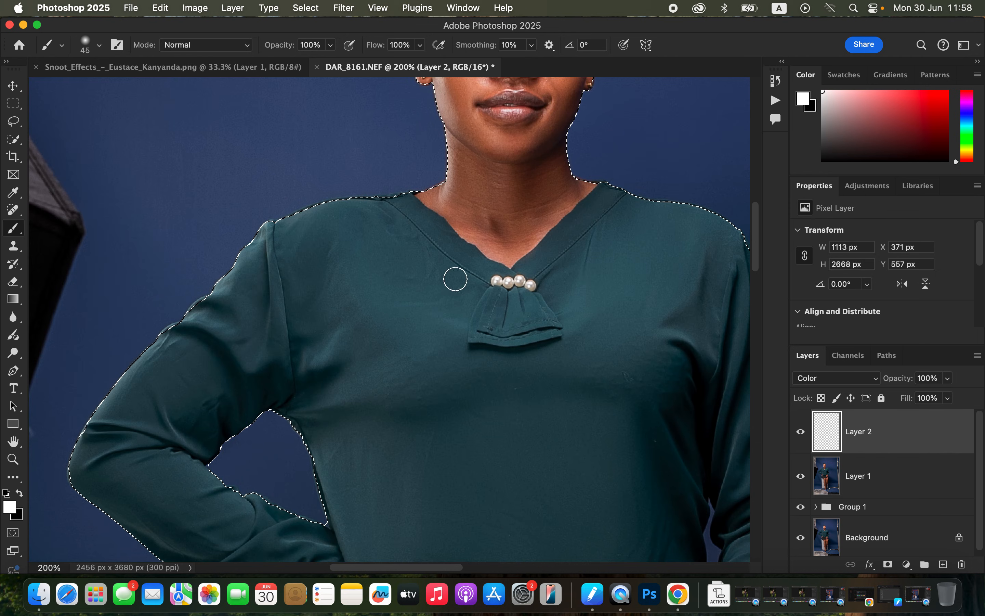
scroll(525, 285, "up", 5)
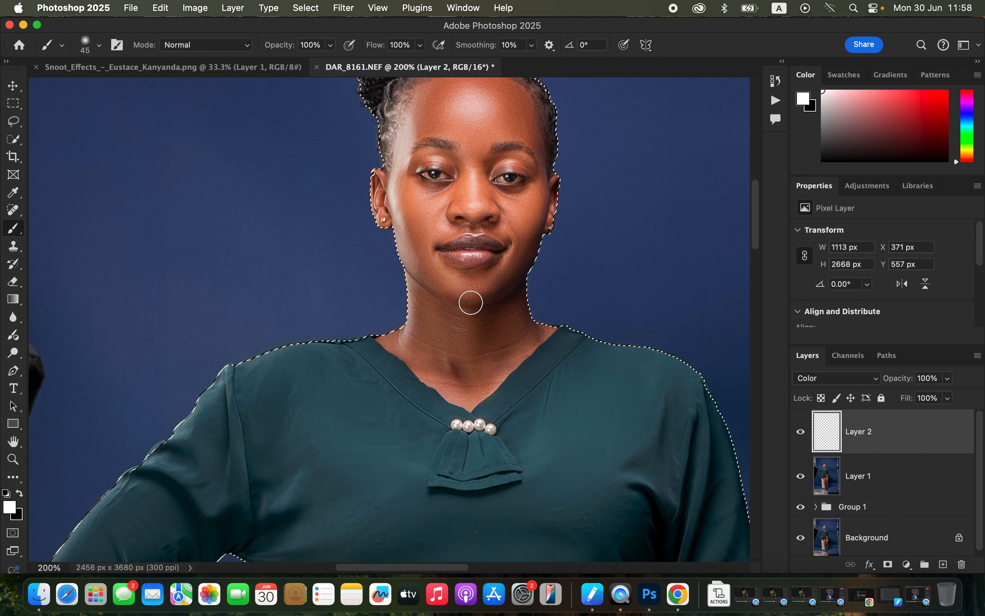
left_click(539, 205, "alt")
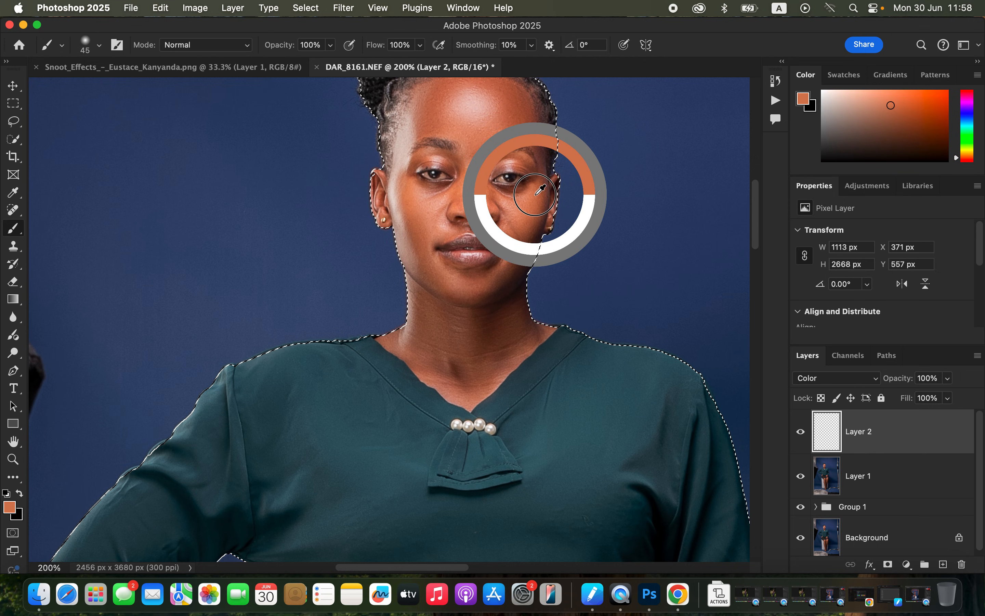
left_click(536, 216, "alt")
left_click(534, 218, "alt")
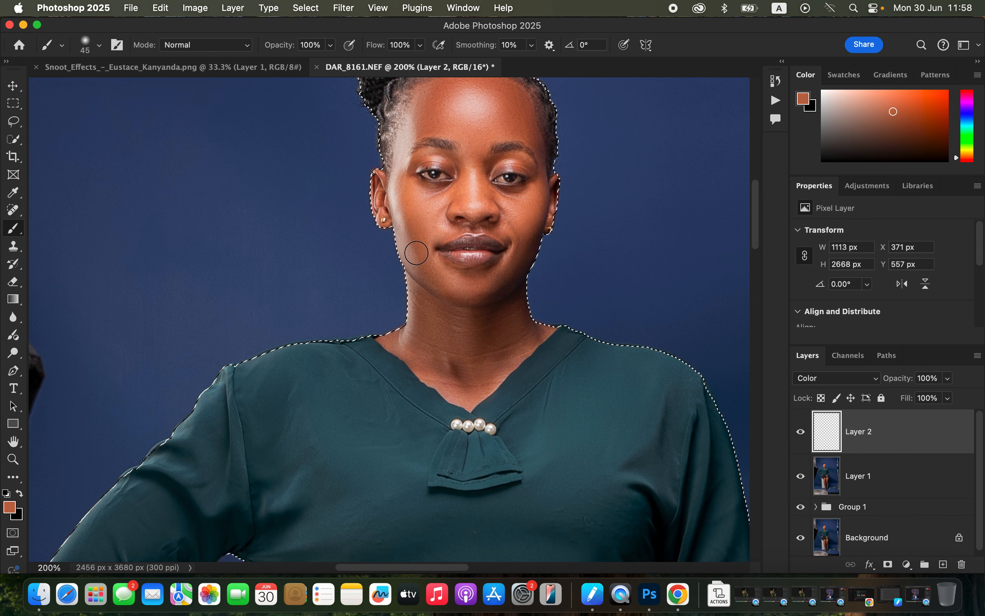
mouse_move(415, 226)
left_mouse_down()
mouse_move(409, 209)
mouse_move(431, 334)
mouse_move(444, 321)
mouse_move(458, 359)
mouse_move(421, 323)
mouse_move(420, 352)
mouse_move(477, 381)
mouse_move(506, 334)
mouse_move(480, 285)
mouse_move(471, 308)
mouse_move(510, 299)
mouse_move(535, 330)
mouse_move(487, 355)
mouse_move(499, 340)
mouse_move(484, 381)
mouse_move(462, 388)
mouse_move(482, 319)
mouse_move(440, 282)
mouse_move(414, 226)
mouse_move(428, 211)
mouse_move(508, 207)
mouse_move(514, 227)
left_mouse_up()
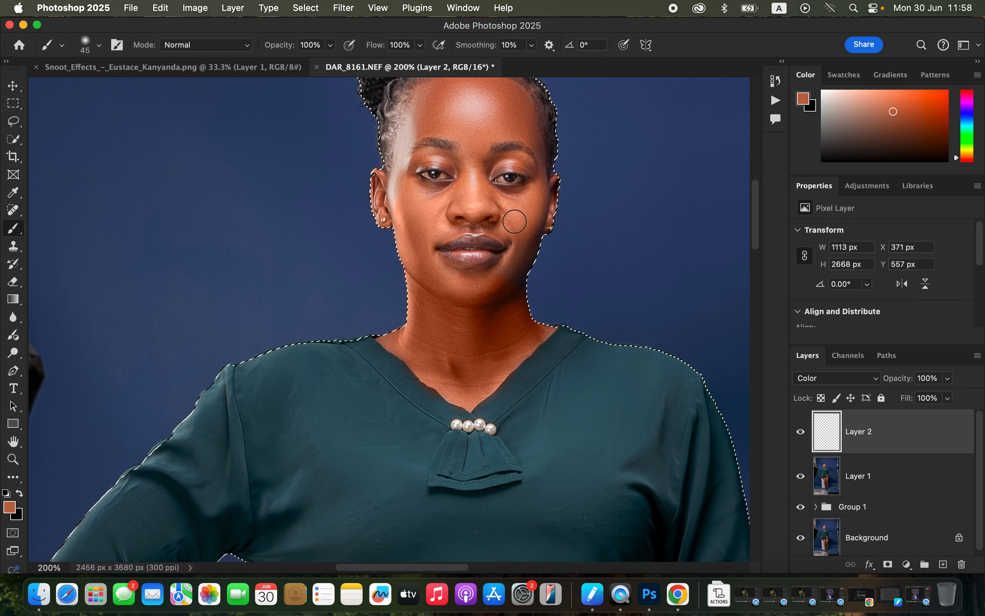
Step: Reduce the brush to 30 px and paint the skin tone over the forehead and the remaining areas of the face
key("bracketleft")
key("bracketleft")
key("bracketleft")
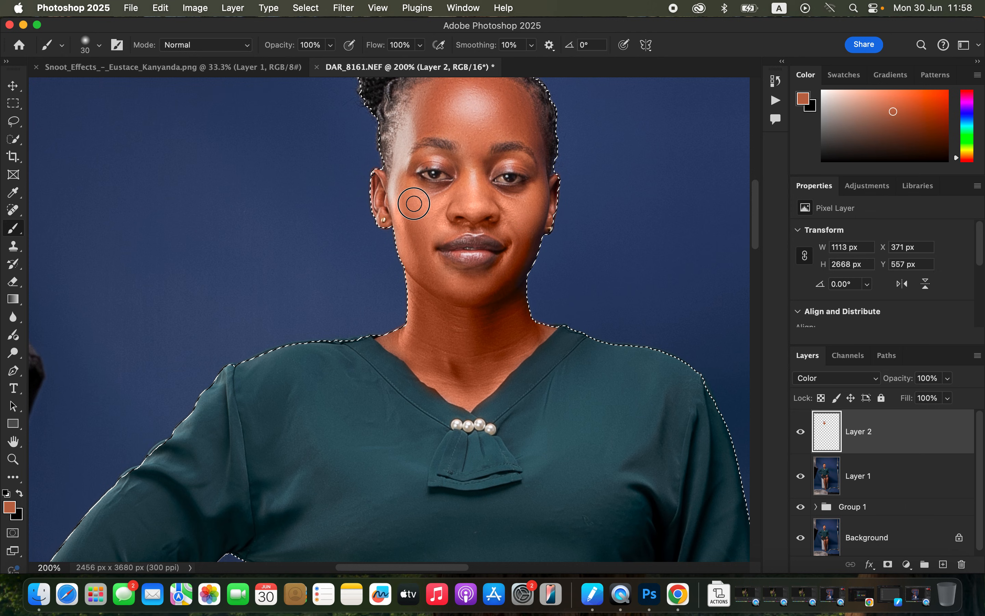
left_click_drag(427, 102, 428, 126)
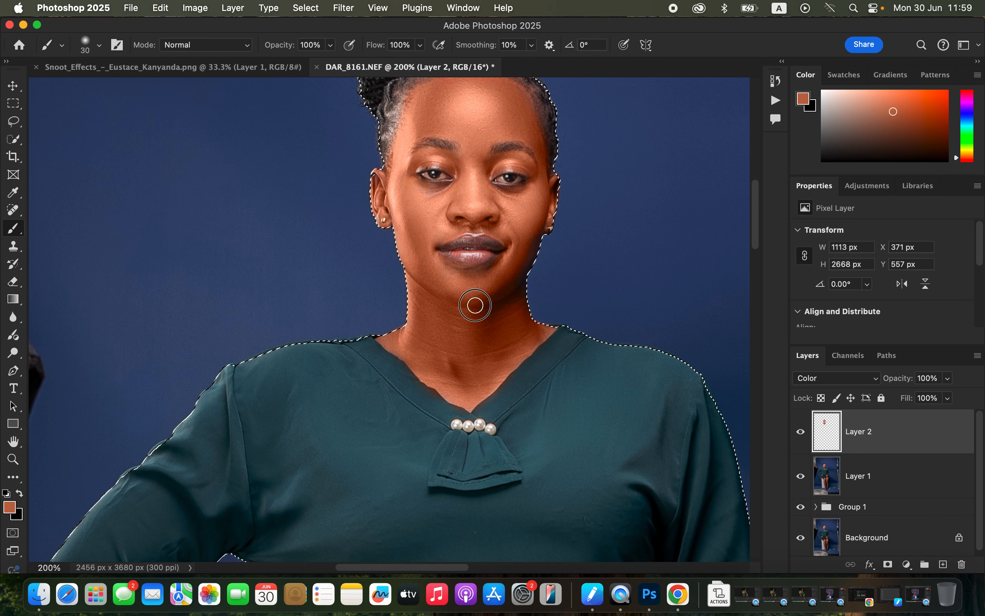
Step: Paint the skin tone along the ears, hairline and jaw edges with the brush reduced to 10 px
key("bracketleft")
key("bracketleft")
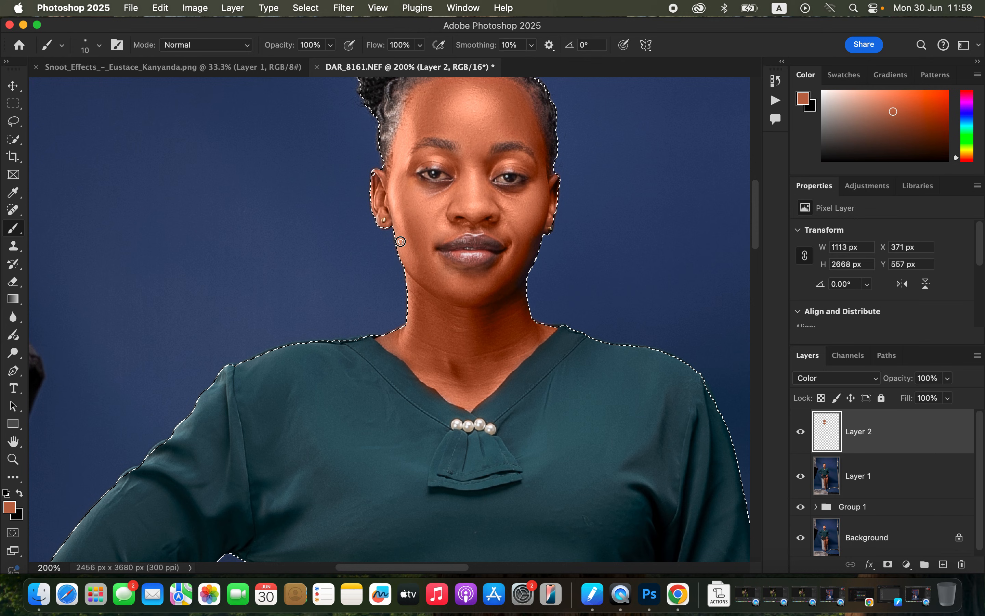
left_click_drag(381, 177, 387, 189)
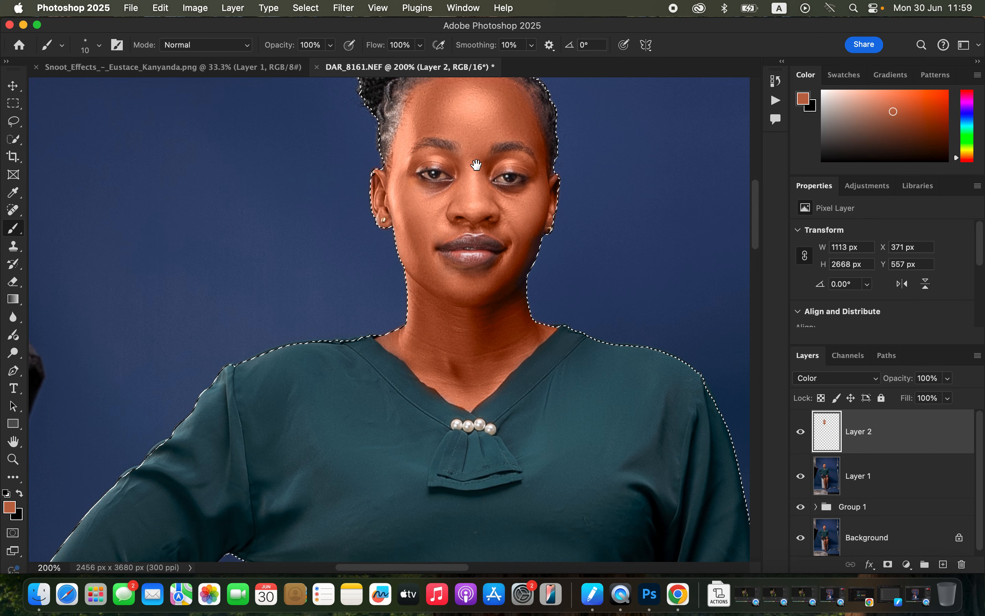
scroll(474, 189, "up", 3)
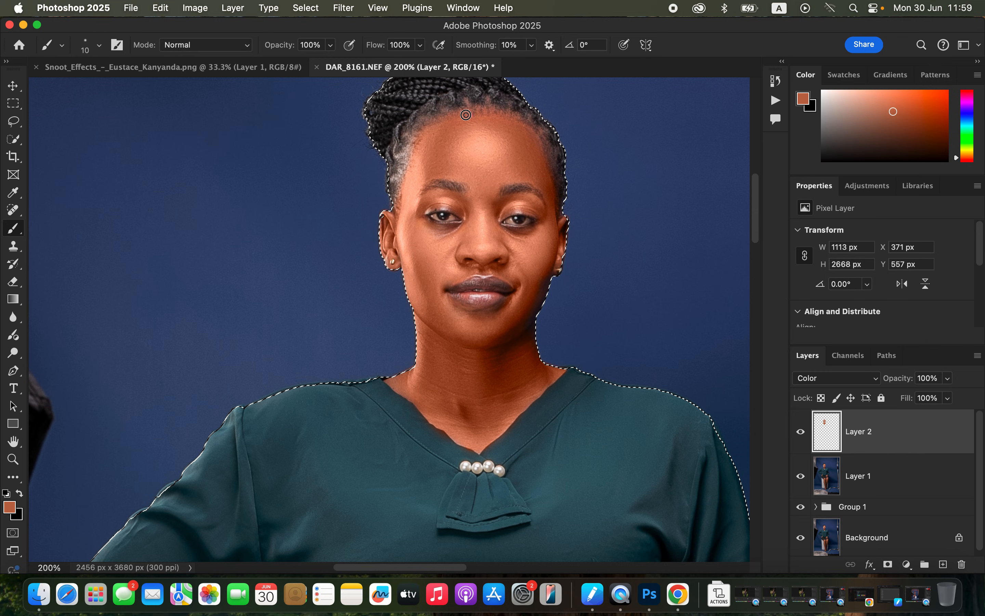
left_click_drag(533, 309, 539, 299)
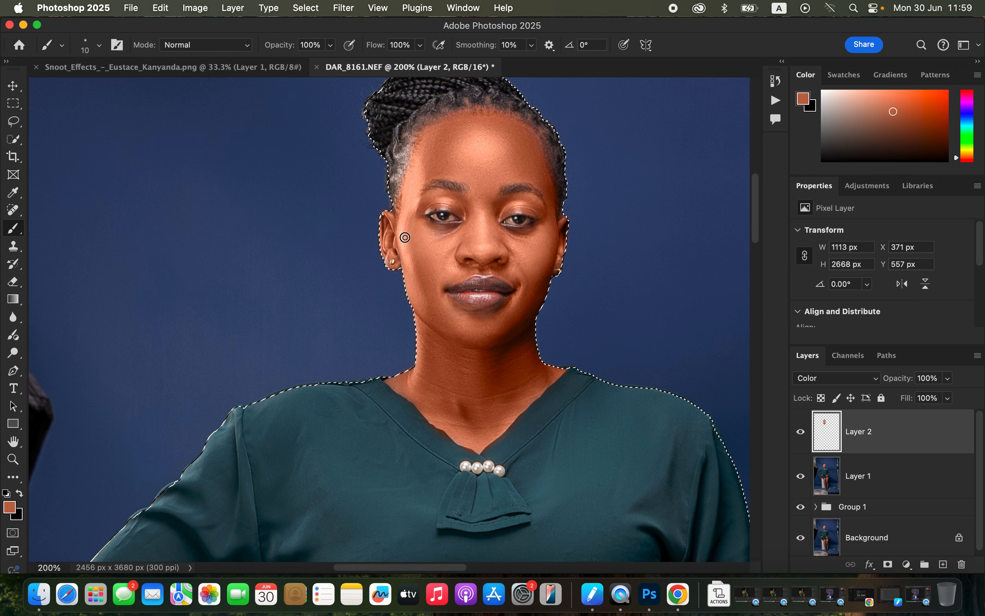
Step: Paint the sampled skin tone over the back and fingers of the hand resting on the thigh at 35 px
scroll(484, 379, "down", 15)
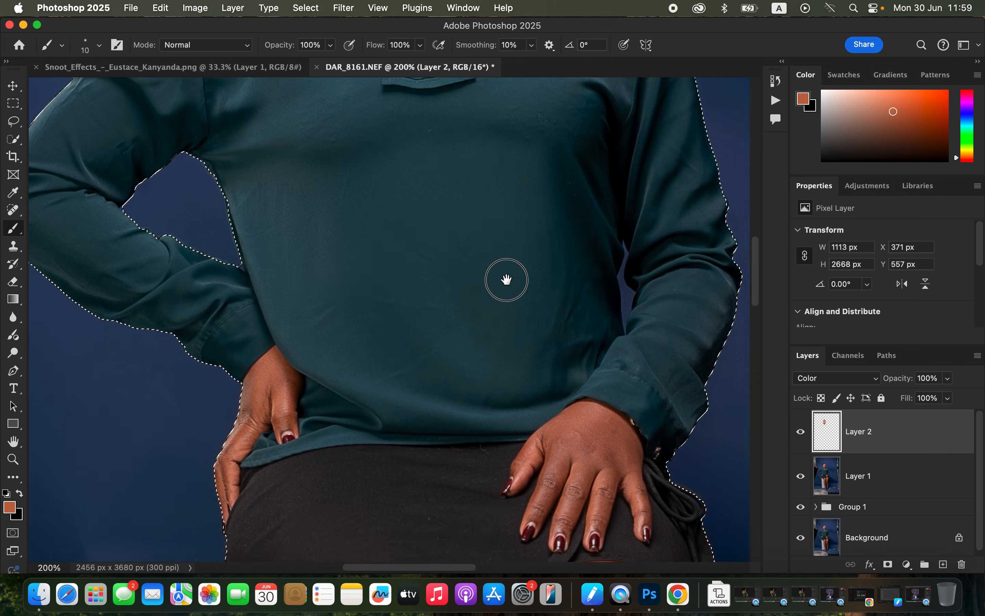
key("bracketright")
key("bracketright")
key("bracketright")
key("bracketright")
key("bracketright")
mouse_move(574, 340)
left_mouse_down()
mouse_move(551, 408)
mouse_move(591, 376)
mouse_move(582, 419)
left_mouse_up()
mouse_move(617, 342)
left_mouse_down()
mouse_move(623, 384)
mouse_move(613, 415)
left_mouse_up()
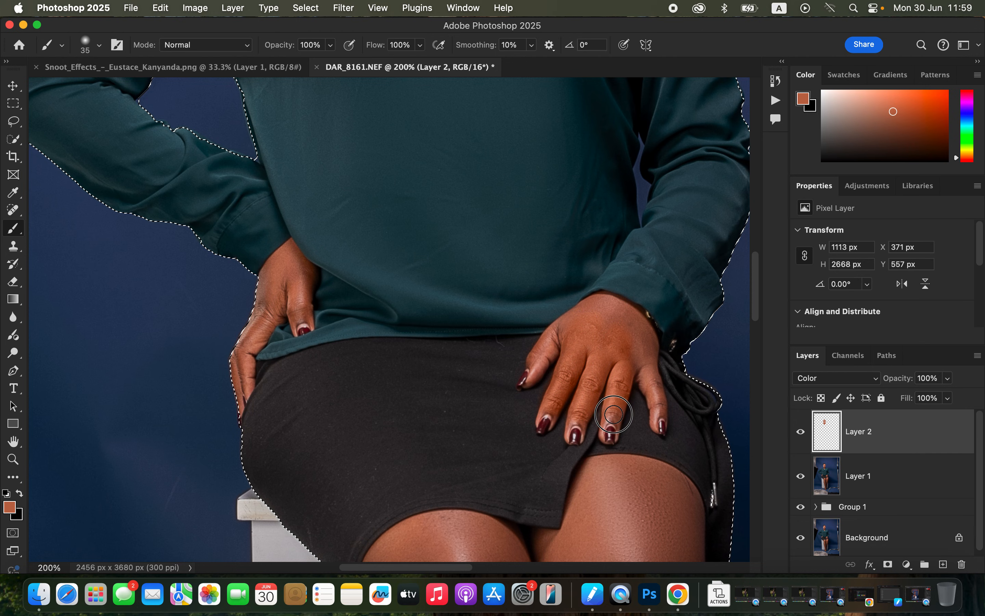
mouse_move(651, 368)
left_mouse_down()
mouse_move(658, 407)
mouse_move(651, 380)
left_mouse_up()
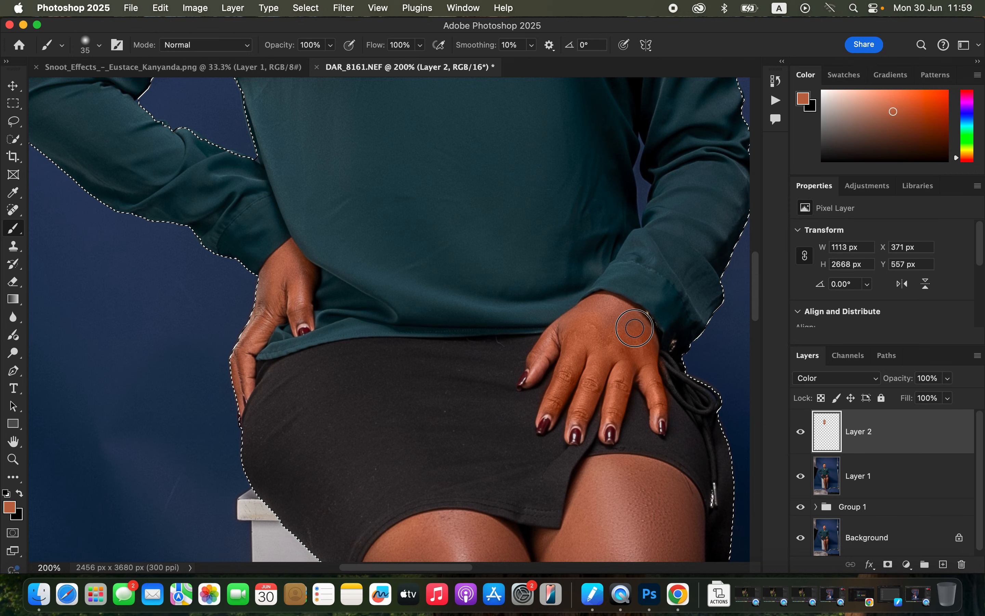
mouse_move(568, 325)
left_mouse_down()
mouse_move(539, 354)
mouse_move(585, 314)
mouse_move(618, 312)
mouse_move(644, 334)
mouse_move(656, 379)
left_mouse_up()
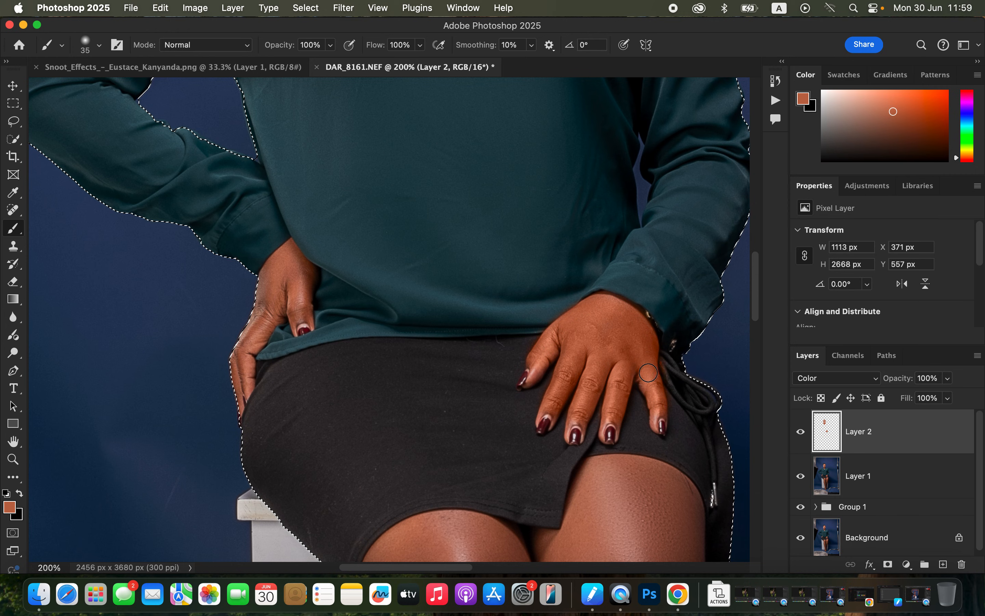
Step: Paint the skin tone over the hand on the hip, then touch up the other hand's fingertips at 15 px
left_click_drag(242, 363, 242, 378)
mouse_move(293, 284)
left_mouse_down()
mouse_move(297, 301)
mouse_move(289, 253)
left_mouse_up()
key("bracketleft")
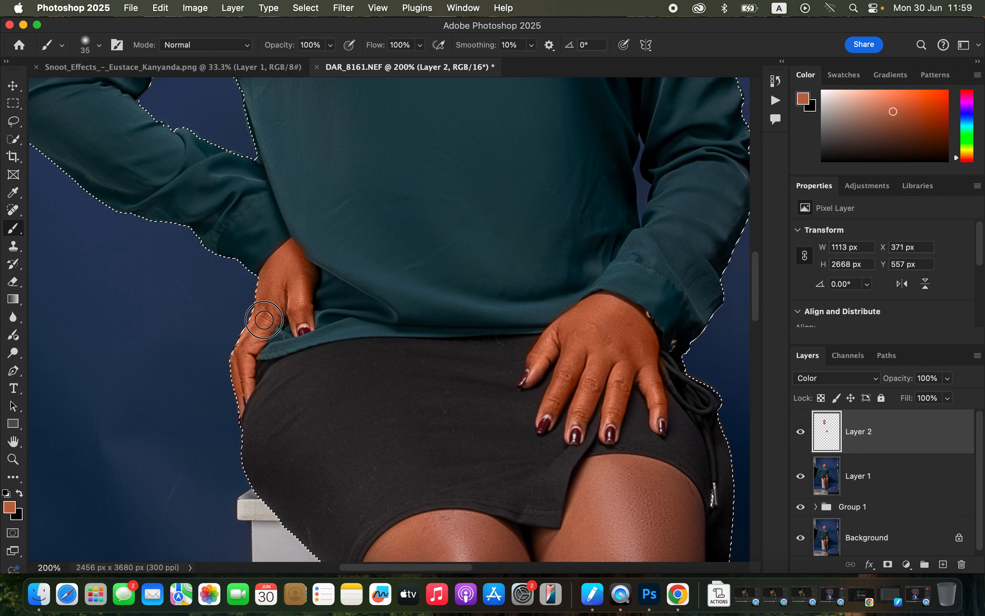
key("bracketleft")
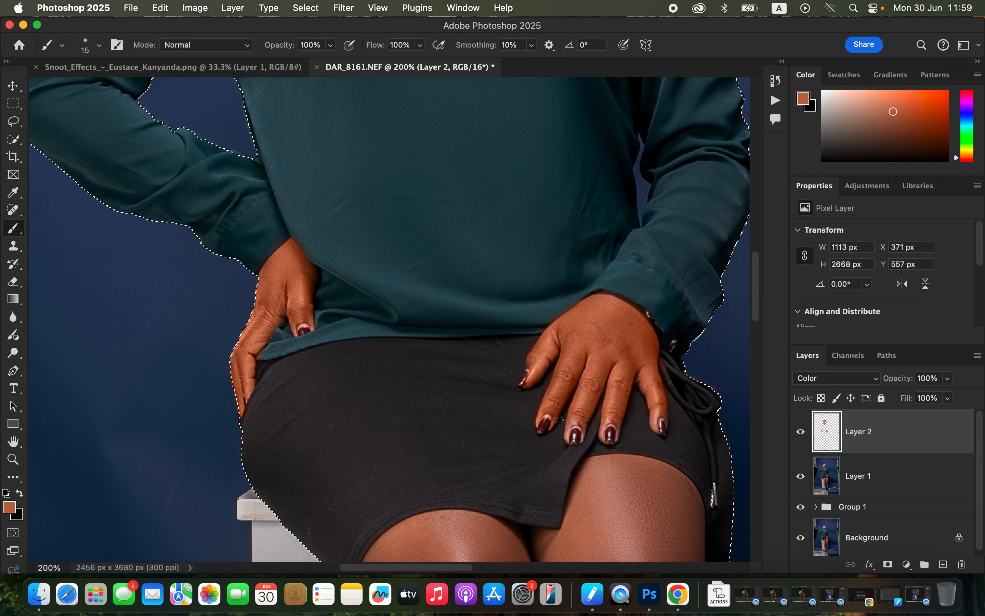
mouse_move(570, 433)
left_mouse_down()
mouse_move(616, 419)
mouse_move(608, 414)
mouse_move(603, 437)
mouse_move(617, 410)
left_mouse_up()
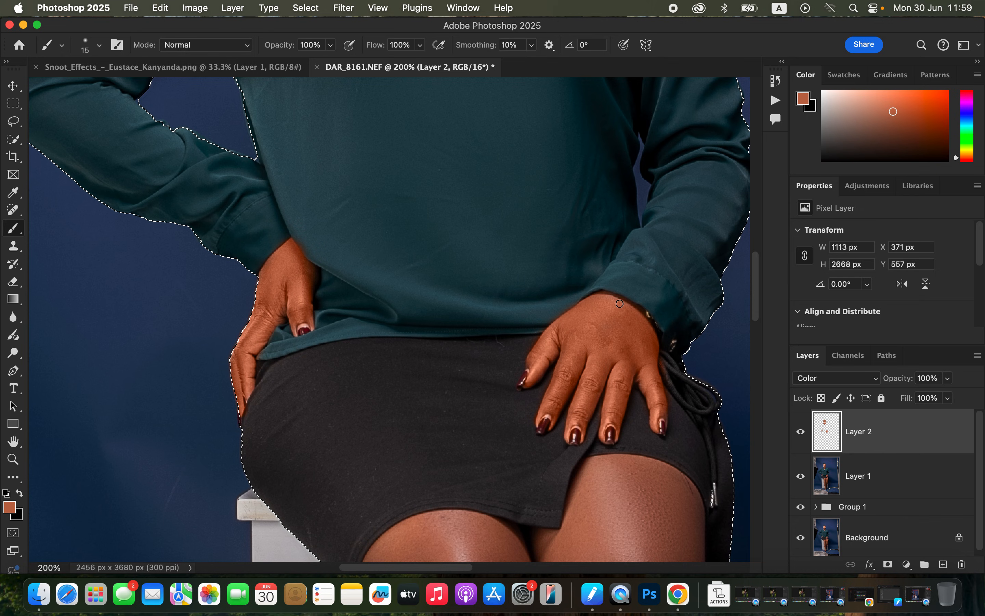
Step: Enlarge the brush to 70 px and paint the skin tone over both legs from the knees down to the ankles
left_click_drag(574, 435, 570, 214)
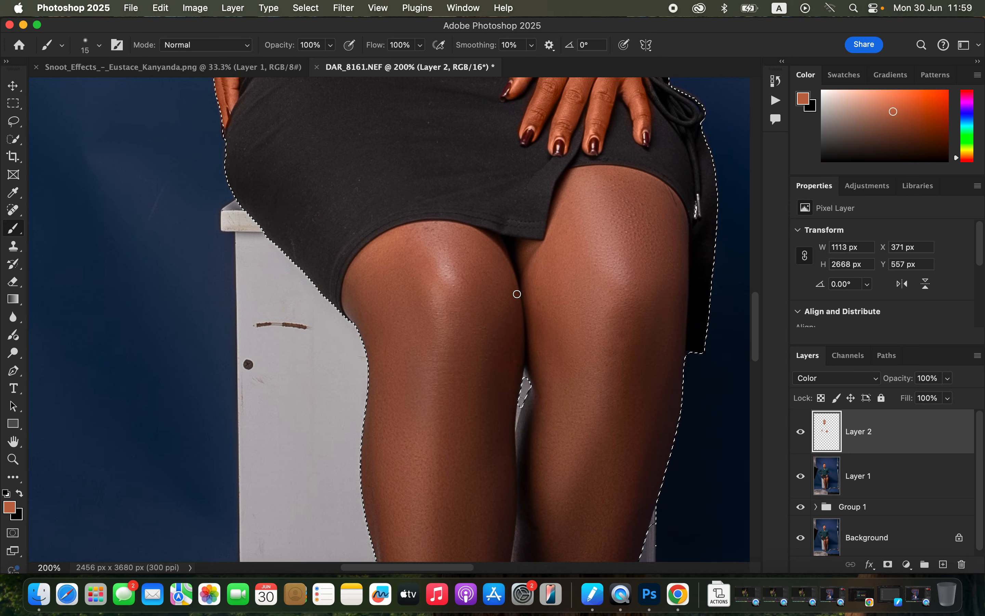
key("super+minus")
key("bracketright")
key("bracketright")
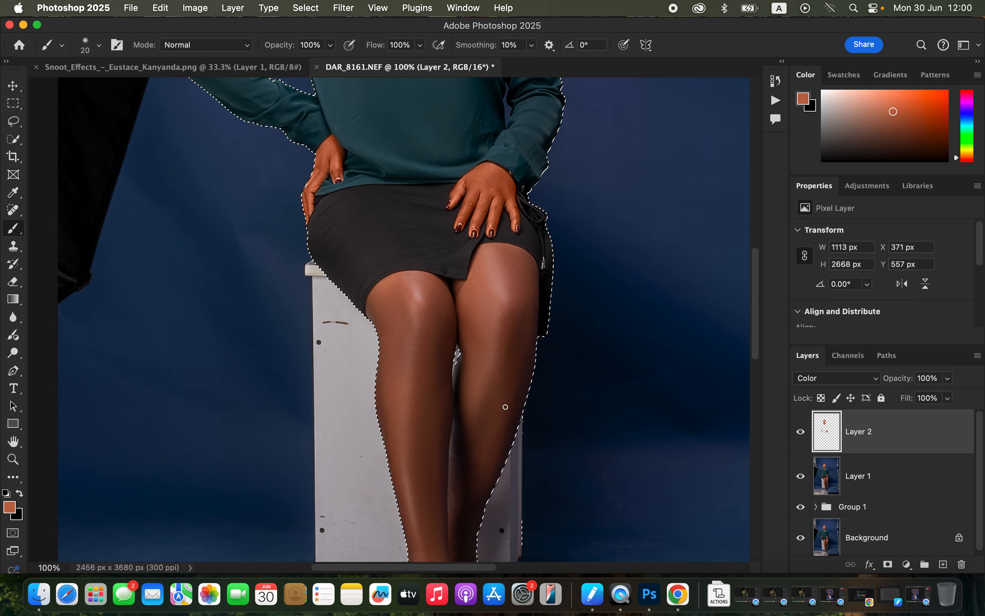
key("bracketright")
key("bracketright")
key("bracketright")
key("bracketright")
mouse_move(398, 311)
left_mouse_down()
mouse_move(405, 364)
mouse_move(403, 350)
mouse_move(390, 362)
mouse_move(394, 403)
mouse_move(414, 480)
mouse_move(425, 463)
mouse_move(432, 469)
mouse_move(444, 429)
mouse_move(463, 430)
mouse_move(475, 495)
mouse_move(484, 467)
mouse_move(466, 471)
mouse_move(473, 429)
mouse_move(442, 516)
left_mouse_up()
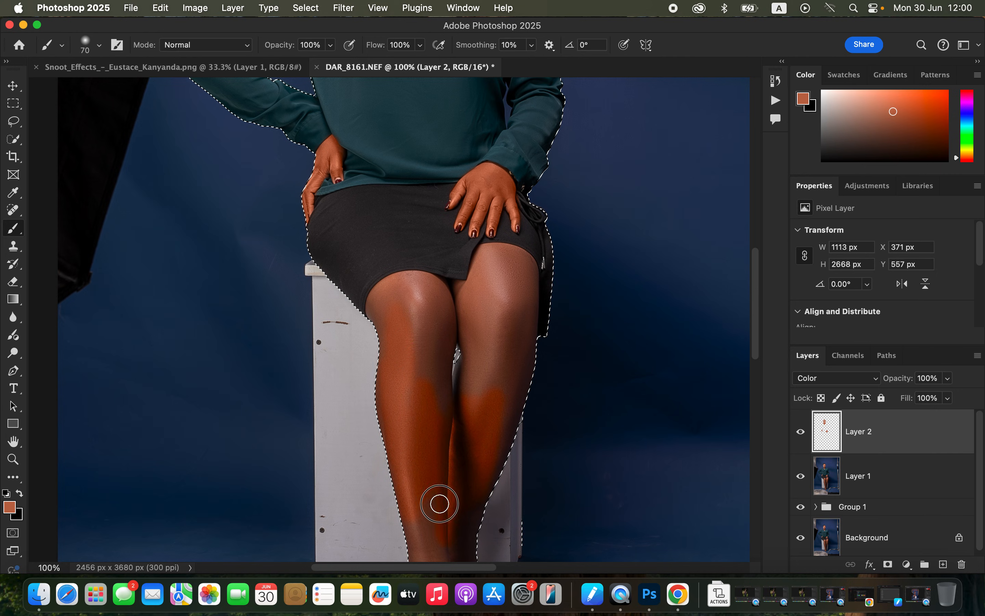
scroll(472, 407, "down", 5)
mouse_move(466, 319)
left_mouse_down()
mouse_move(424, 374)
mouse_move(431, 464)
mouse_move(441, 378)
mouse_move(465, 360)
mouse_move(447, 406)
mouse_move(438, 374)
mouse_move(480, 292)
mouse_move(505, 202)
mouse_move(479, 208)
mouse_move(470, 228)
mouse_move(472, 186)
mouse_move(465, 201)
mouse_move(482, 178)
mouse_move(479, 134)
mouse_move(462, 108)
mouse_move(494, 91)
mouse_move(507, 143)
mouse_move(516, 155)
mouse_move(526, 144)
mouse_move(524, 175)
mouse_move(510, 178)
mouse_move(499, 150)
mouse_move(488, 208)
mouse_move(432, 128)
mouse_move(435, 231)
mouse_move(444, 231)
mouse_move(444, 214)
mouse_move(382, 115)
mouse_move(412, 97)
mouse_move(441, 121)
mouse_move(444, 138)
mouse_move(416, 106)
mouse_move(394, 137)
mouse_move(381, 123)
mouse_move(410, 252)
mouse_move(418, 355)
left_mouse_up()
scroll(523, 266, "up", 5)
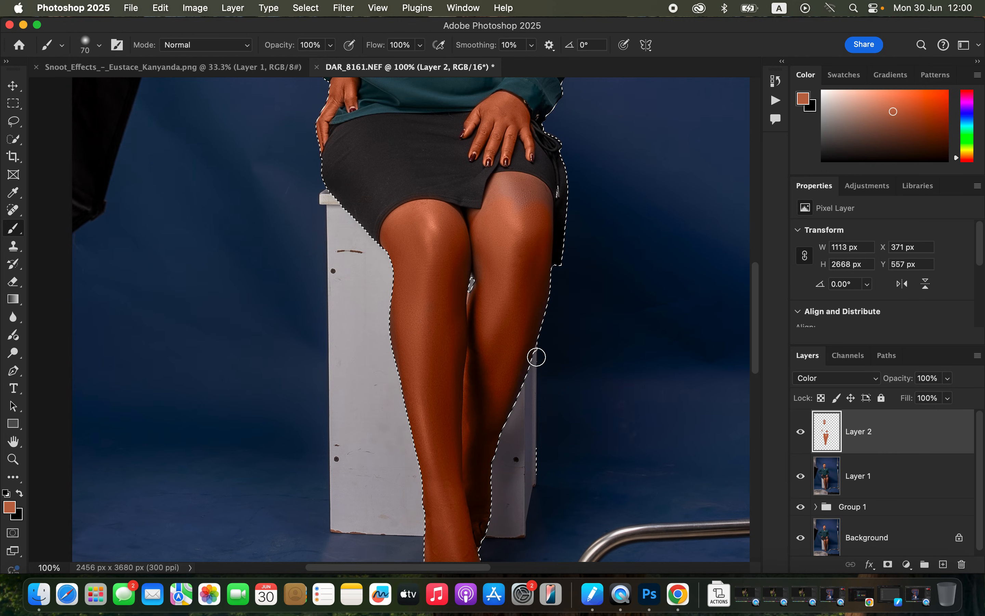
Step: Paint the remaining thigh and knee edges below the skirt hem with the brush reduced to 40 px
key("bracketleft")
key("bracketleft")
key("bracketleft")
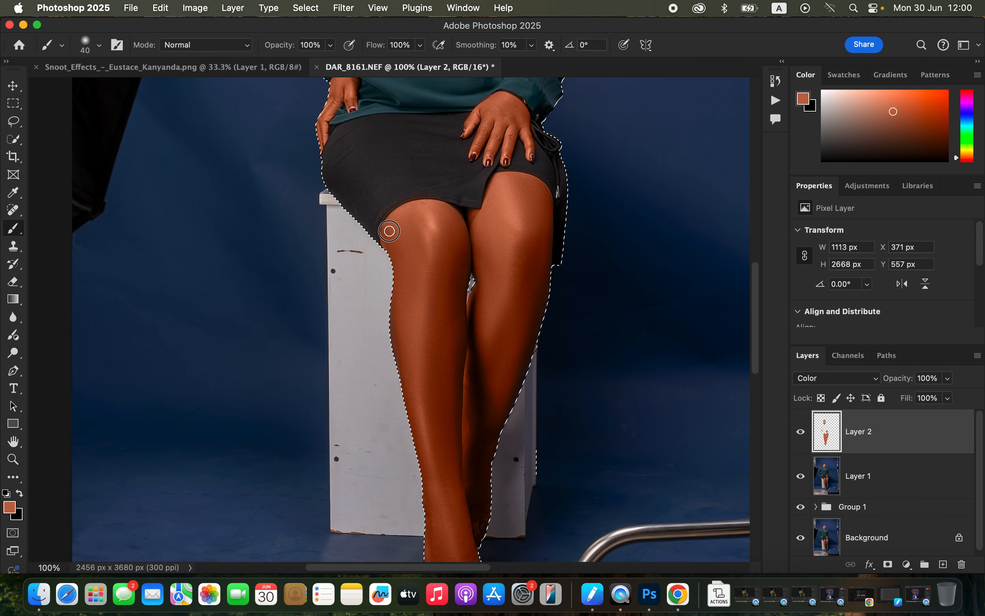
Step: Reduce the brush to 20 px and paint the skin tone over the toes and front of the foot, around the nails
key("space")
left_click_drag(506, 409, 494, 285)
key("super+equal")
key("bracketleft")
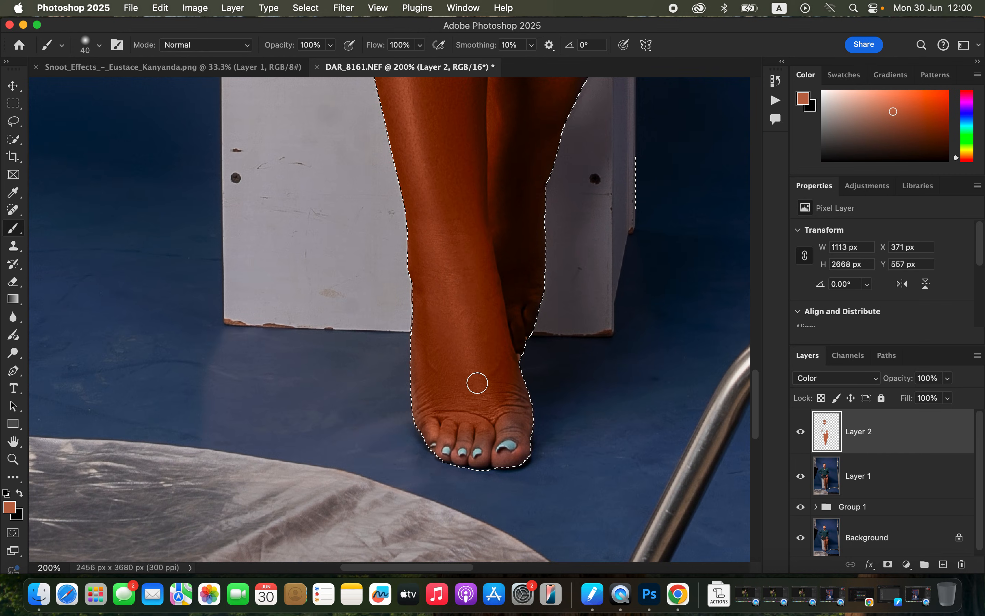
key("bracketleft")
key("bracketleft")
key("bracketleft")
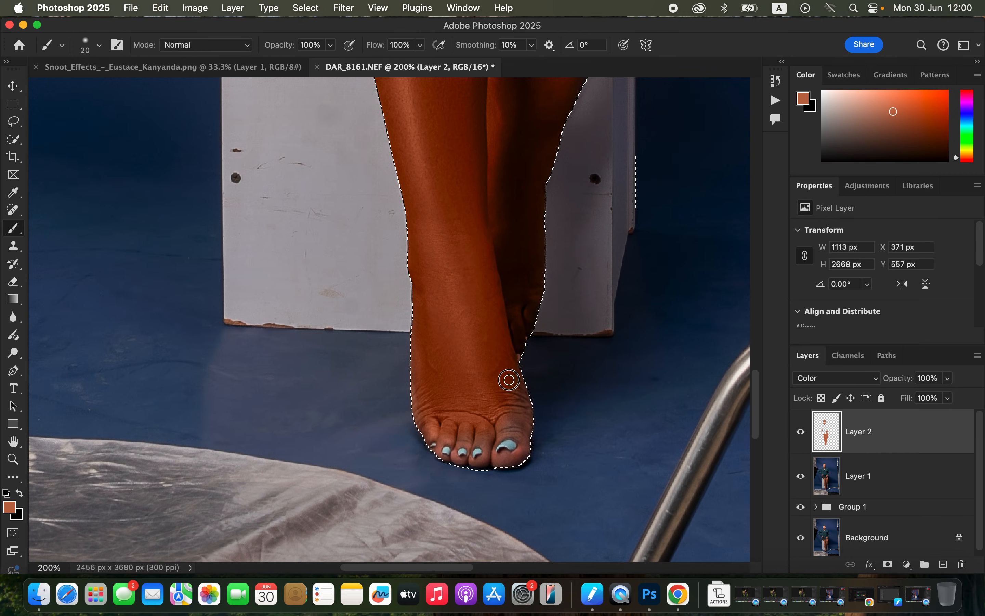
mouse_move(525, 440)
left_mouse_down()
mouse_move(519, 460)
mouse_move(499, 461)
mouse_move(494, 442)
left_mouse_up()
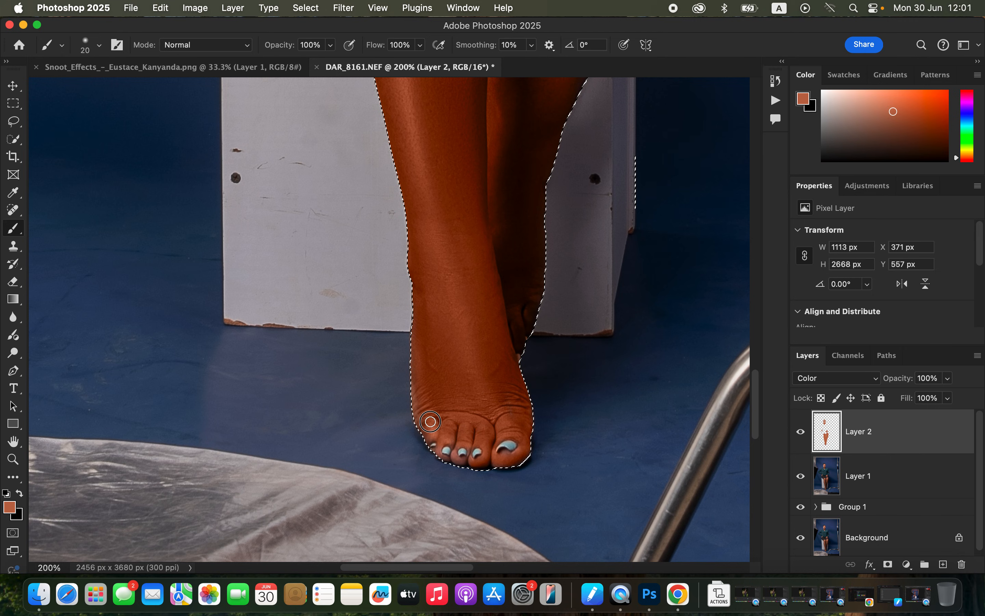
Step: Finish painting the skin tone around the small toes with the brush reduced to 9 px
key("bracketleft")
key("bracketleft")
key("bracketleft")
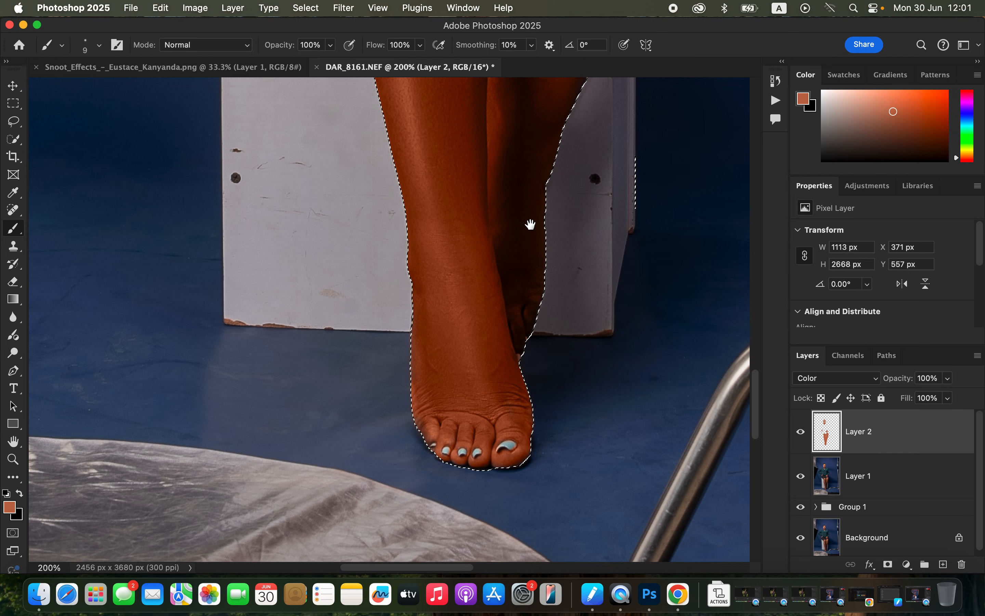
Step: Deselect the subject and erase the skin tone spilling into the gap between the legs with the eraser reduced to 7 px
scroll(530, 224, "up", 20)
scroll(541, 336, "up", 2)
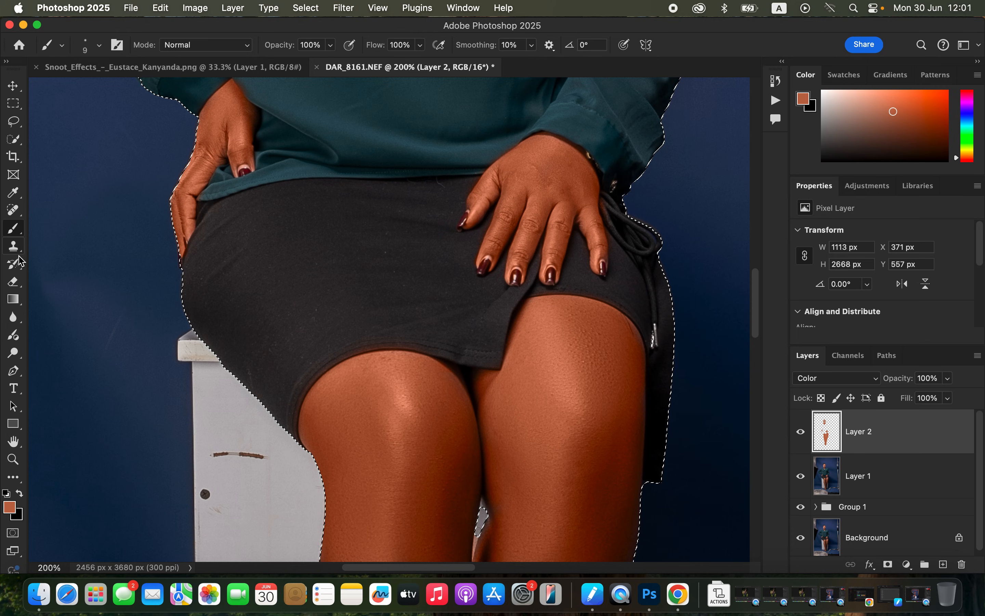
left_click(17, 282)
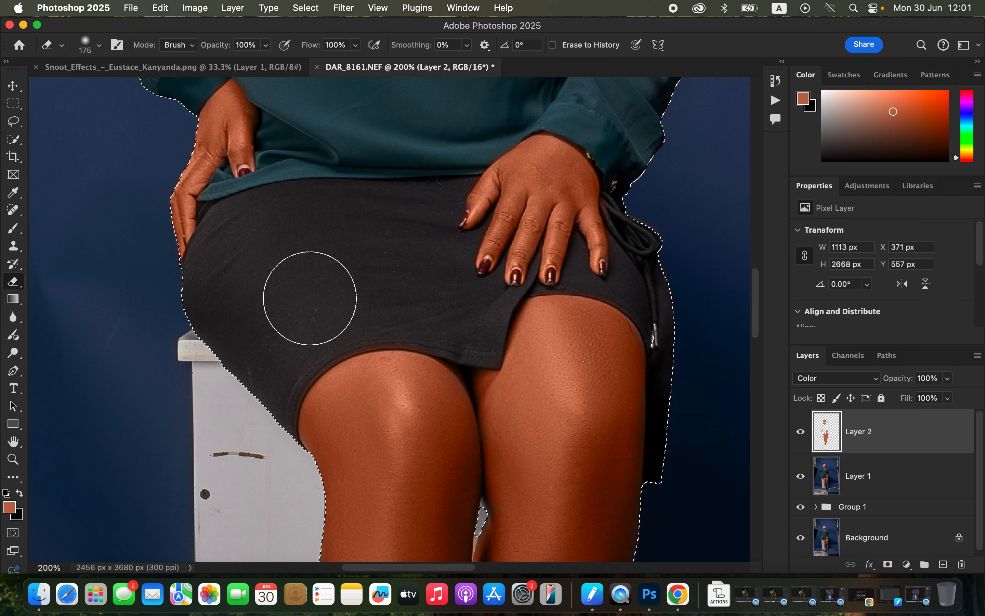
key("super+d")
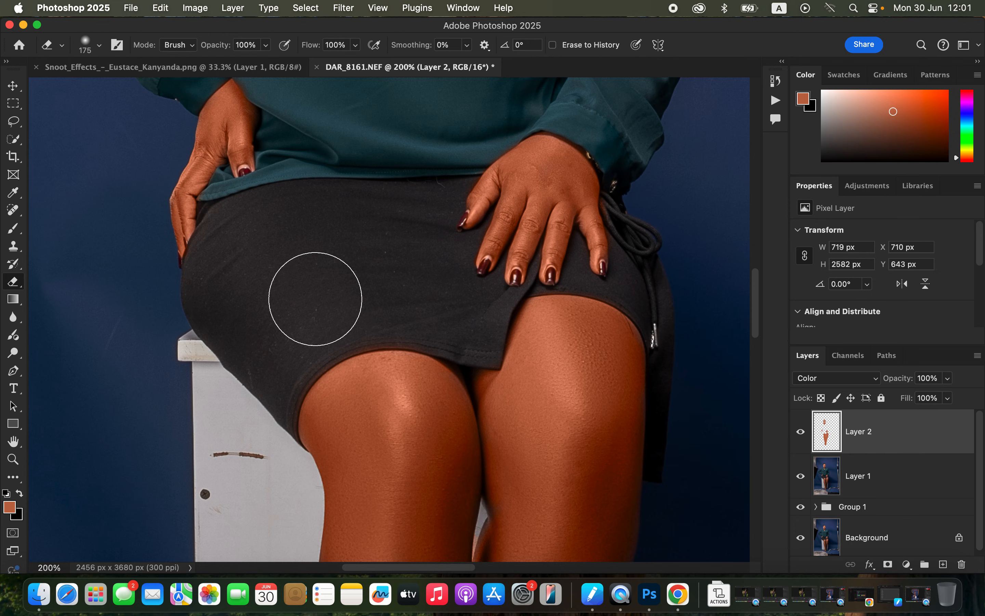
key("bracketleft")
key("bracketleft")
key("bracketleft")
key("bracketleft")
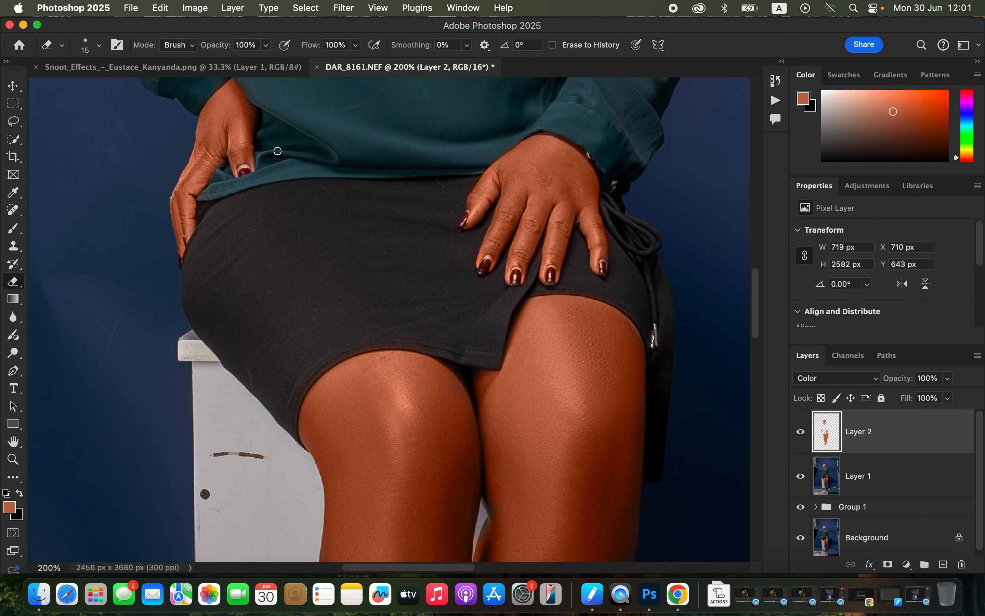
scroll(511, 363, "down", 15)
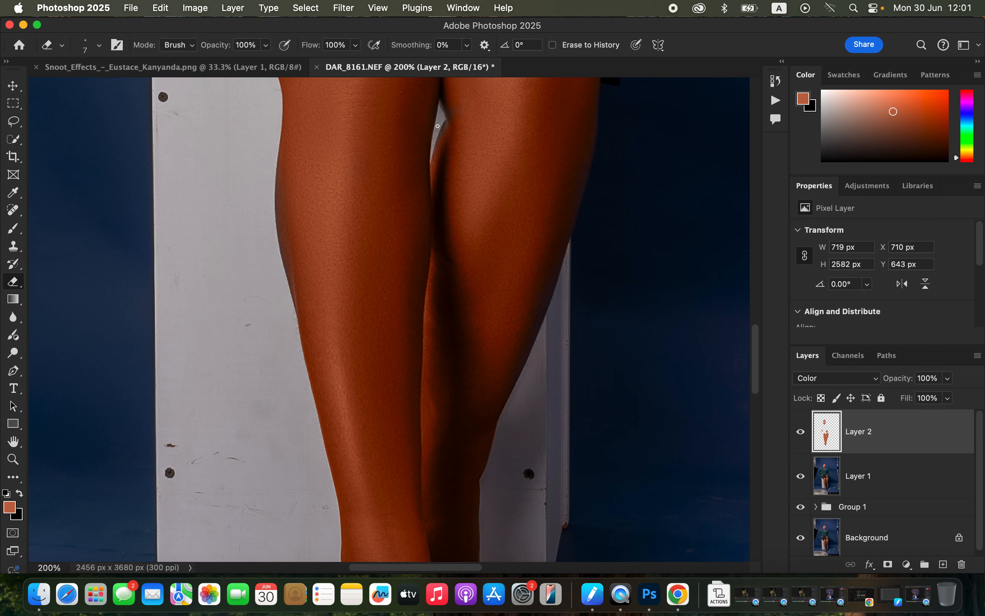
Step: Touch up the skin tone along the leg edges and on the forehead with the 9 px brush
key("b")
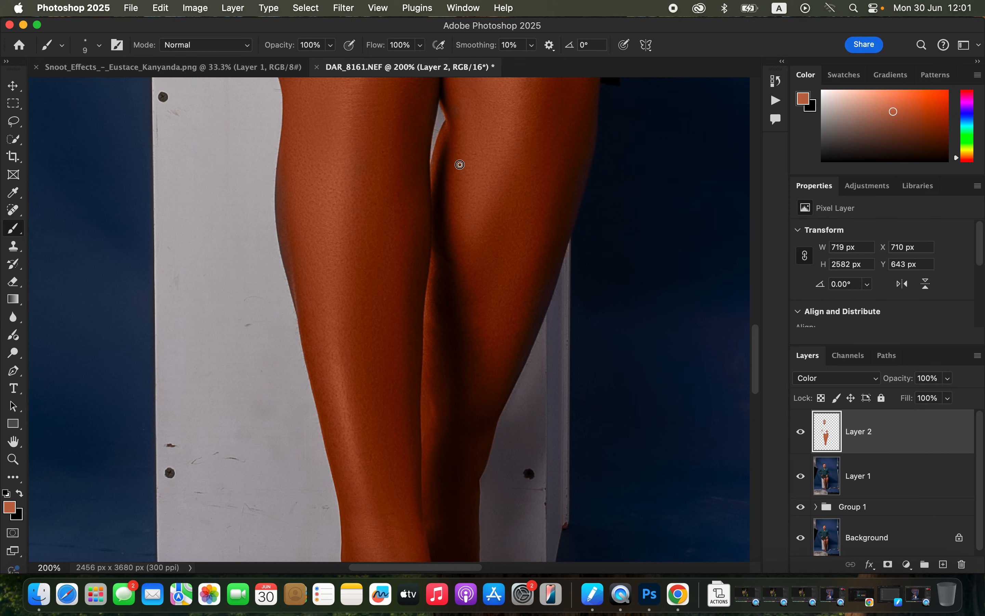
scroll(519, 226, "up", 3)
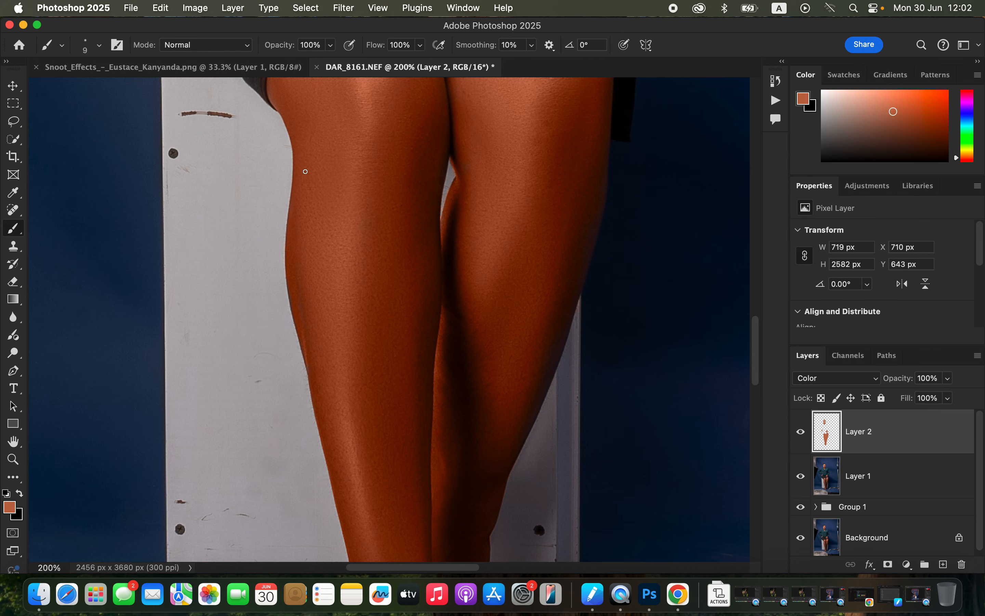
left_click_drag(492, 214, 501, 347)
left_click_drag(484, 244, 505, 317)
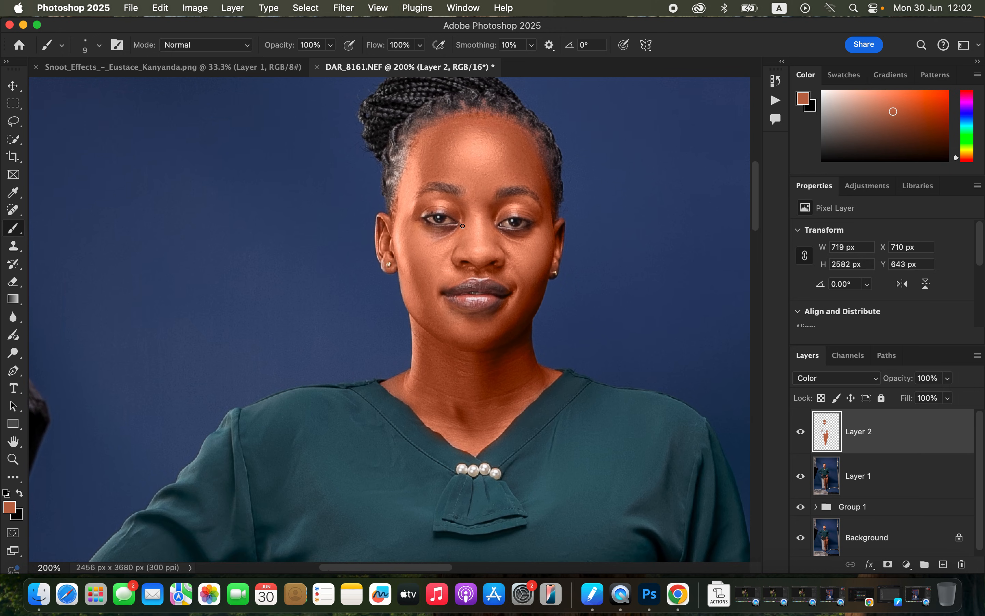
left_click_drag(503, 154, 529, 138)
Step: Erase the skin tone spill along both sides of the blouse's V-neckline with the 7 px eraser
key("e")
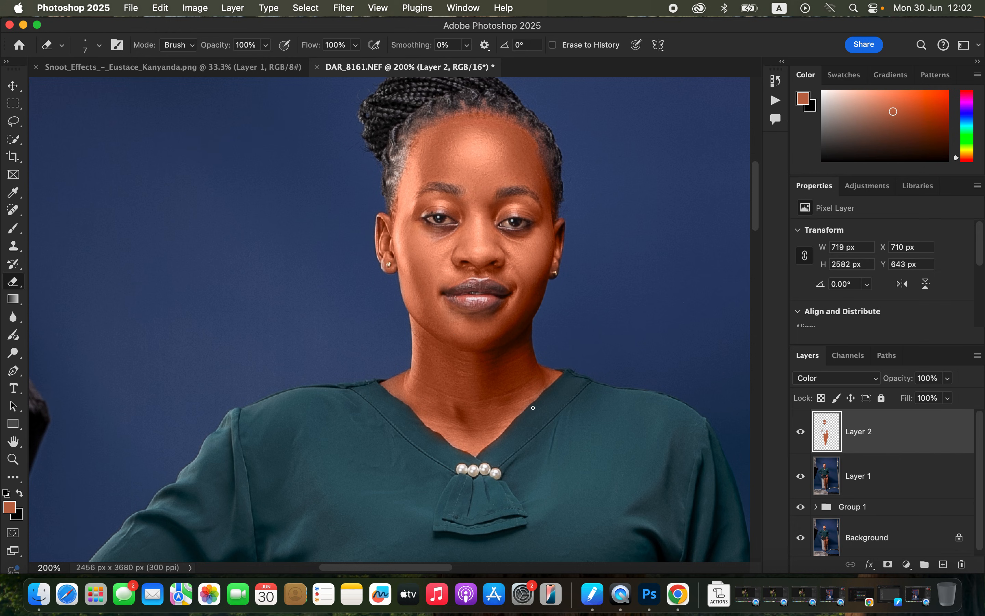
left_click_drag(515, 426, 489, 449)
left_click_drag(454, 451, 405, 419)
Step: Lower the opacity of the painted skin color layer to 88%
key("super+minus")
key("super+minus")
key("super+minus")
key("super+minus")
key("super+minus")
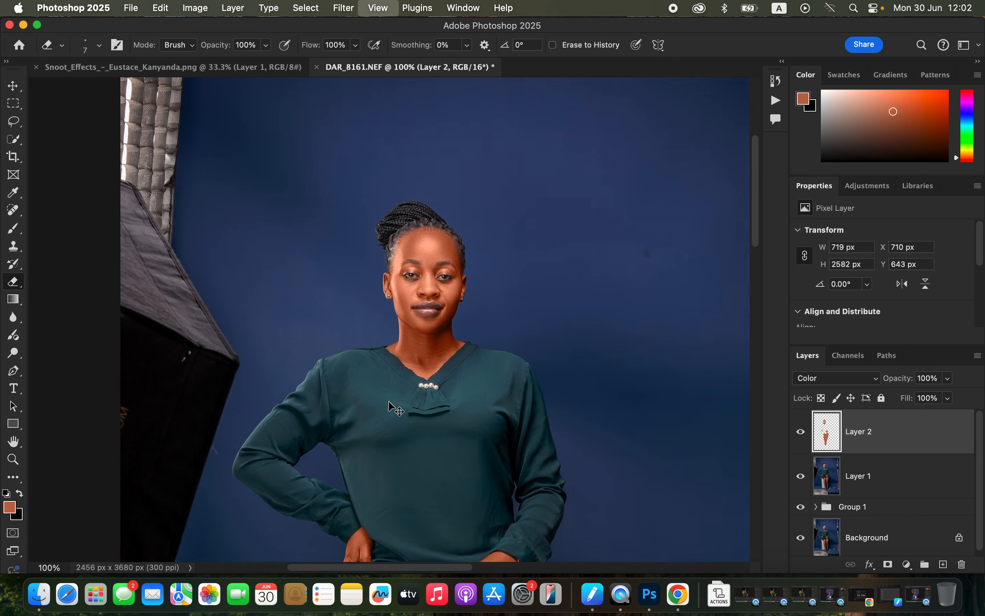
key("super+plus")
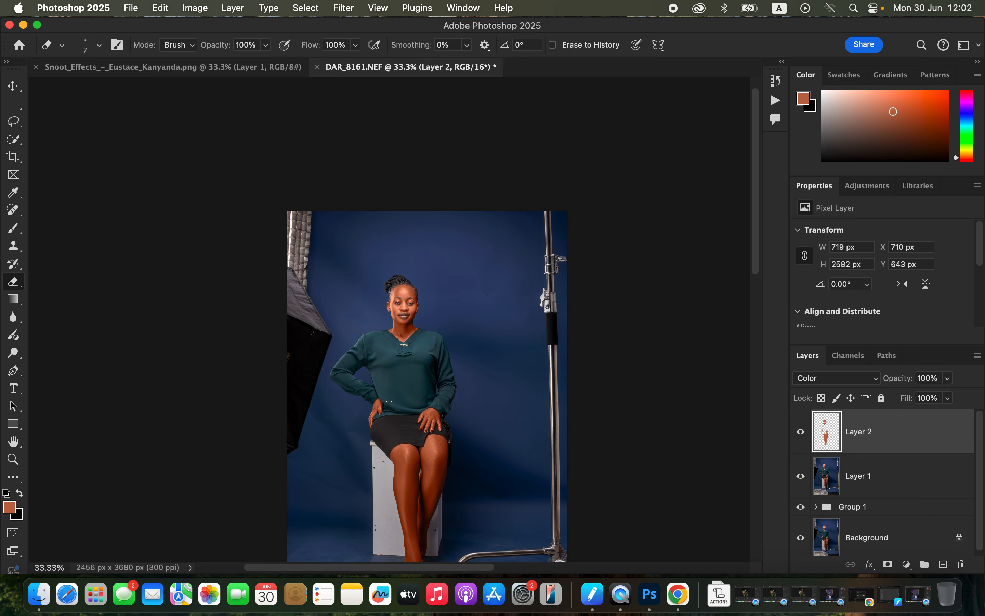
scroll(388, 401, "down", 4)
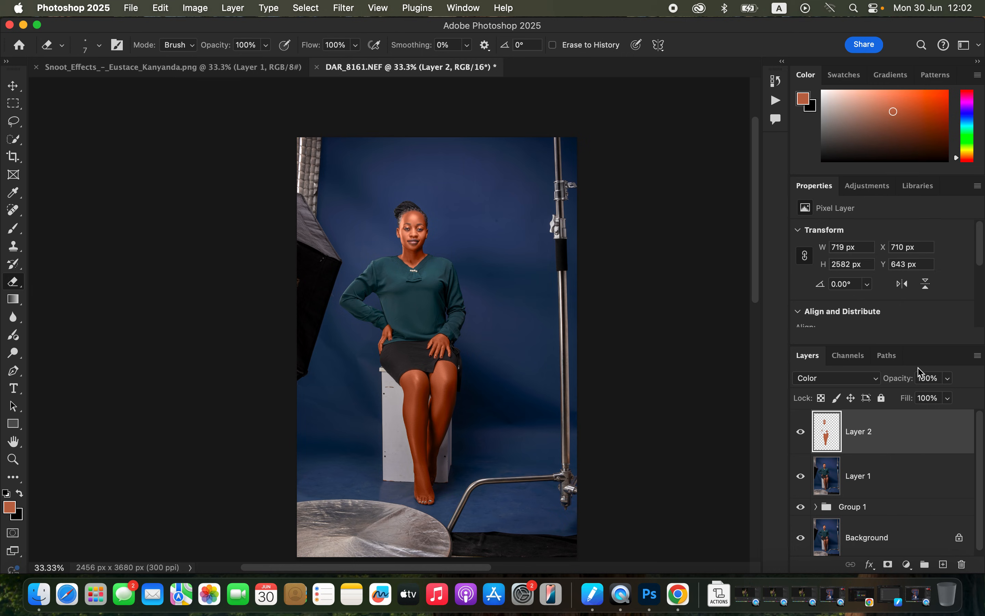
left_click(949, 379)
left_click_drag(943, 400, 941, 398)
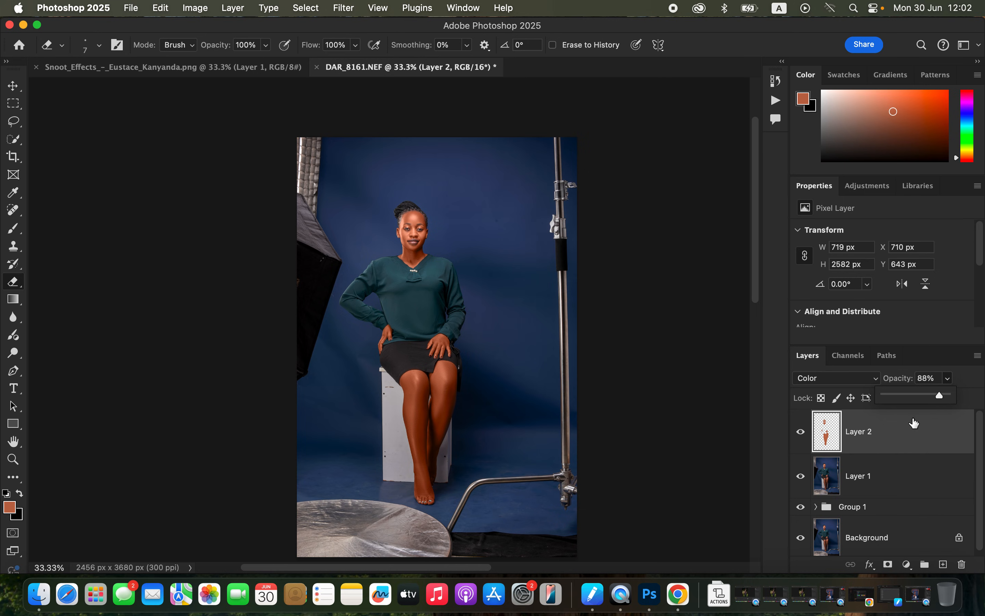
Step: Select both legs on Layer 1 with the Quick Selection tool at 70 px, adding the second leg to the first
left_click(918, 484)
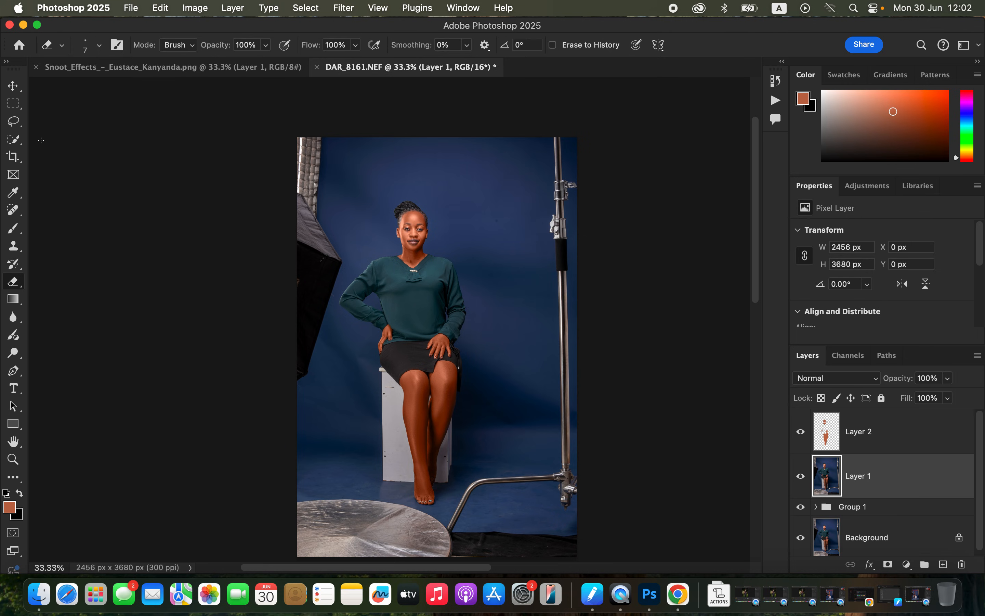
left_click(14, 139)
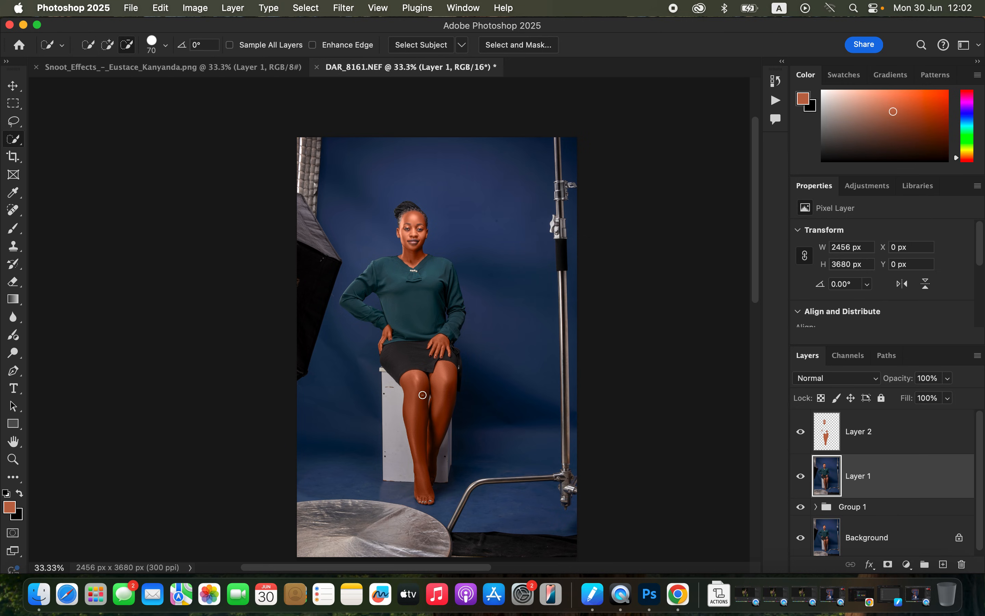
left_click_drag(415, 385, 420, 423)
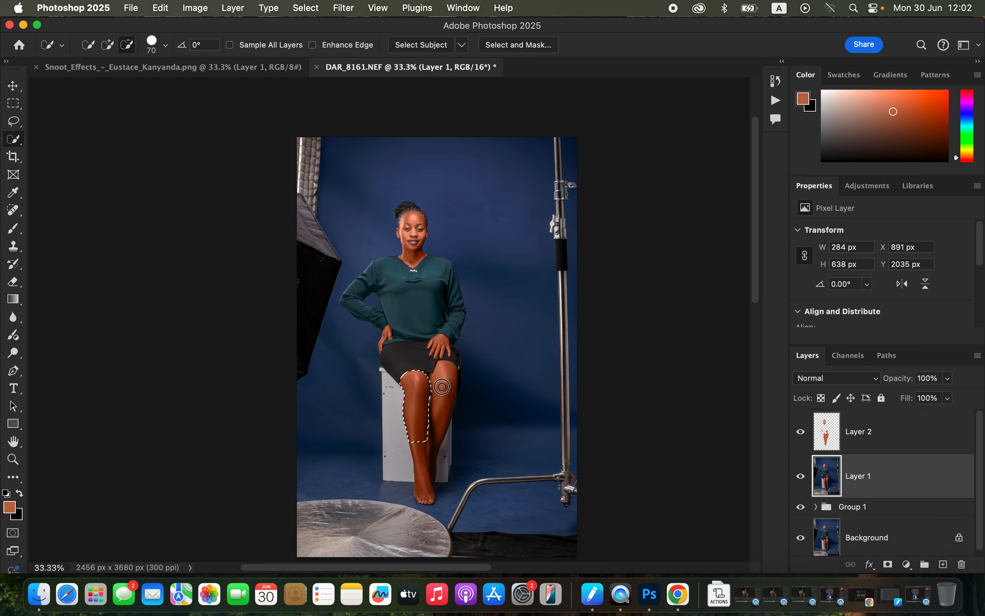
left_click(107, 49)
mouse_move(443, 366)
left_mouse_down()
mouse_move(436, 397)
mouse_move(449, 378)
mouse_move(446, 396)
mouse_move(421, 434)
mouse_move(425, 487)
mouse_move(445, 438)
left_mouse_up()
Step: Extend the leg selection over the toes with the Quick Selection brush reduced to 40 px
key("super+equal")
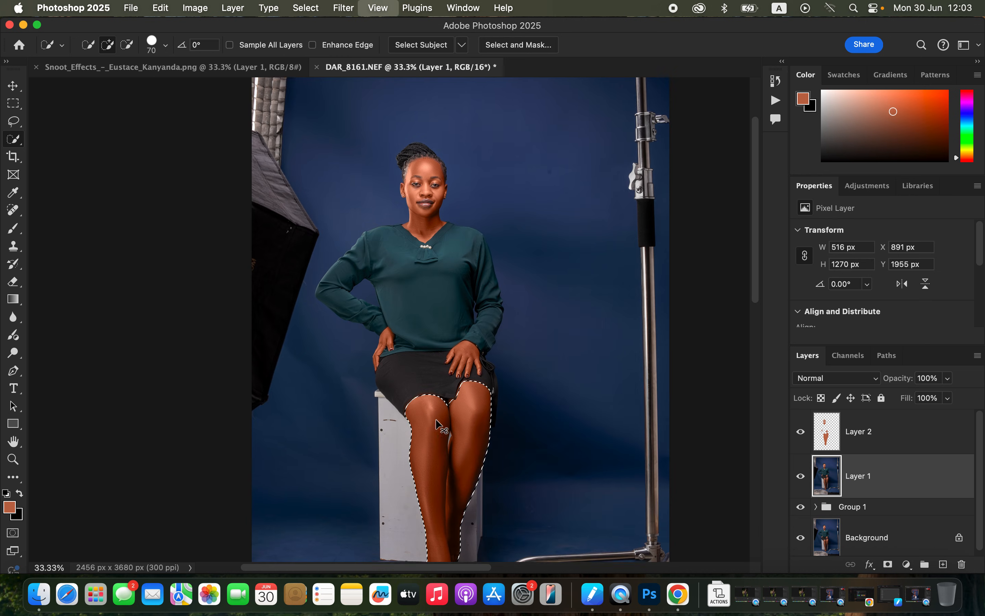
scroll(436, 420, "down", 5)
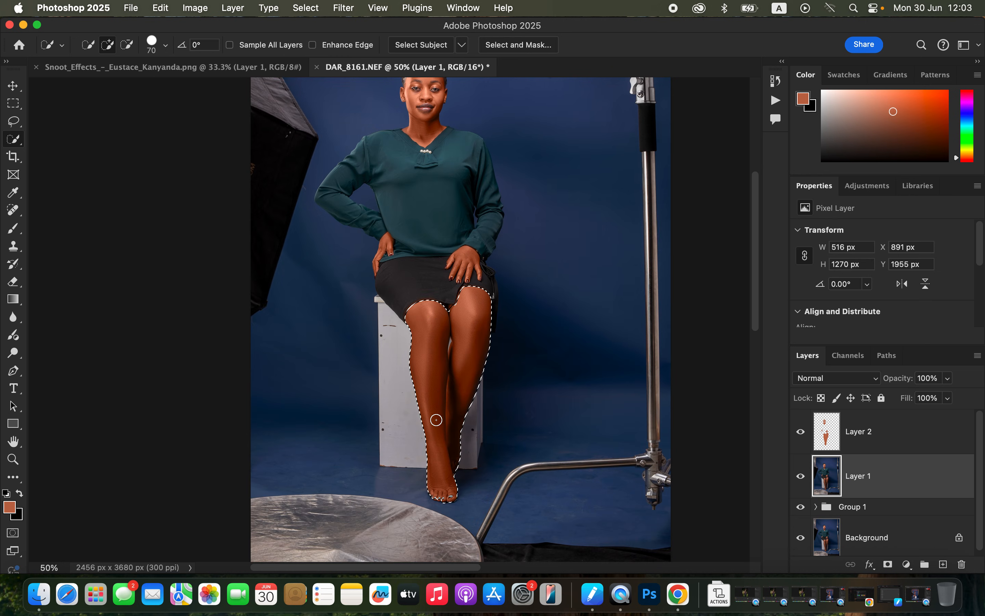
key("super+equal")
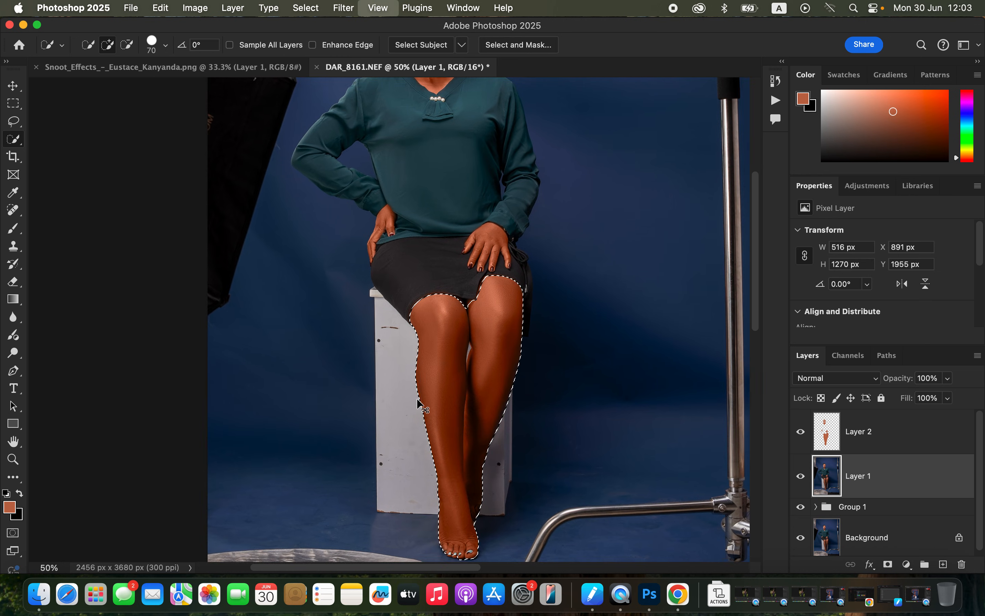
scroll(417, 399, "down", 7)
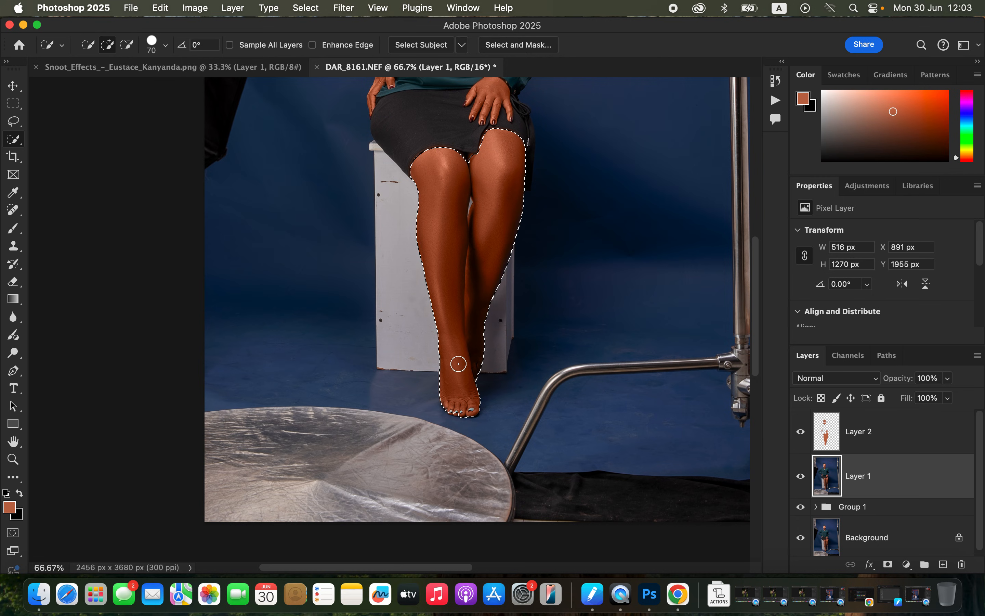
key("bracketleft")
key("bracketleft")
key("bracketleft")
left_click(459, 414)
Step: Add a Brightness/Contrast adjustment masked to the selected legs, with brightness 29 and contrast -16
left_click(906, 565)
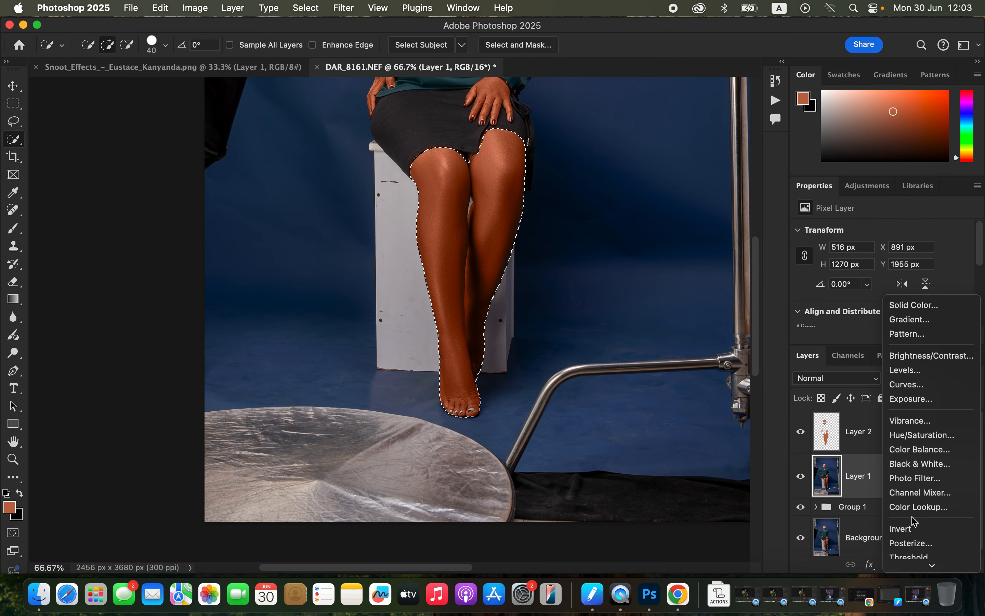
left_click(934, 356)
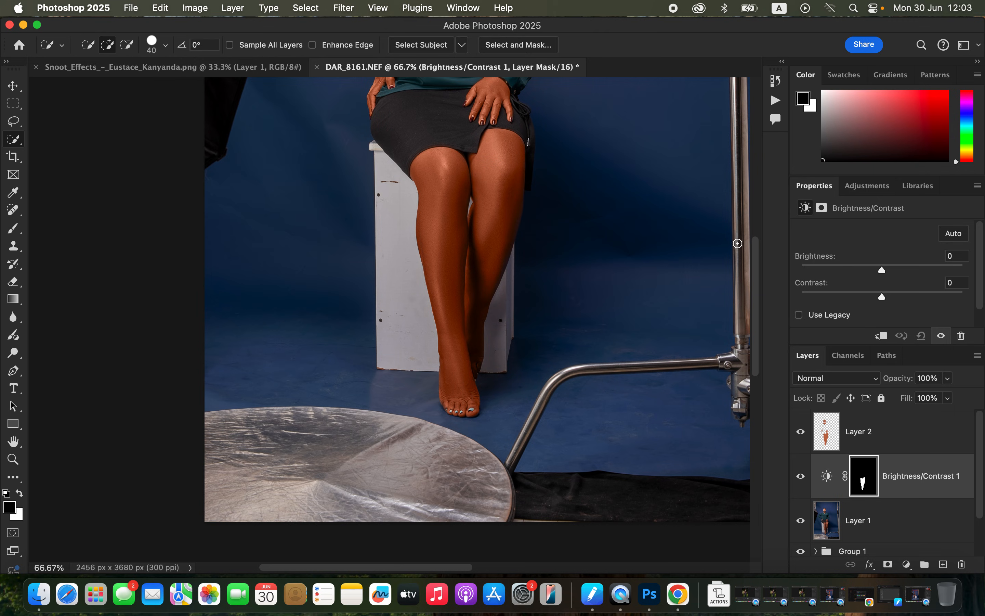
left_click_drag(882, 297, 896, 267)
key("super+minus")
key("super+minus")
key("super+minus")
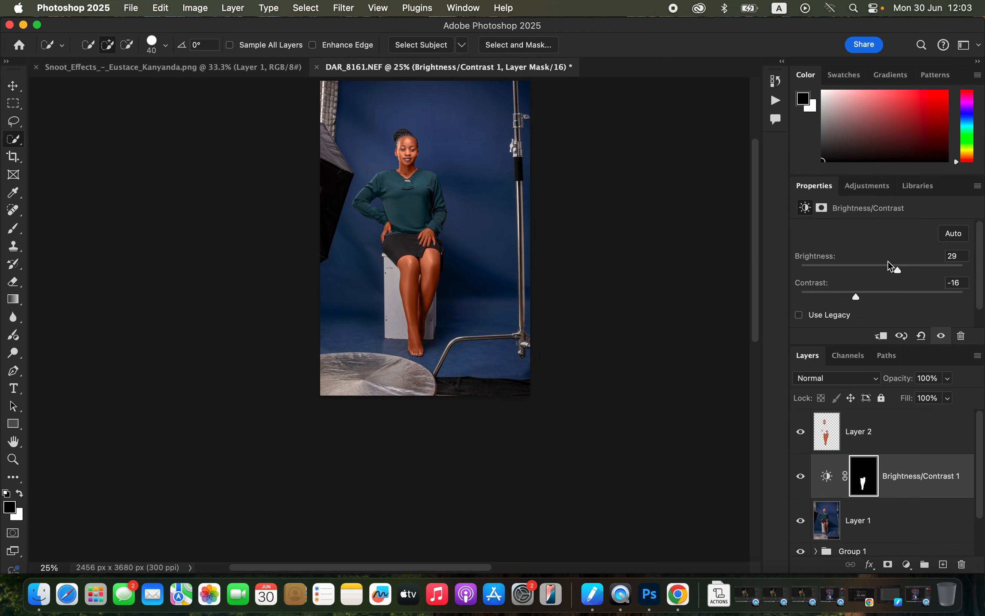
key("super+plus")
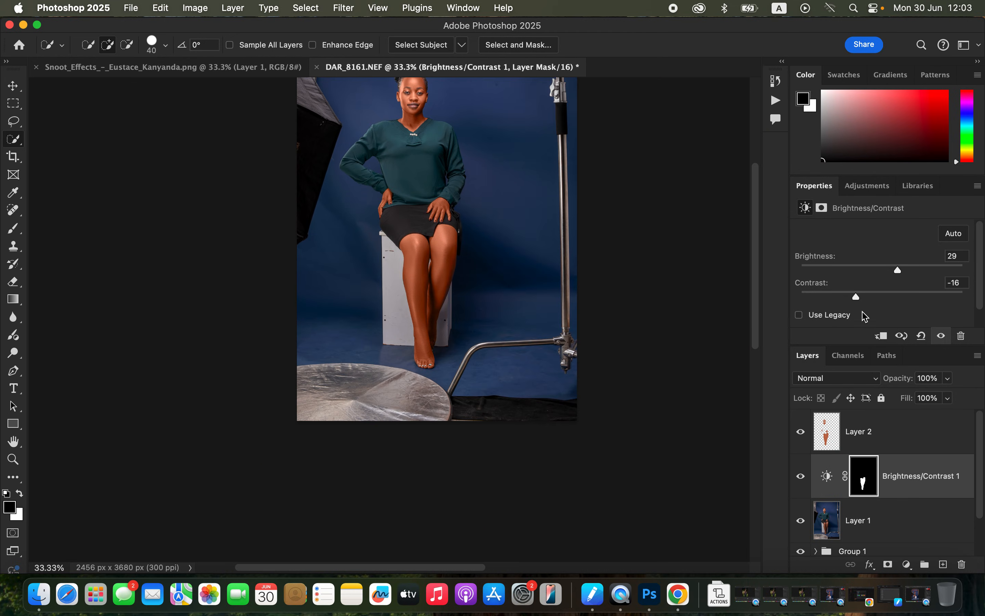
Step: Lower the legs' contrast a little further, fine-tune the brightness, and compare the image with the adjustment off and on
left_click_drag(855, 295, 848, 295)
left_click_drag(899, 271, 899, 271)
left_click(800, 477)
left_click(801, 477)
Step: Select both hands on Layer 1 with the Quick Selection tool
left_click(900, 525)
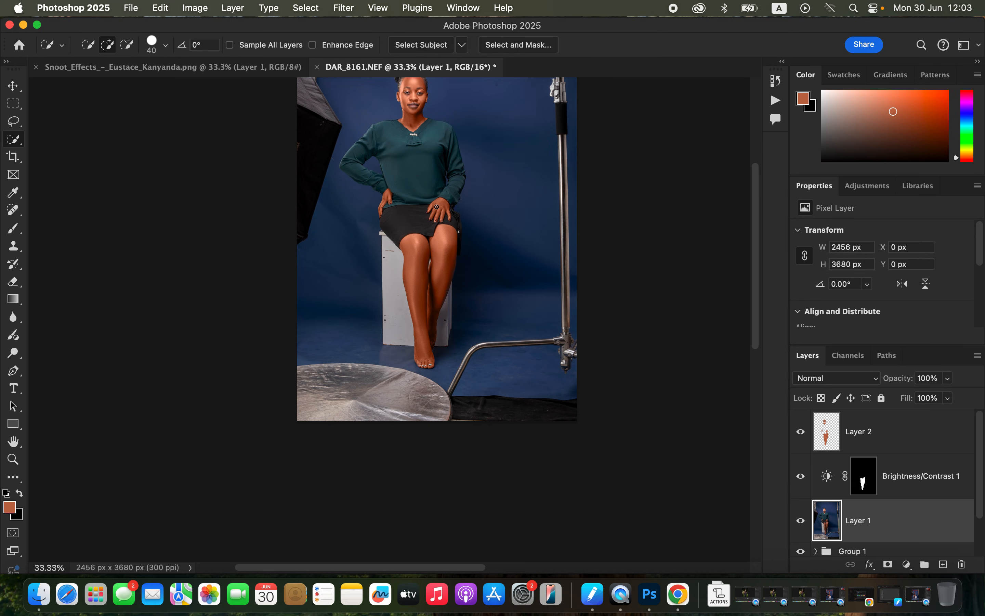
left_click_drag(436, 211, 444, 202)
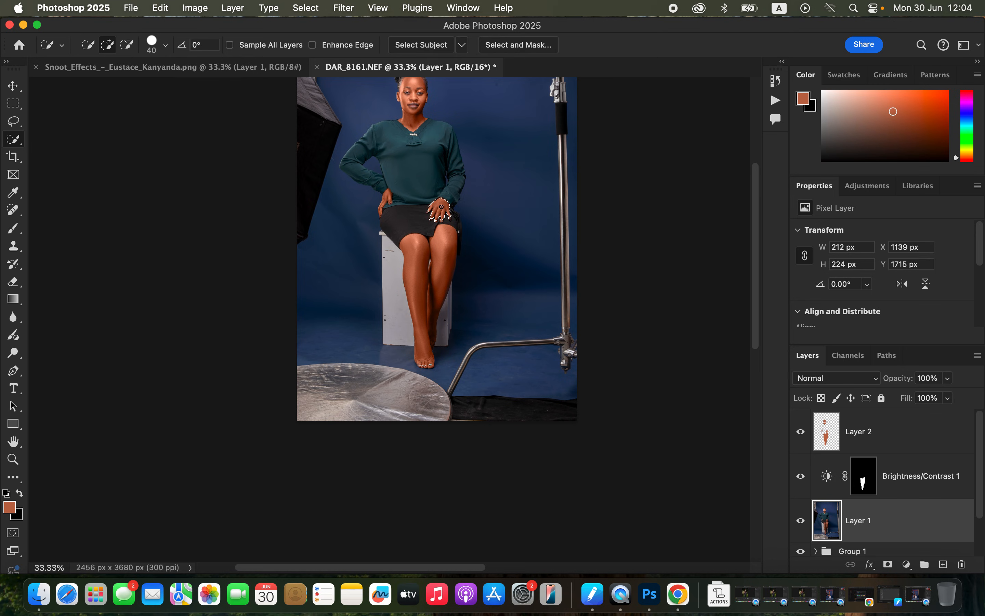
left_click(385, 196)
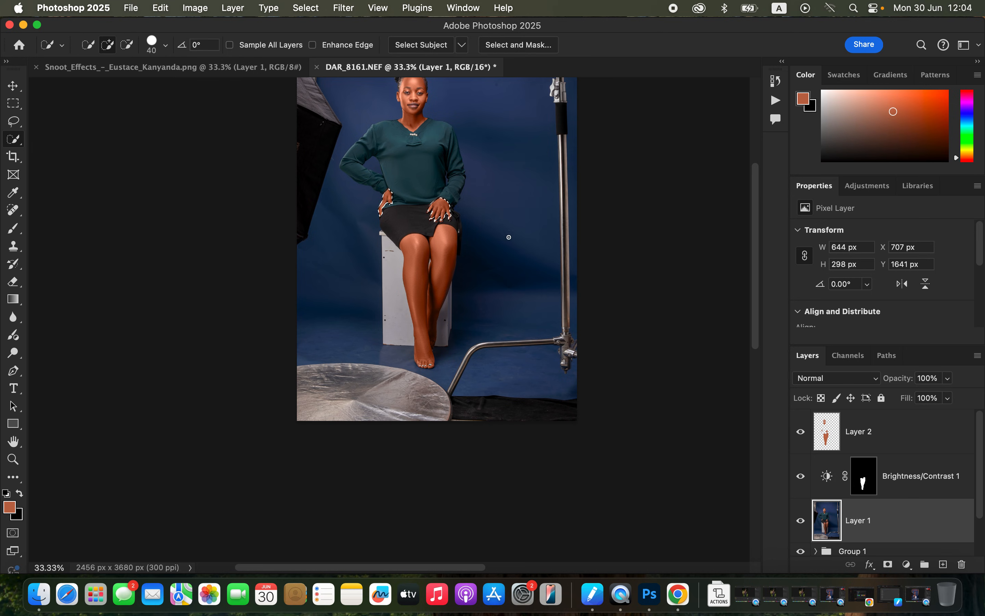
Step: Add a Brightness/Contrast adjustment masked to the hands, with brightness 18 and contrast -9
left_click(907, 568)
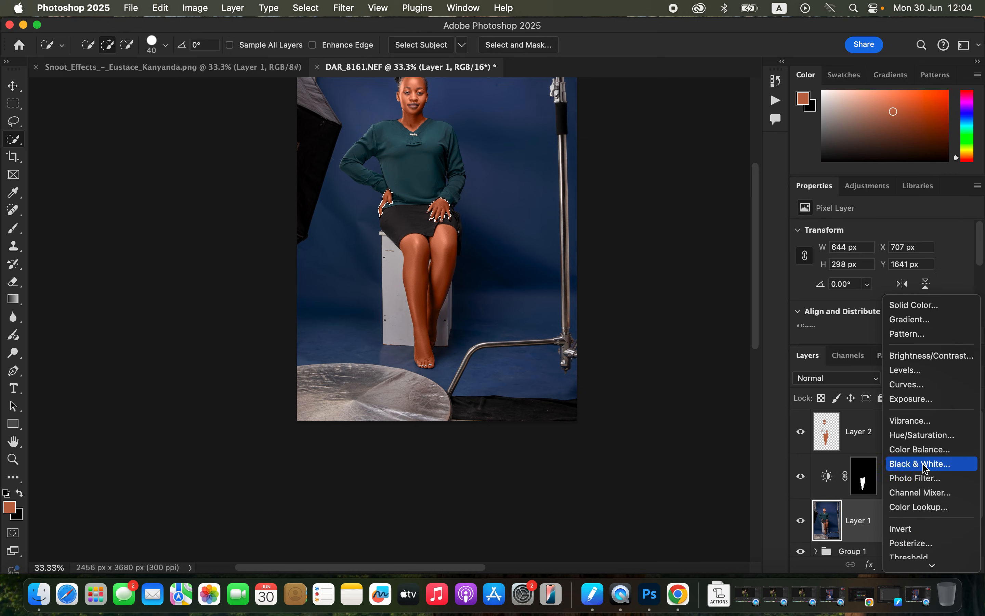
left_click(935, 355)
left_click_drag(876, 294, 890, 270)
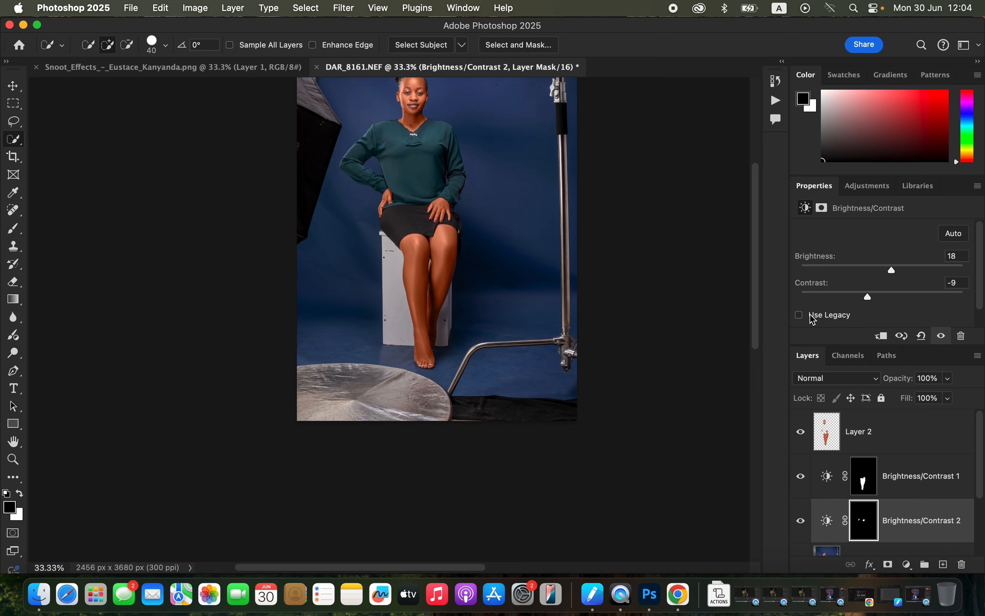
key("super+minus")
key("super+minus")
key("super+plus")
key("super+plus")
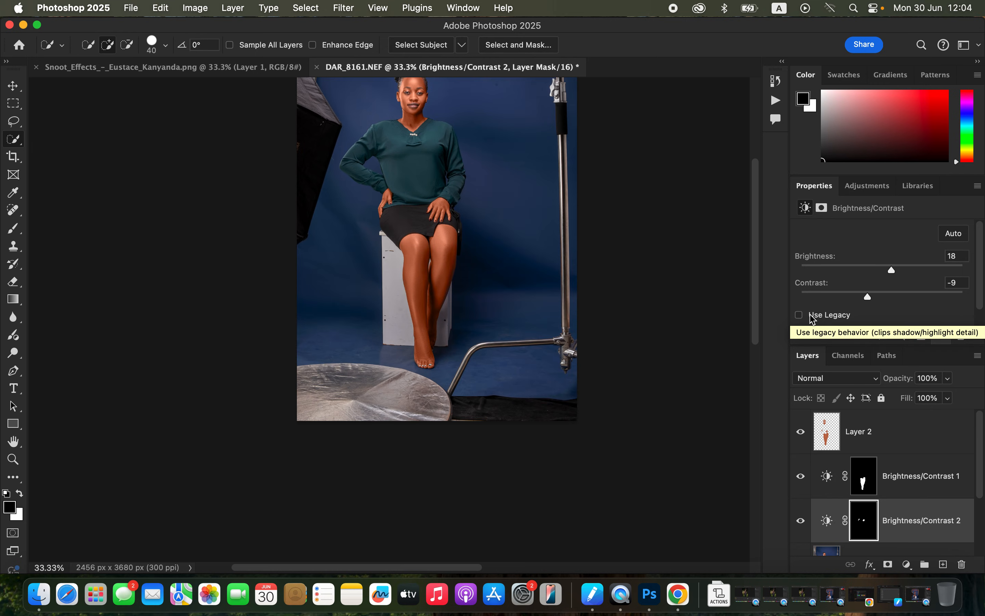
scroll(503, 258, "up", 3)
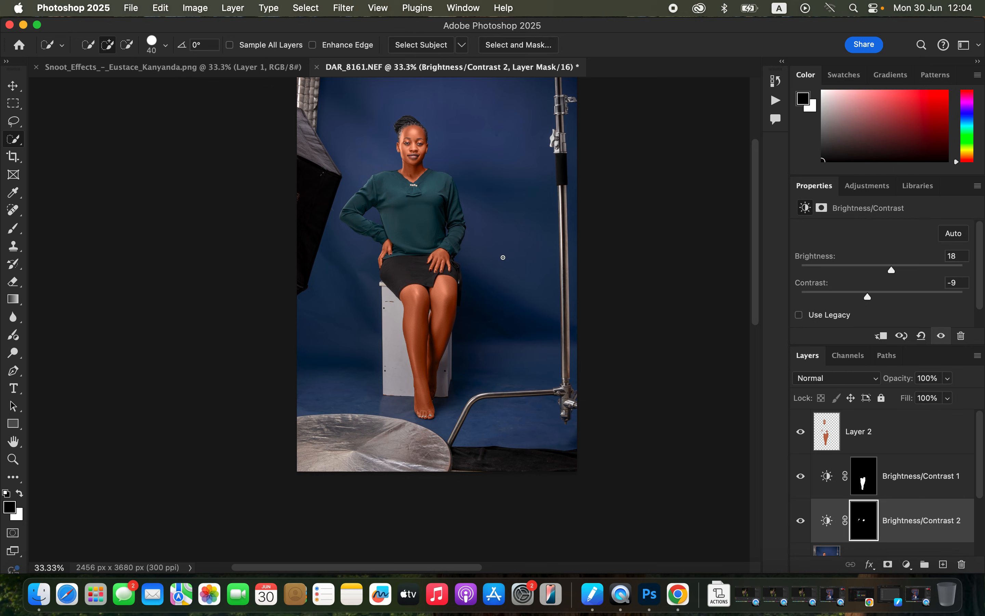
Step: Add a Hue/Saturation adjustment above Layer 2 and lower the lightness of the Reds to about -3
left_click(924, 437)
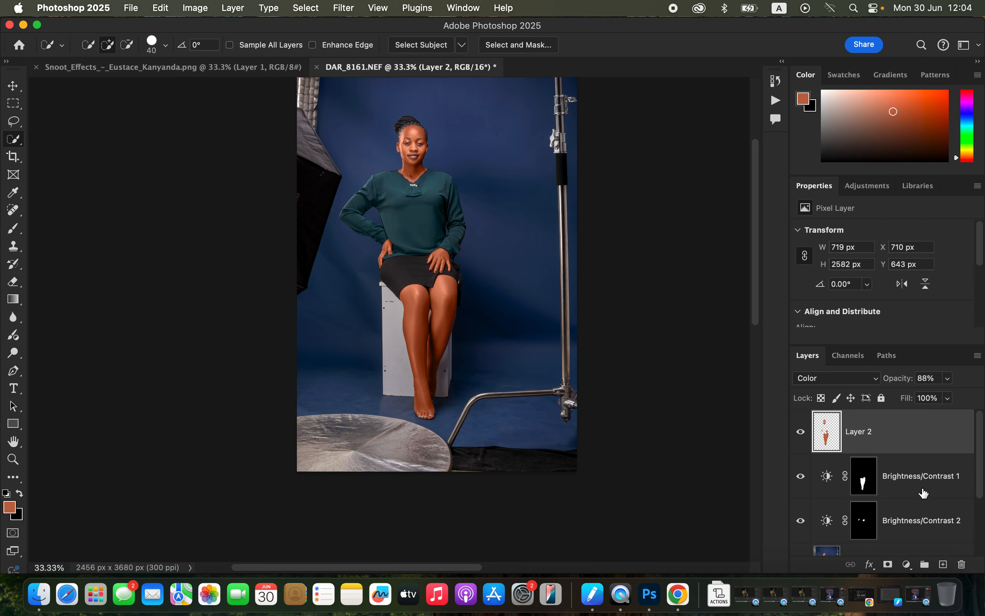
left_click(906, 565)
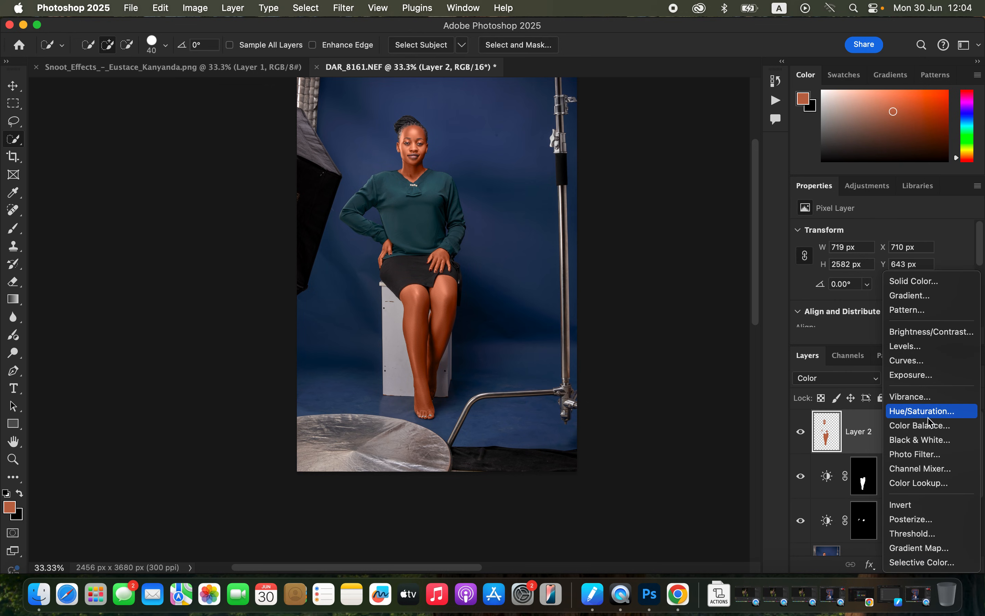
left_click(931, 412)
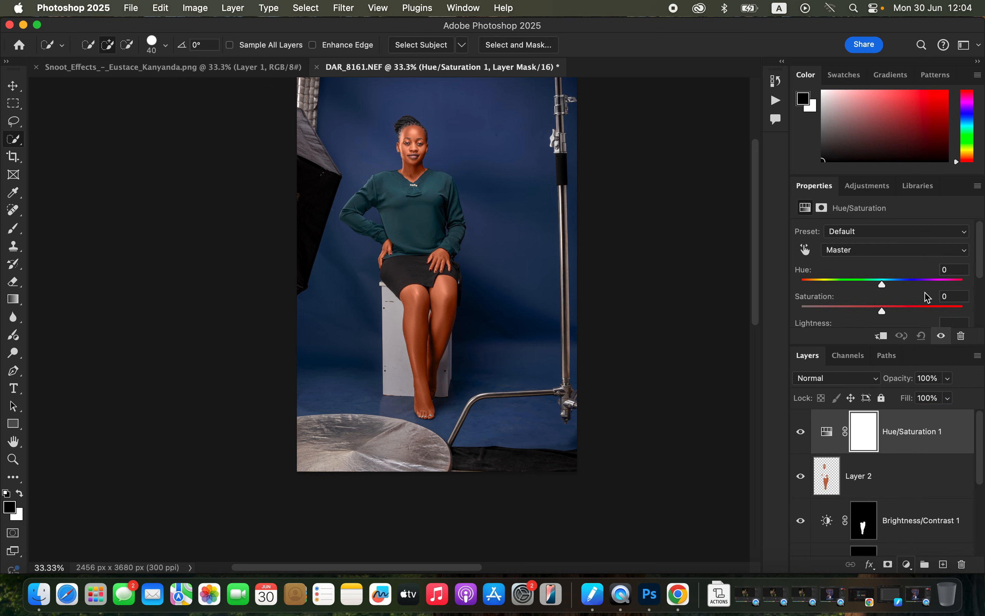
left_click(889, 255)
left_click(886, 264)
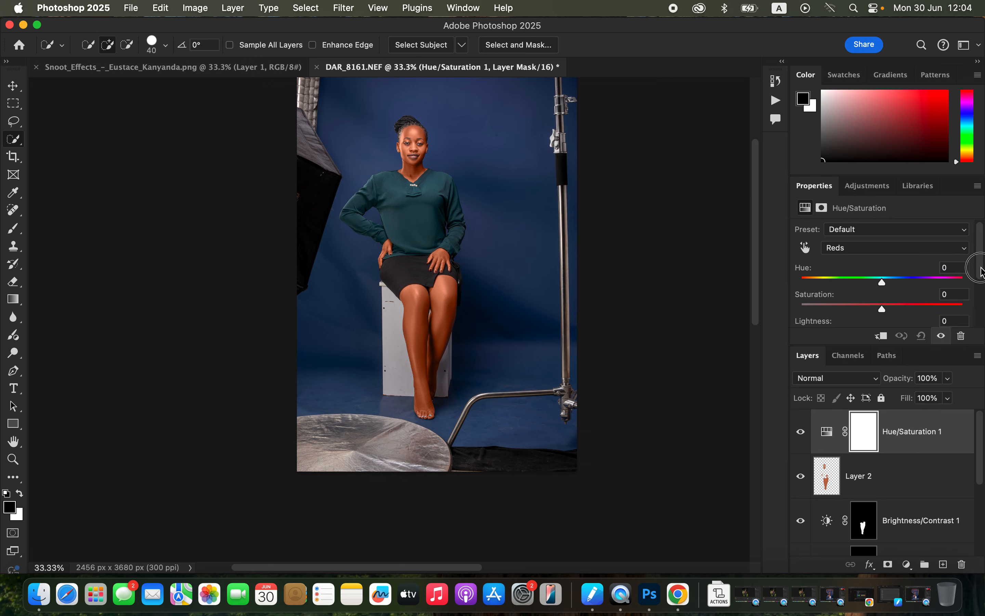
scroll(936, 285, "down", 2)
left_click_drag(882, 301, 879, 302)
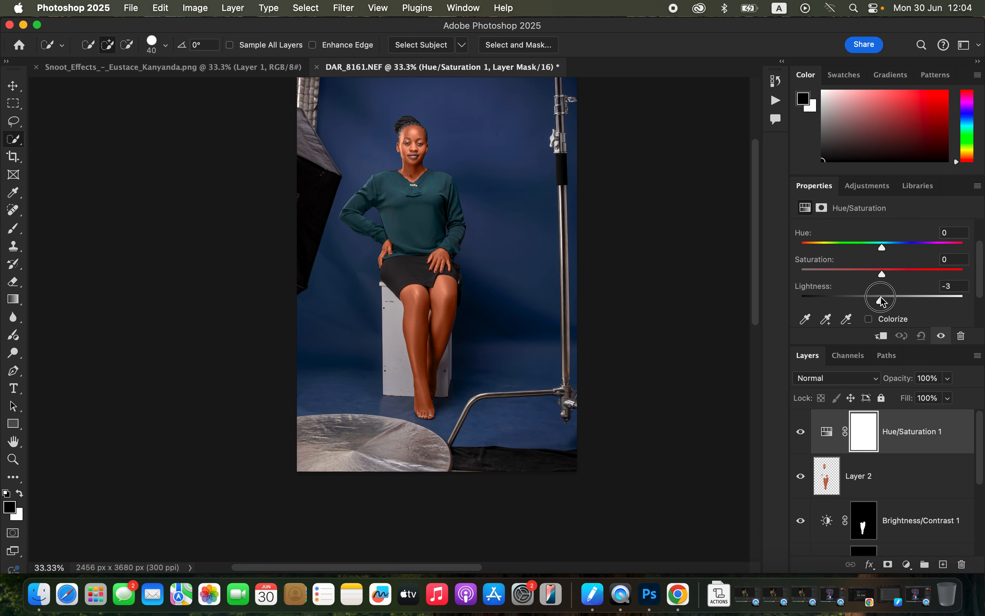
left_click_drag(881, 301, 880, 300)
Step: Stamp all visible layers into a new layer on top and select the subject
key("alt+shift+super+e")
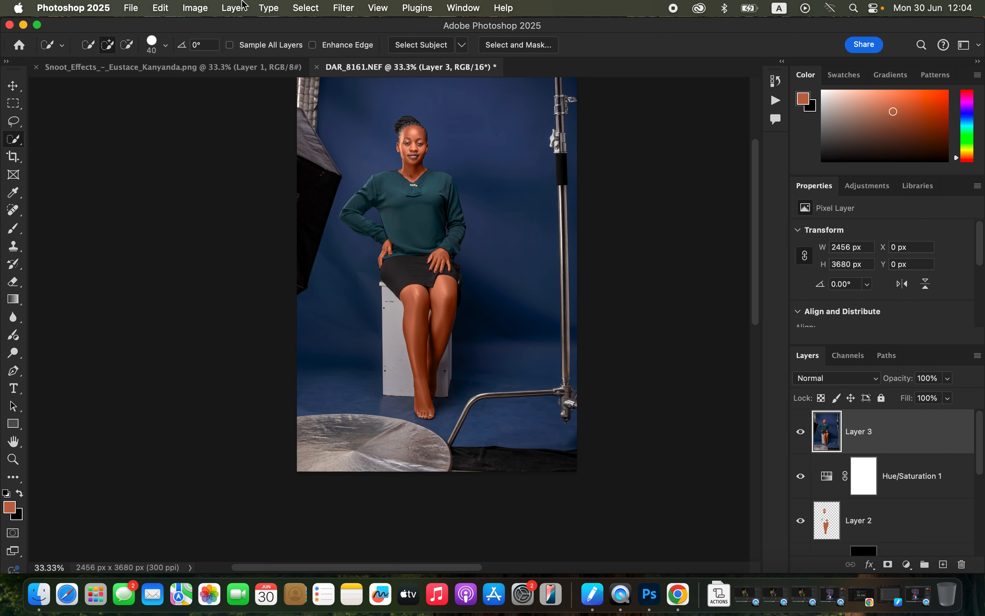
left_click(307, 7)
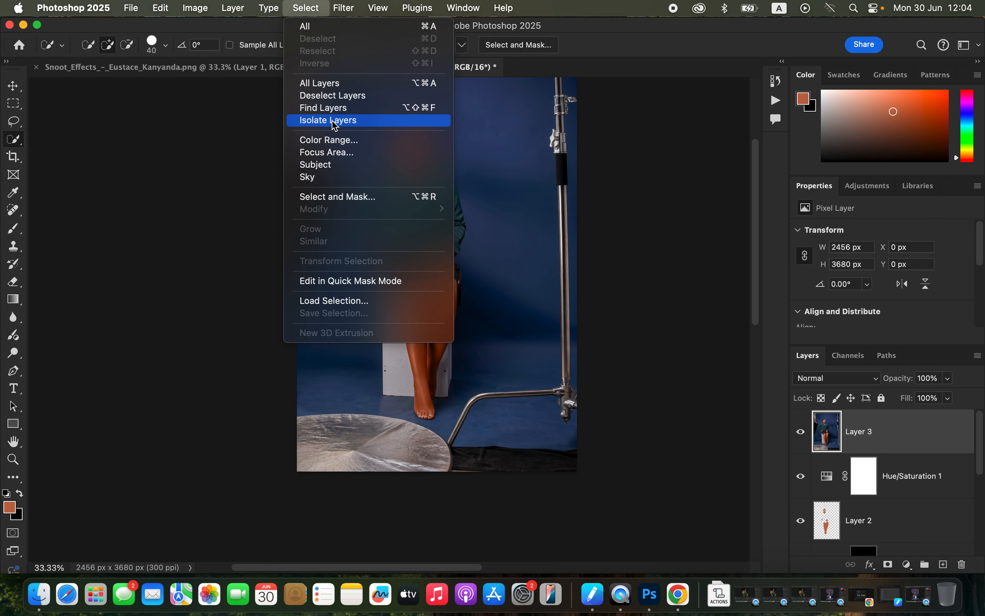
left_click(339, 164)
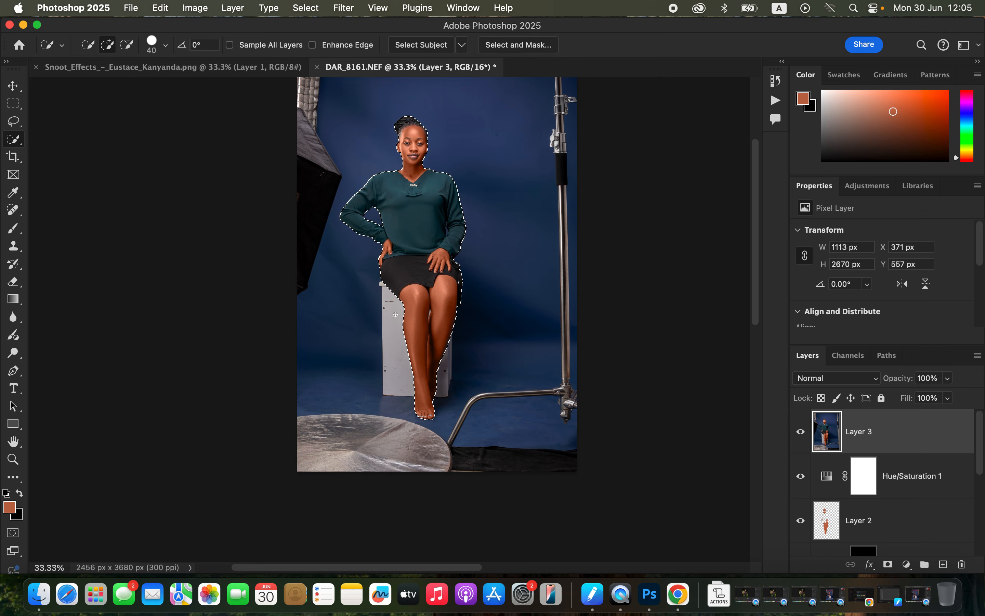
Step: Add the white box under the woman to the selection, then invert the selection to cover the background
left_click(391, 341)
left_click(434, 349)
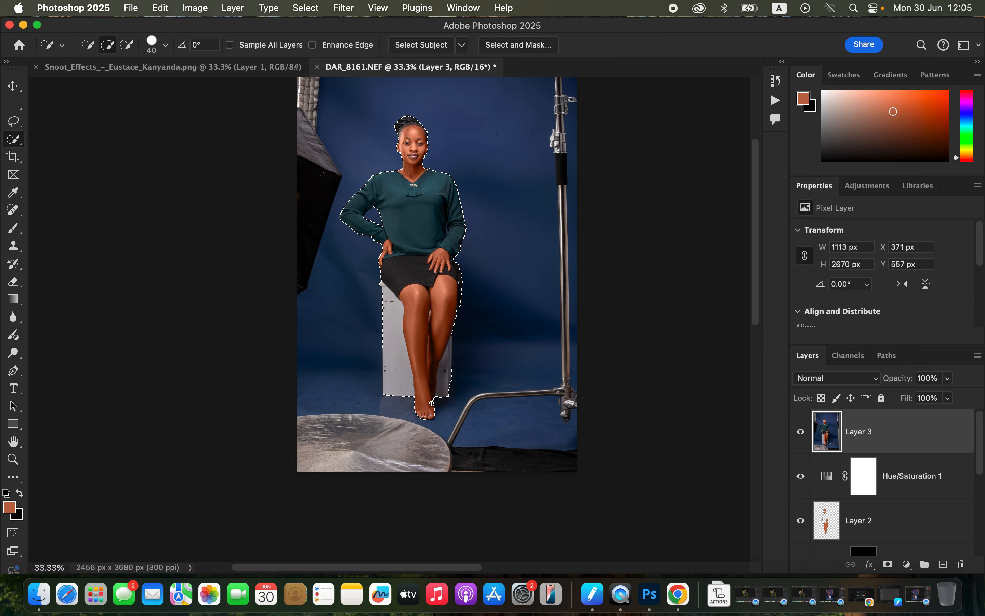
left_click(306, 7)
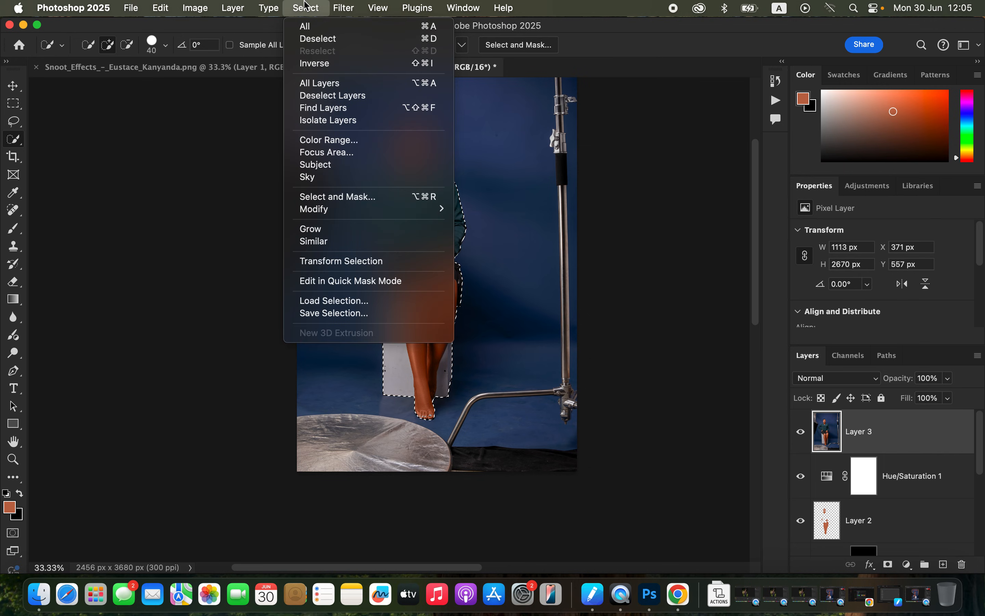
left_click(341, 65)
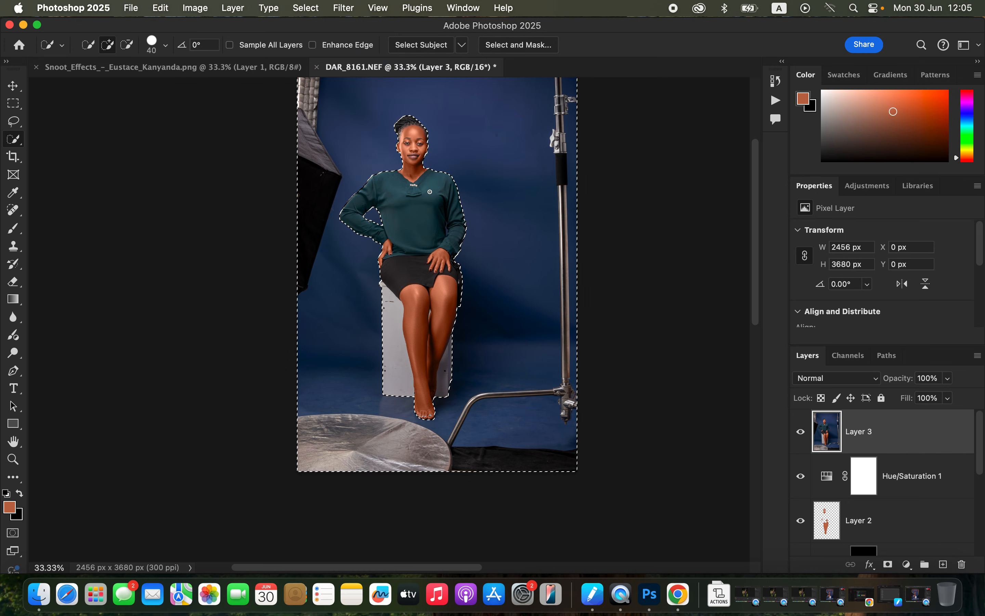
Step: Remove the upright light stand from the backdrop with a 500 px Content-Aware Spot Healing Brush
left_click(13, 210)
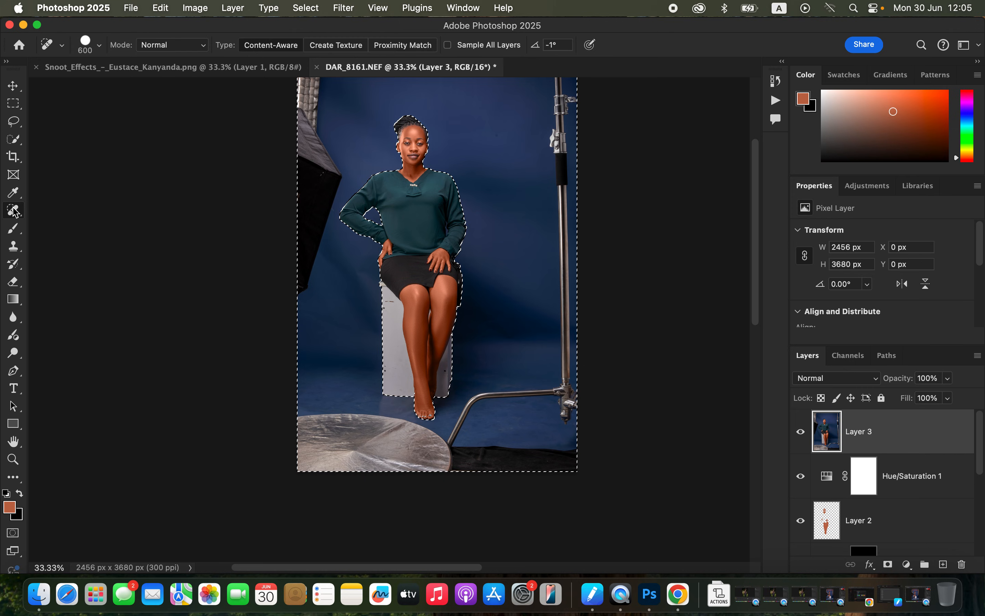
key("bracketleft")
key("bracketleft")
key("bracketleft")
key("bracketleft")
key("bracketleft")
key("bracketleft")
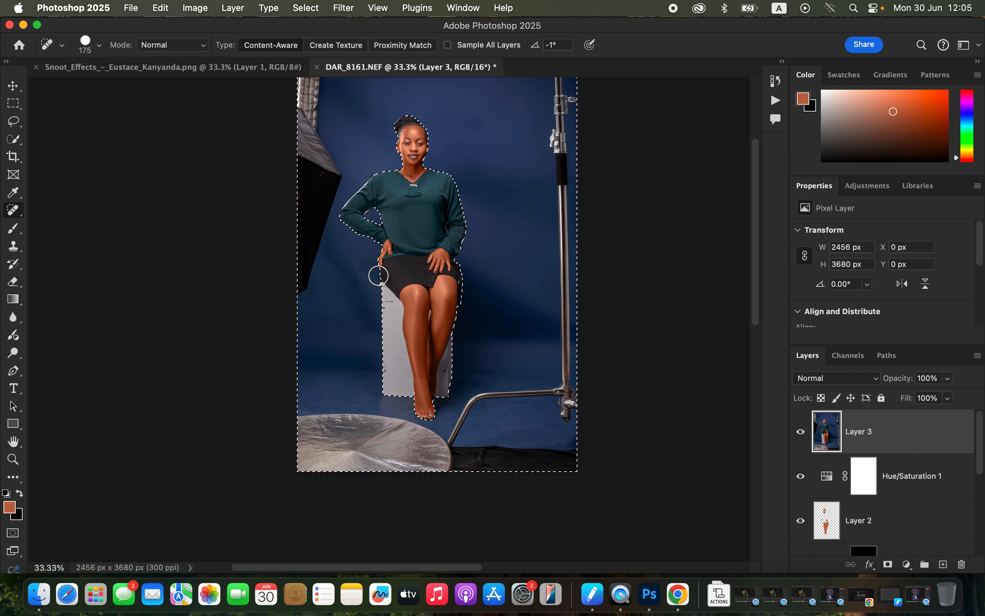
key("bracketright")
key("bracketright")
key("bracketright")
key("bracketright")
key("bracketright")
mouse_move(530, 99)
left_mouse_down()
mouse_move(555, 143)
mouse_move(534, 257)
mouse_move(569, 385)
left_mouse_up()
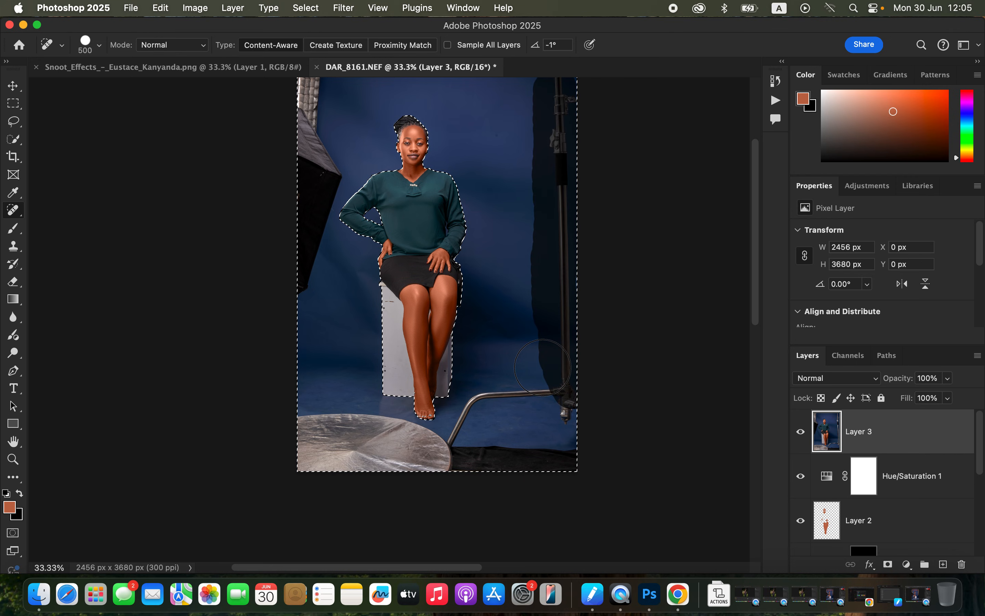
left_click_drag(543, 367, 541, 365)
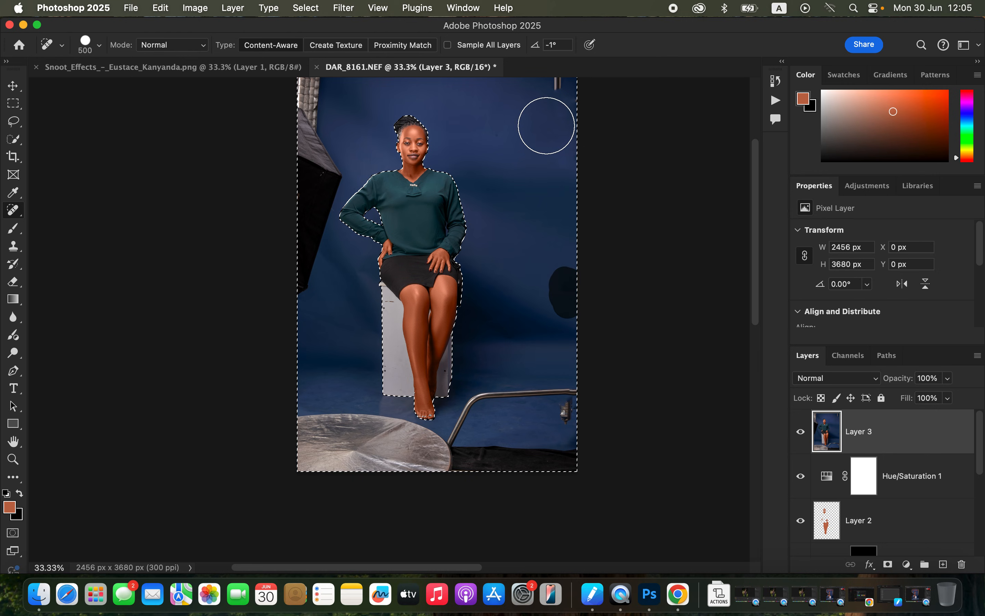
Step: Heal away the metal stand arm and its end piece above the floor with a 200 px brush
key("bracketleft")
key("bracketleft")
key("bracketleft")
key("bracketleft")
mouse_move(570, 405)
left_mouse_down()
mouse_move(481, 403)
mouse_move(449, 447)
mouse_move(486, 408)
mouse_move(474, 406)
mouse_move(485, 393)
mouse_move(558, 415)
mouse_move(492, 396)
mouse_move(458, 420)
left_mouse_up()
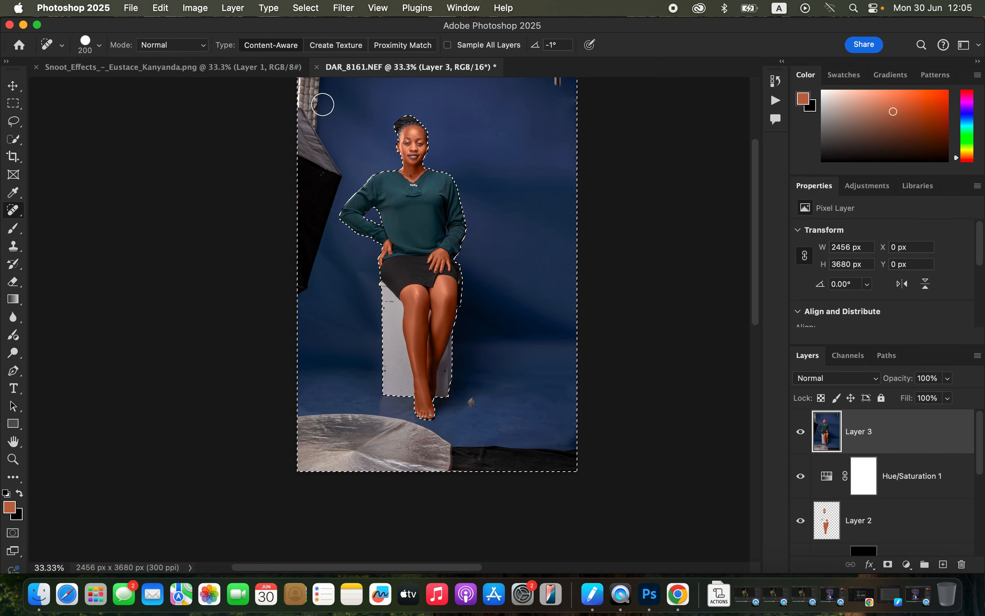
Step: Heal away the softbox and the curtain-like strip along the photo's left edge, finishing with a 500 px brush
mouse_move(324, 100)
left_mouse_down()
mouse_move(334, 169)
mouse_move(307, 230)
mouse_move(302, 173)
mouse_move(298, 226)
mouse_move(315, 194)
mouse_move(324, 216)
mouse_move(315, 260)
left_mouse_up()
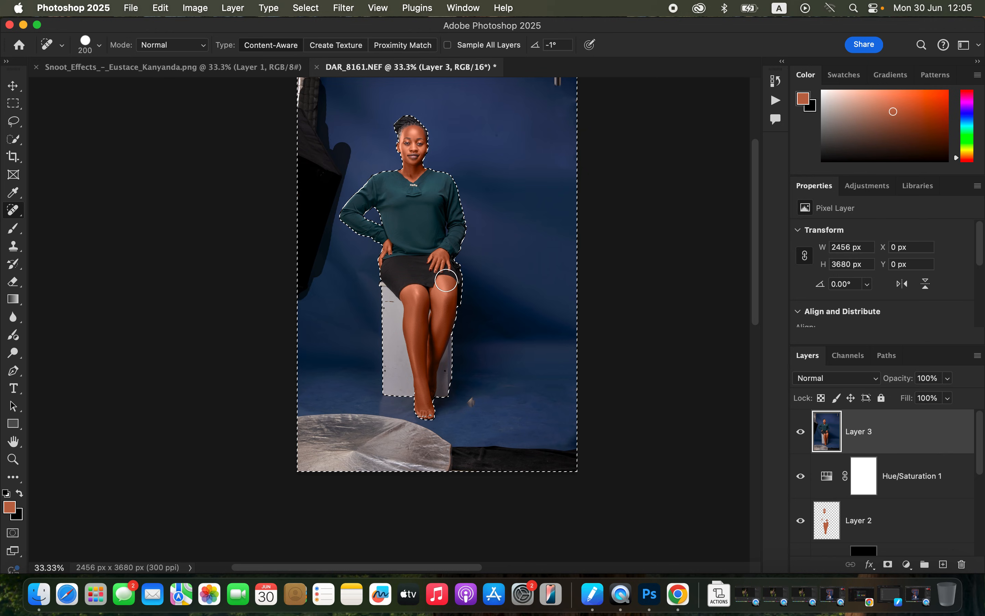
left_click_drag(459, 324, 486, 402)
mouse_move(579, 143)
left_mouse_down()
mouse_move(595, 174)
mouse_move(599, 166)
mouse_move(594, 191)
left_mouse_up()
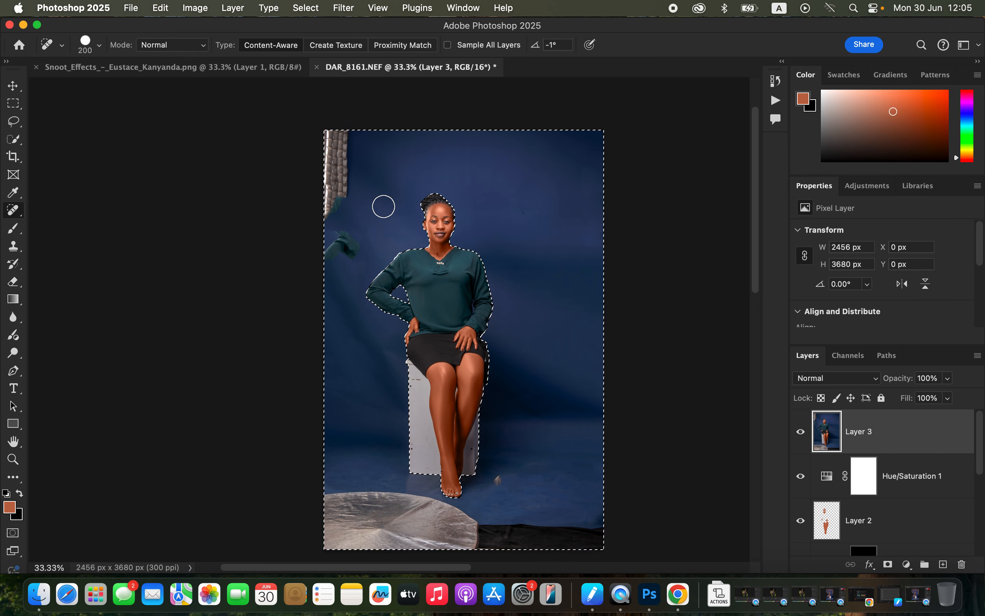
key("bracketright")
key("bracketright")
key("bracketright")
key("bracketright")
mouse_move(338, 179)
left_mouse_down()
mouse_move(339, 147)
mouse_move(338, 259)
mouse_move(331, 179)
left_mouse_up()
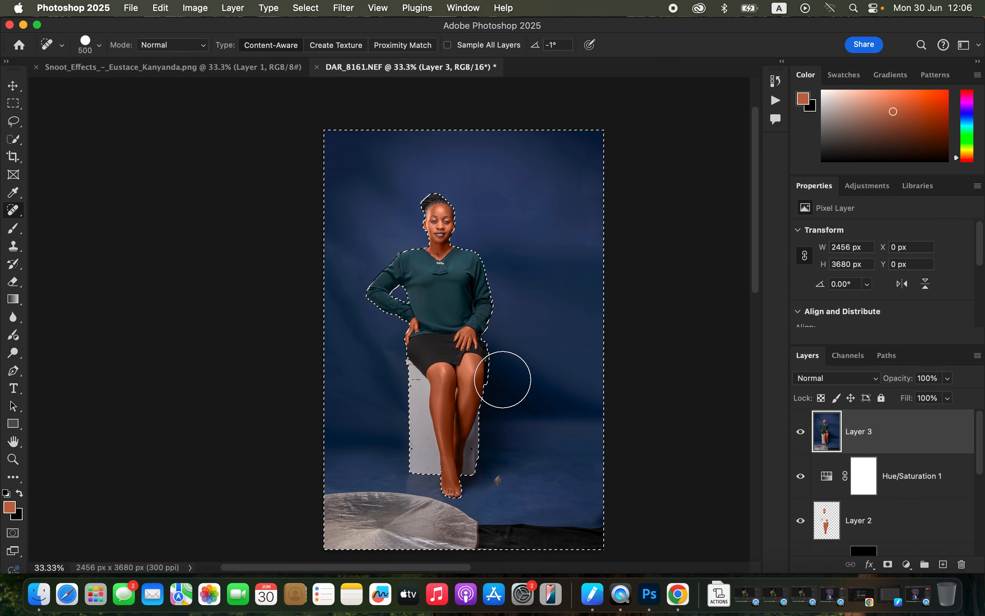
Step: Heal the small leftover spot beside the feet and the black cloth along the floor's lower right
left_click(502, 471)
left_click(497, 483)
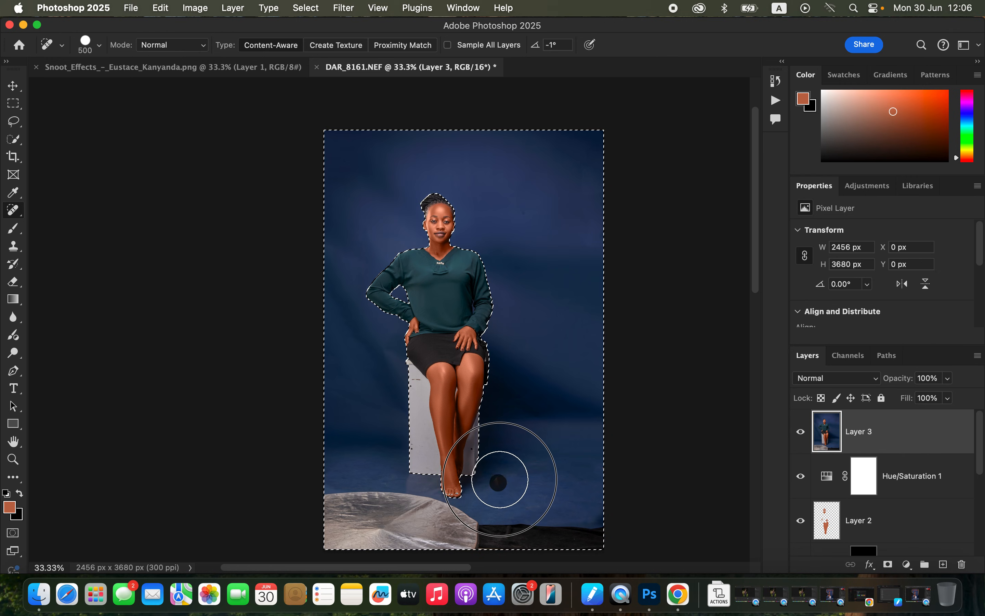
scroll(534, 417, "down", 3)
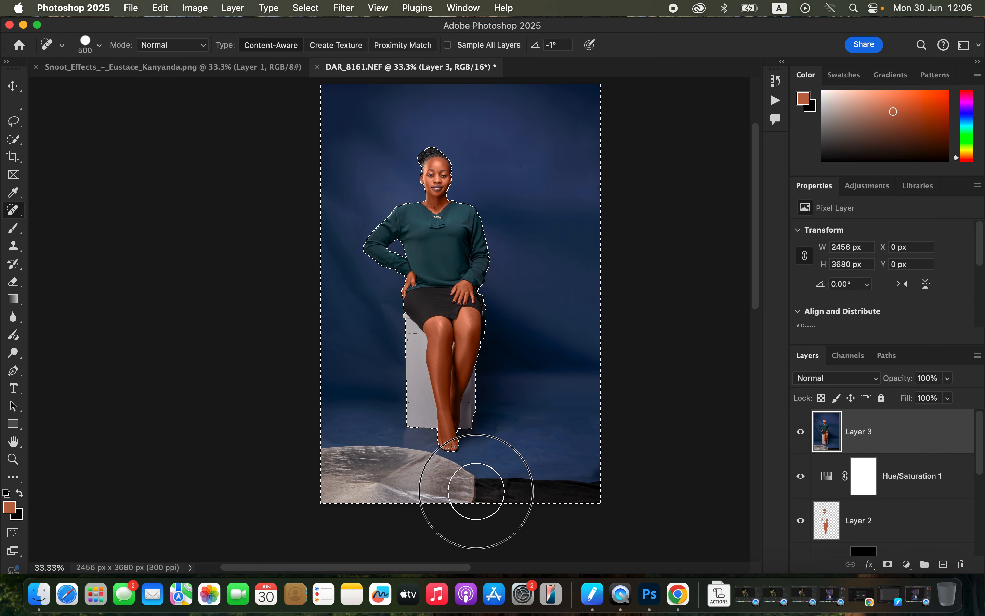
left_click_drag(475, 491, 634, 472)
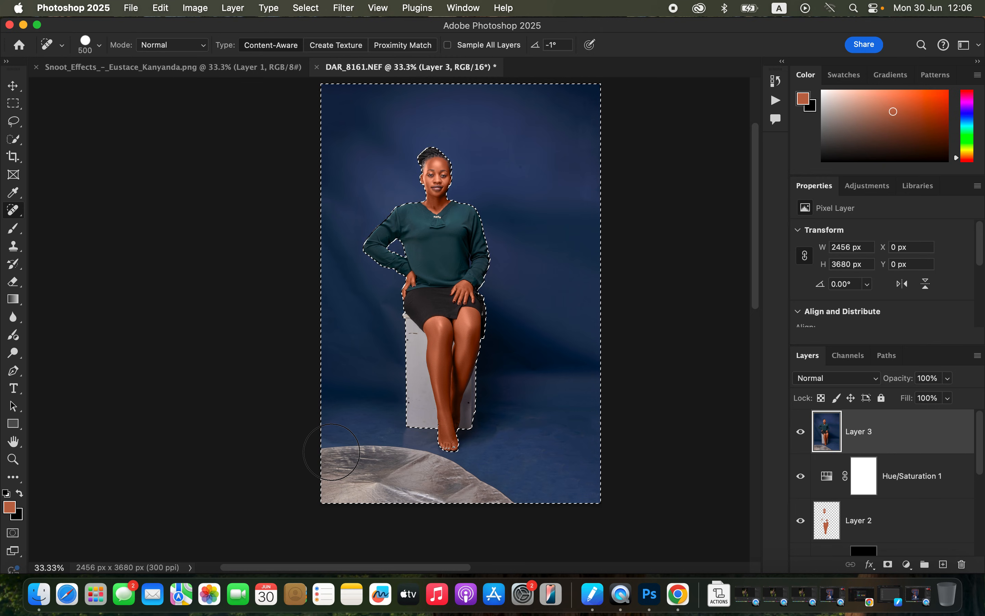
Step: Paint out the left part of the silver reflector on the floor with the Spot Healing Brush
mouse_move(346, 452)
left_mouse_down()
mouse_move(318, 481)
mouse_move(374, 491)
mouse_move(365, 479)
mouse_move(376, 492)
mouse_move(352, 446)
mouse_move(333, 498)
mouse_move(364, 479)
left_mouse_up()
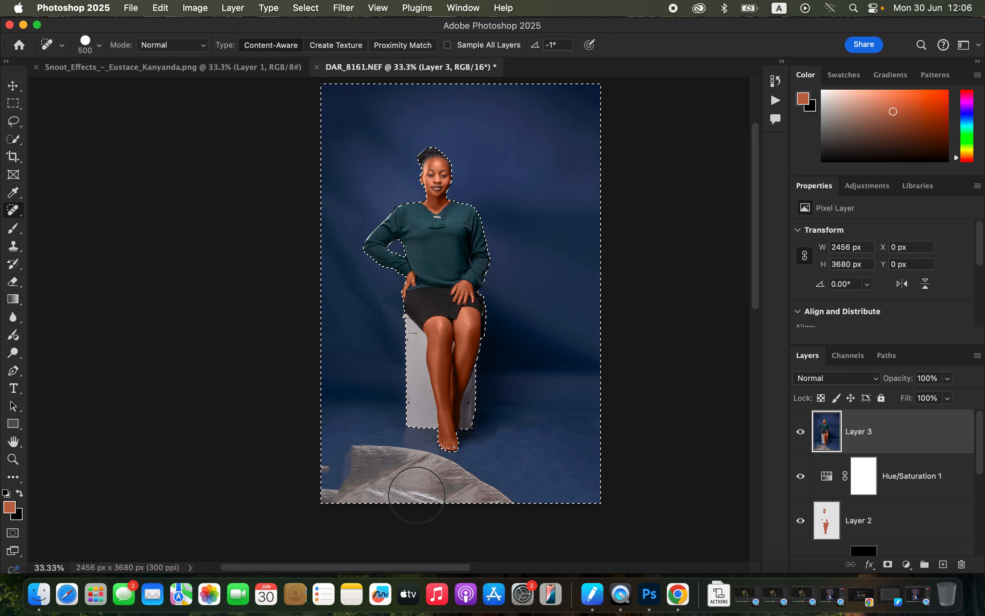
mouse_move(357, 459)
left_mouse_down()
mouse_move(429, 477)
mouse_move(310, 492)
mouse_move(456, 499)
mouse_move(431, 500)
left_mouse_up()
left_click(345, 477)
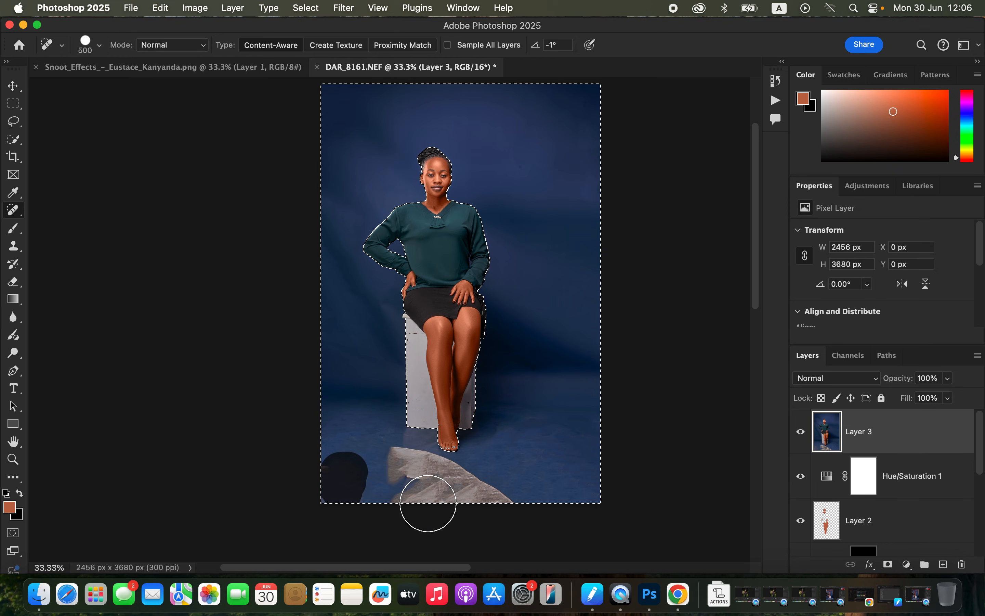
Step: Remove the rest of the reflector and the healing artifacts below the feet with a 250 px Spot Healing Brush
key("bracketleft")
key("bracketleft")
key("bracketleft")
key("bracketleft")
key("bracketleft")
mouse_move(505, 495)
left_mouse_down()
mouse_move(456, 476)
mouse_move(484, 498)
left_mouse_up()
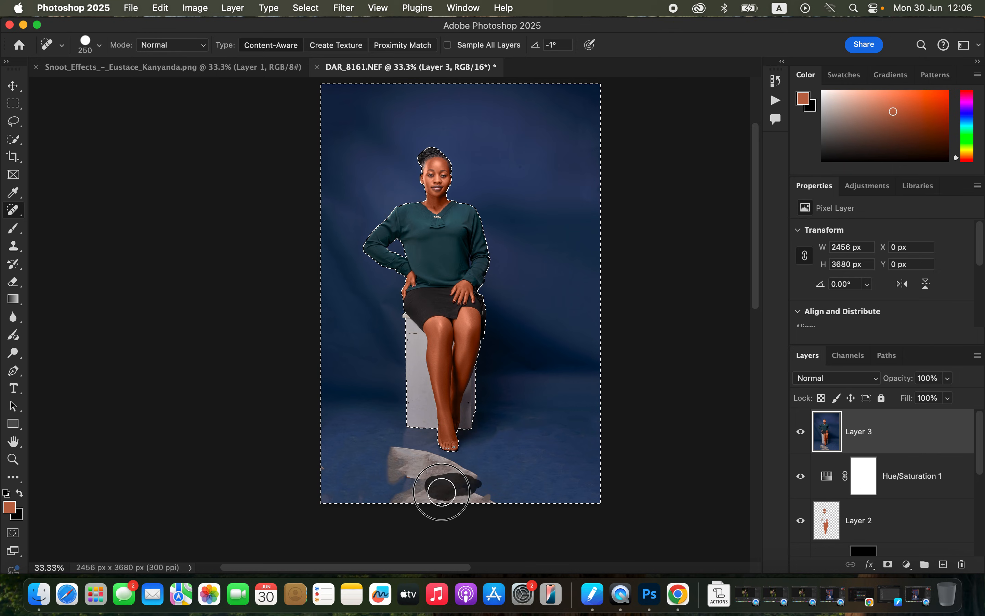
mouse_move(465, 476)
left_mouse_down()
mouse_move(397, 460)
mouse_move(418, 457)
left_mouse_up()
mouse_move(477, 478)
left_mouse_down()
mouse_move(433, 463)
mouse_move(404, 487)
left_mouse_up()
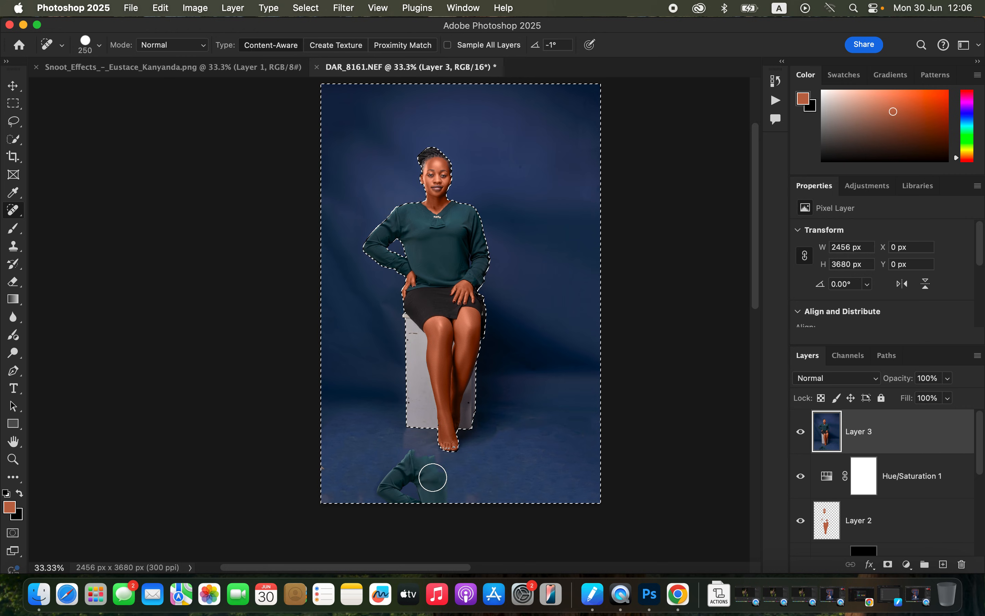
left_click_drag(419, 468, 448, 483)
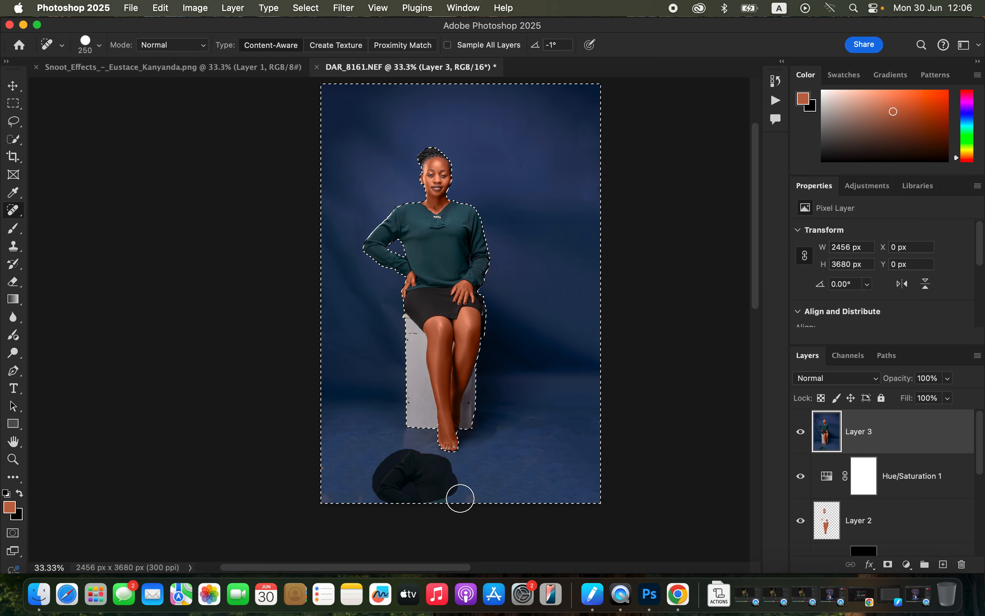
left_click_drag(424, 496, 444, 496)
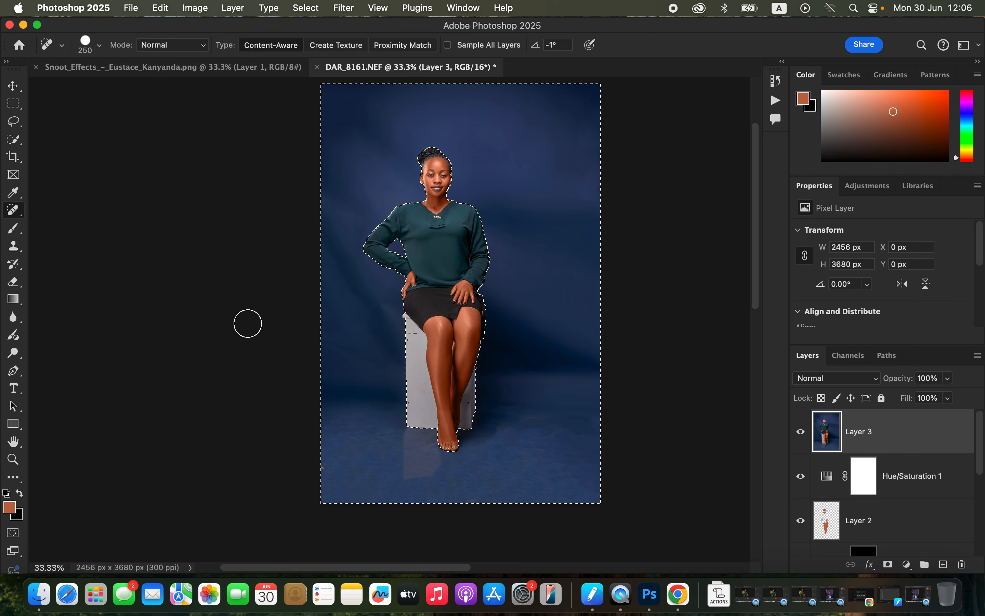
Step: Set up the Brush tool with a 250 px soft round tip and 64% flow
left_click(13, 229)
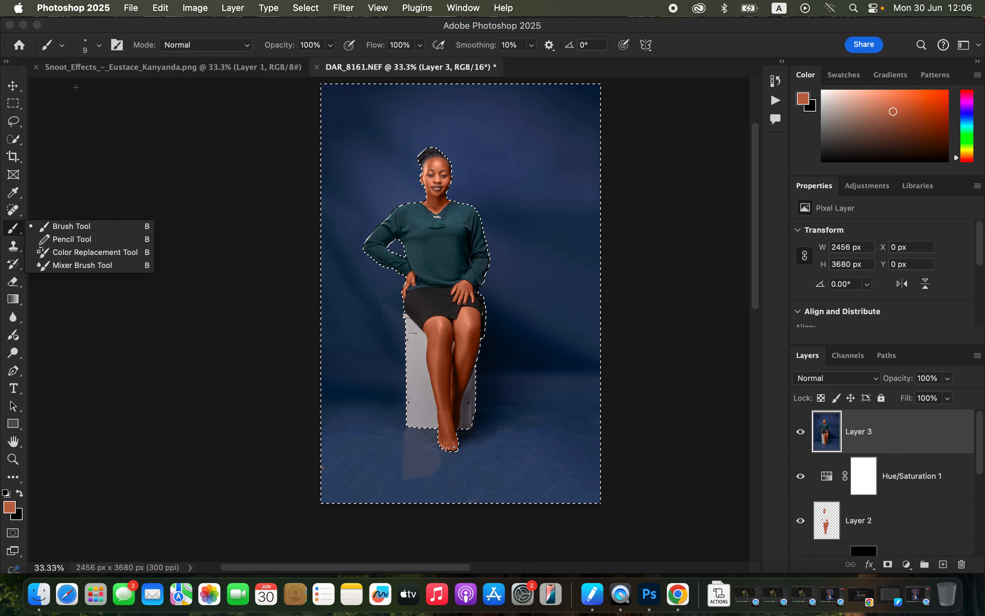
left_click(99, 45)
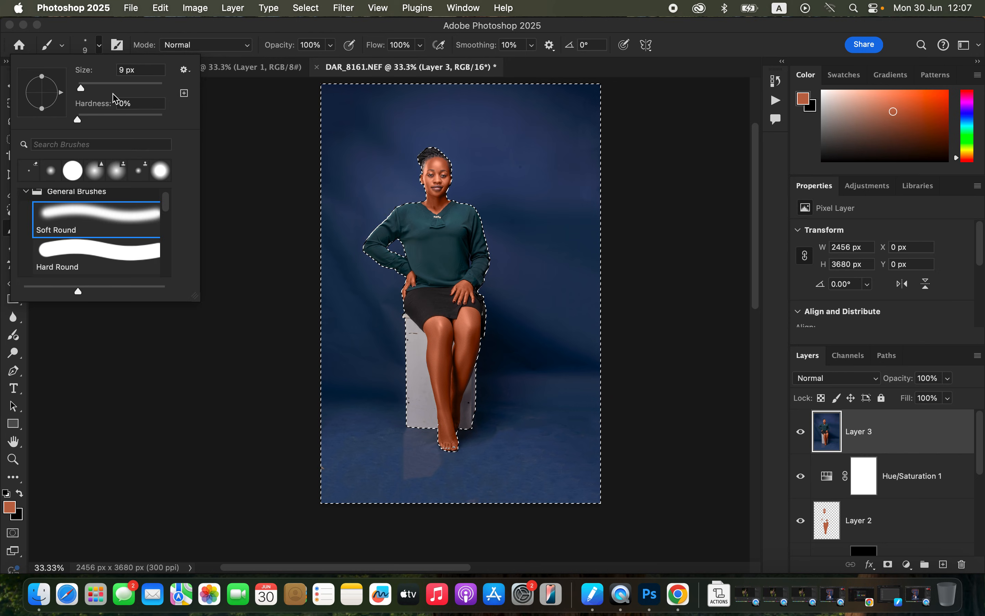
left_click(193, 34)
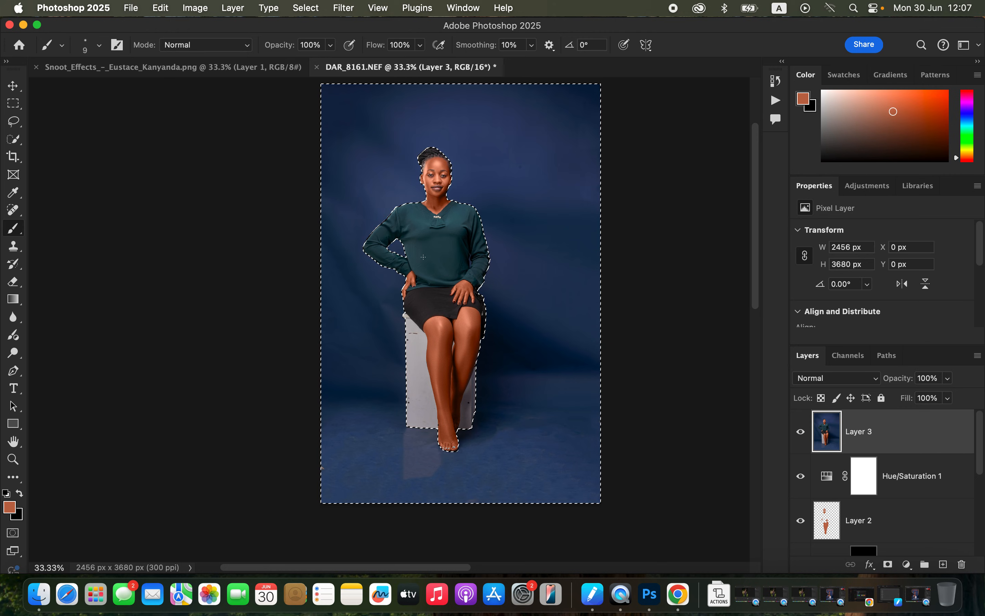
key("bracketright")
key("bracketright")
key("bracketright")
key("bracketright")
key("bracketright")
key("bracketright")
key("bracketright")
key("bracketright")
key("bracketright")
key("bracketright")
key("bracketright")
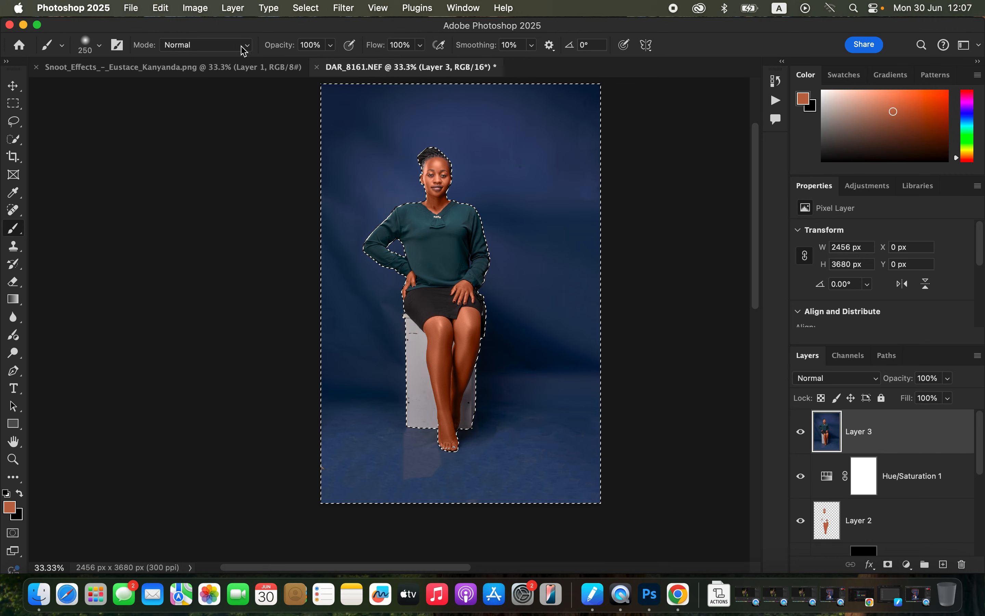
left_click_drag(413, 64, 399, 63)
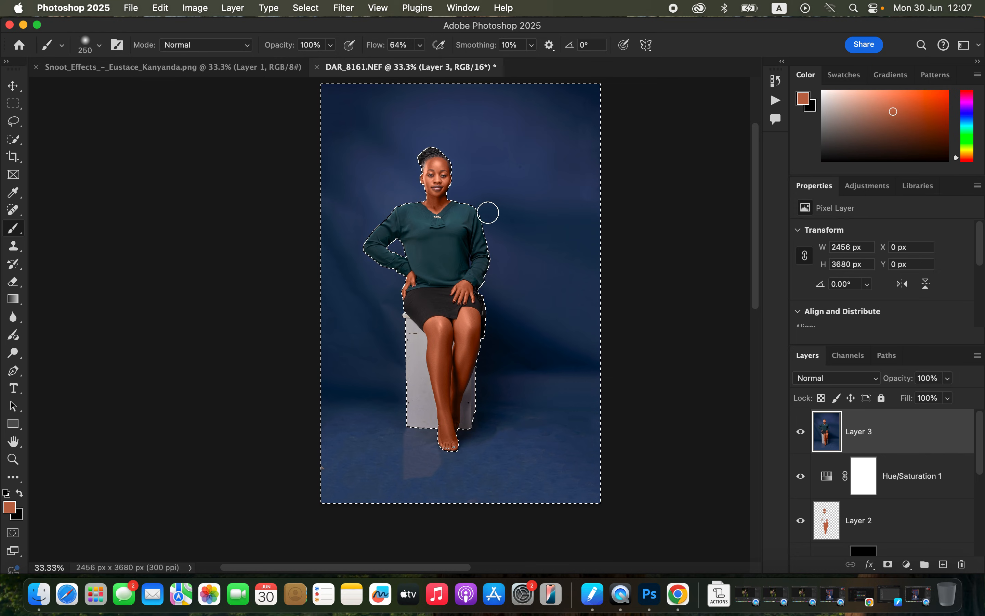
Step: Even out the backdrop to the right of the woman by painting with blues sampled nearby, using a 700 px soft brush
left_click(477, 180, "alt")
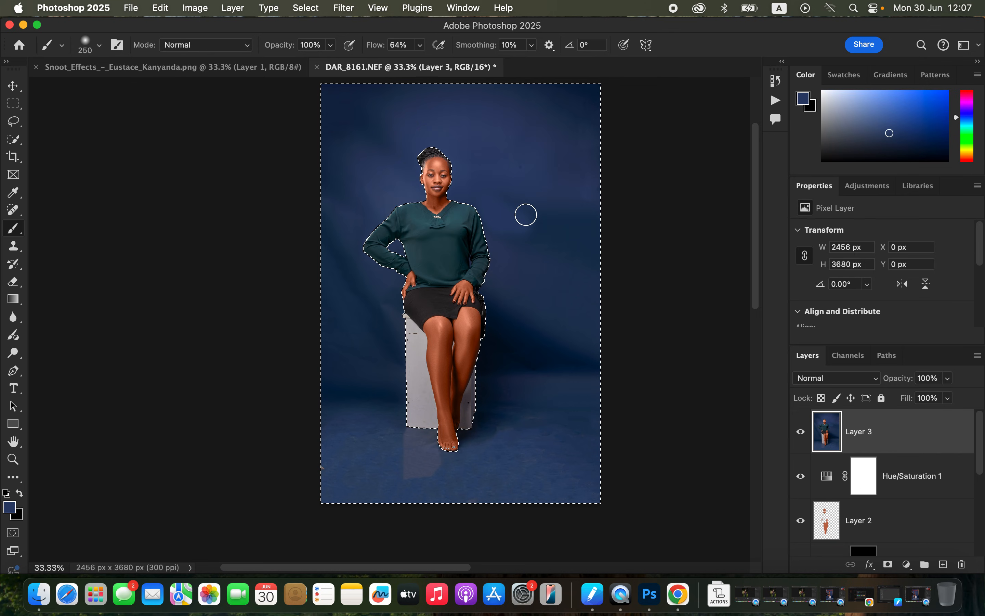
key("bracketright")
key("bracketright")
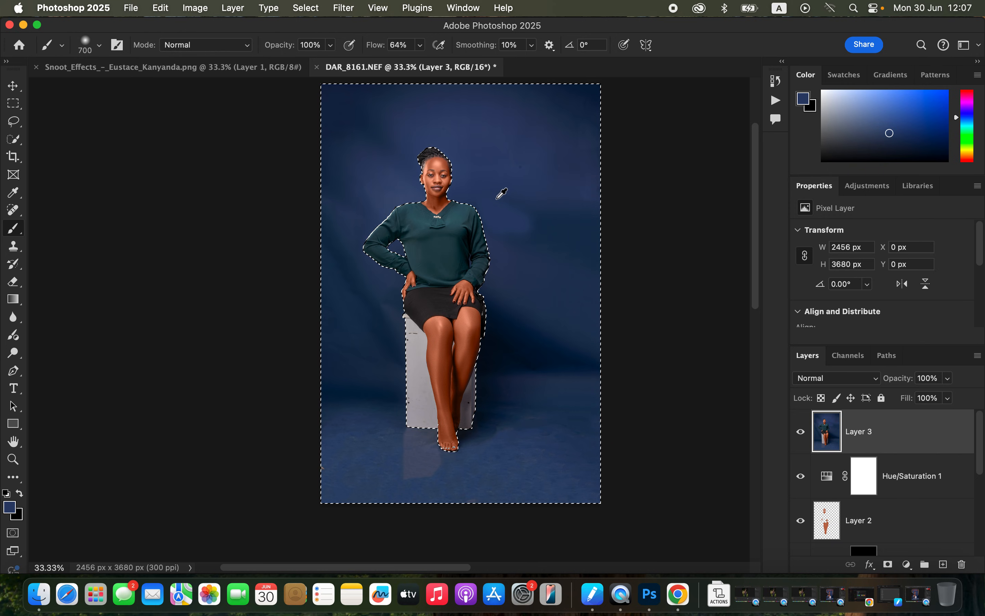
left_click(490, 186, "alt")
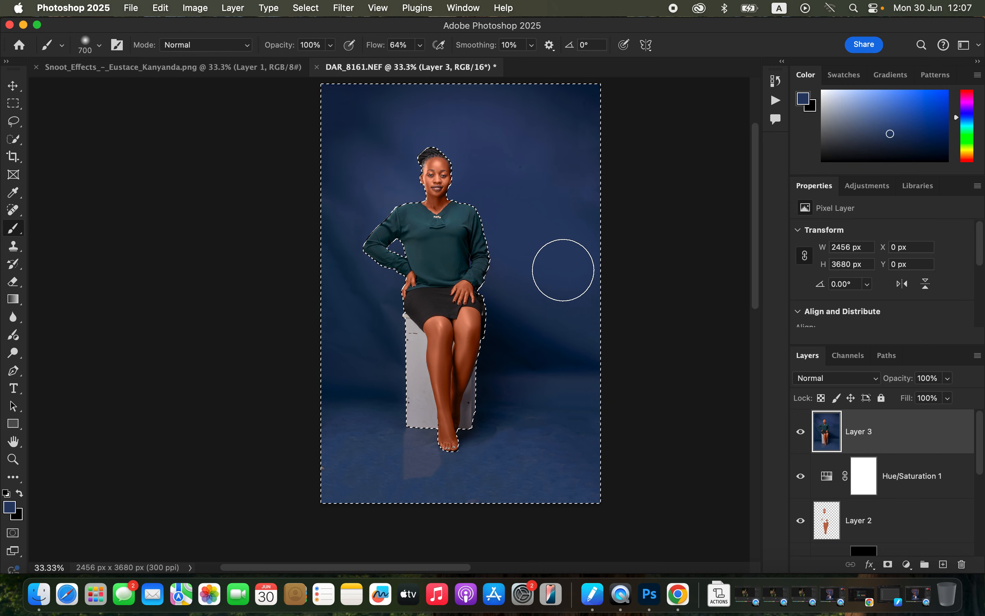
left_click(503, 277, "alt")
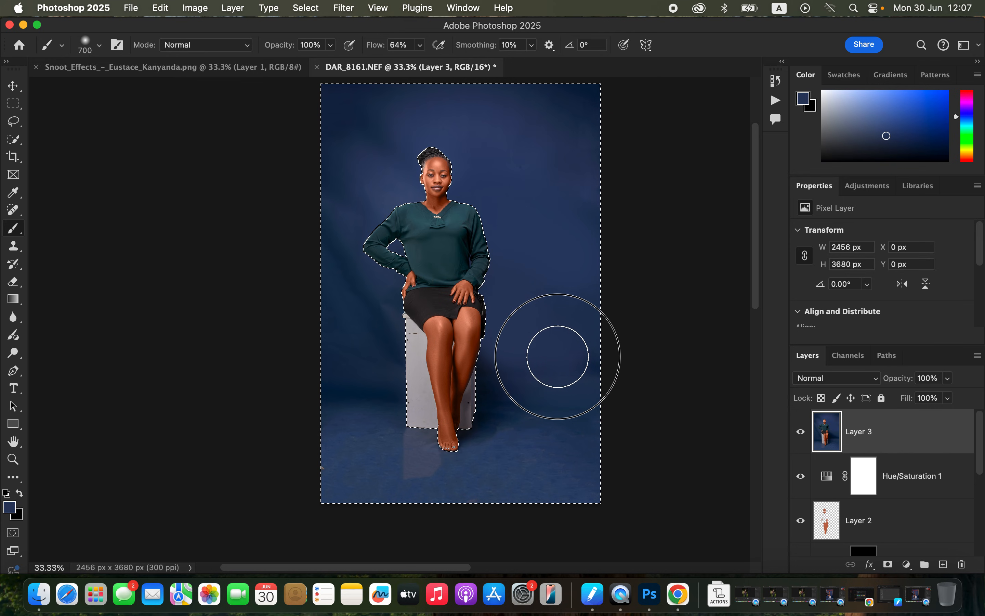
left_click(487, 365, "alt")
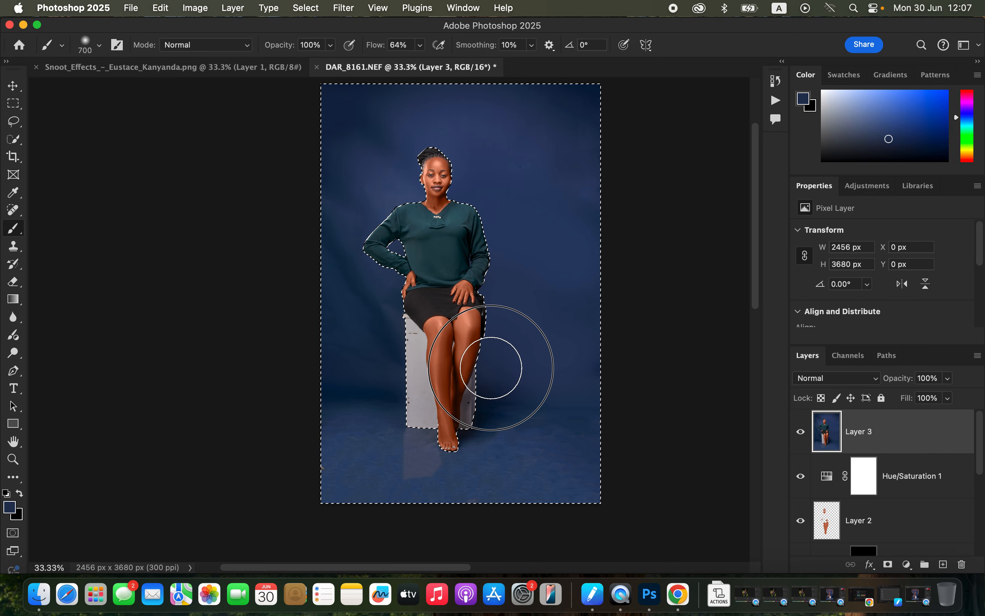
left_click(556, 295, "alt")
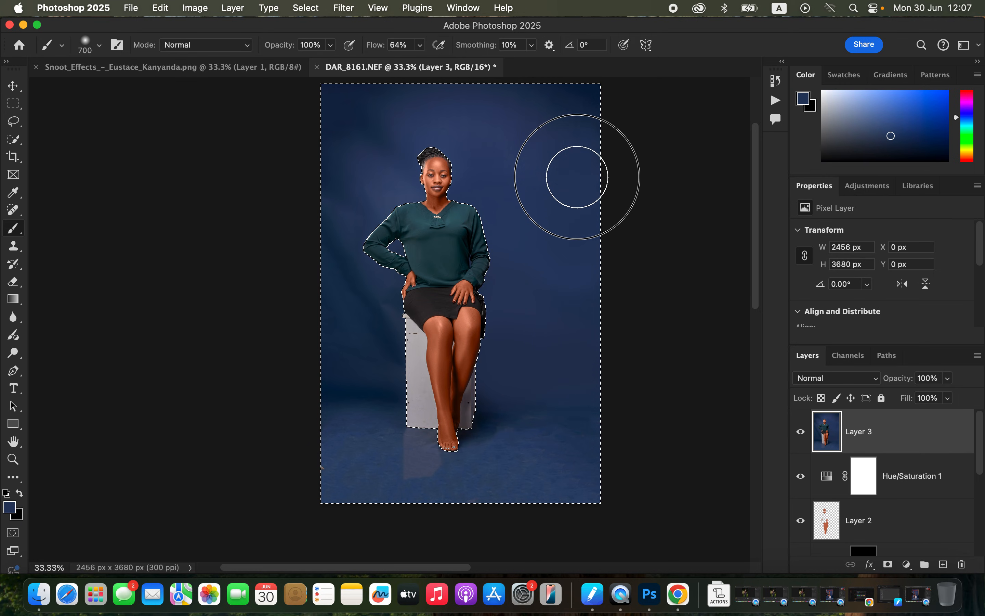
Step: Paint over the upper-left backdrop and the folds down the left side with blues sampled from the surrounding backdrop
left_click(468, 119, "alt")
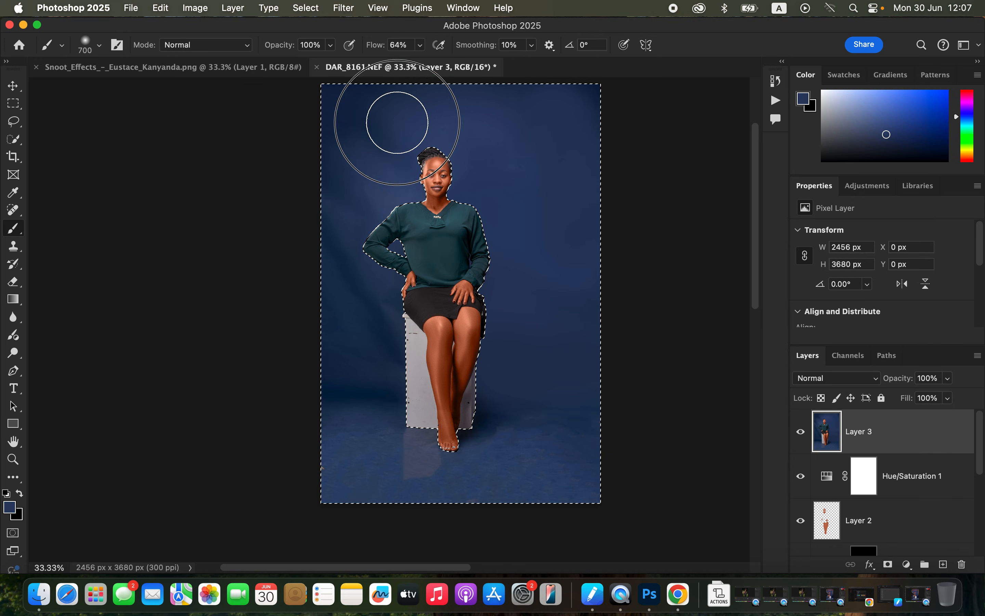
mouse_move(354, 118)
left_mouse_down()
mouse_move(337, 132)
mouse_move(336, 116)
left_mouse_up()
left_click(352, 164, "alt")
left_click_drag(351, 164, 371, 176)
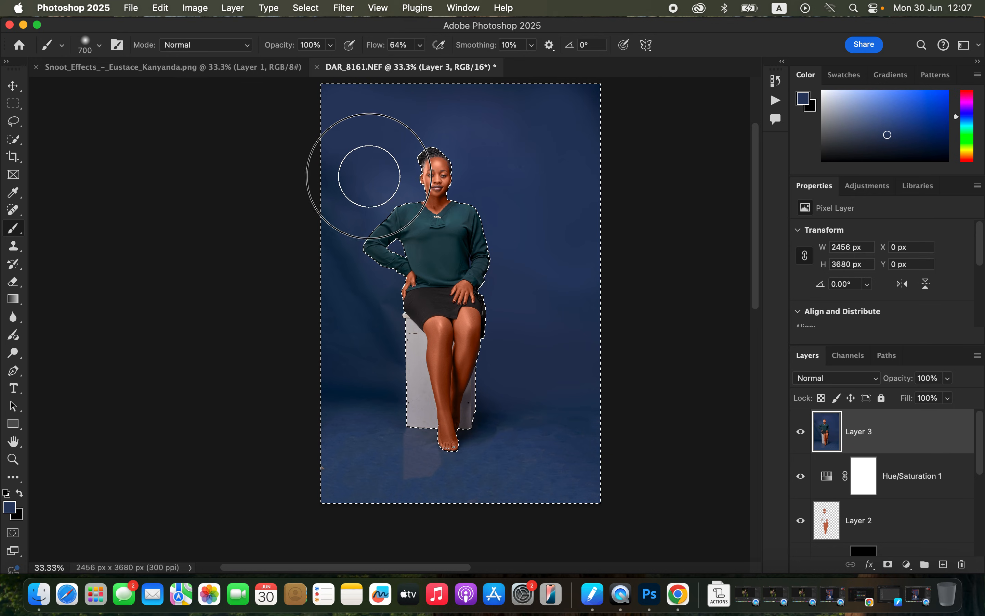
left_click(344, 165, "alt")
mouse_move(347, 159)
left_mouse_down()
mouse_move(338, 227)
mouse_move(382, 253)
mouse_move(355, 192)
mouse_move(385, 248)
left_mouse_up()
left_click(355, 192, "alt")
left_click(349, 211, "alt")
mouse_move(348, 211)
left_mouse_down()
mouse_move(344, 259)
mouse_move(381, 321)
left_mouse_up()
left_click(351, 277, "alt")
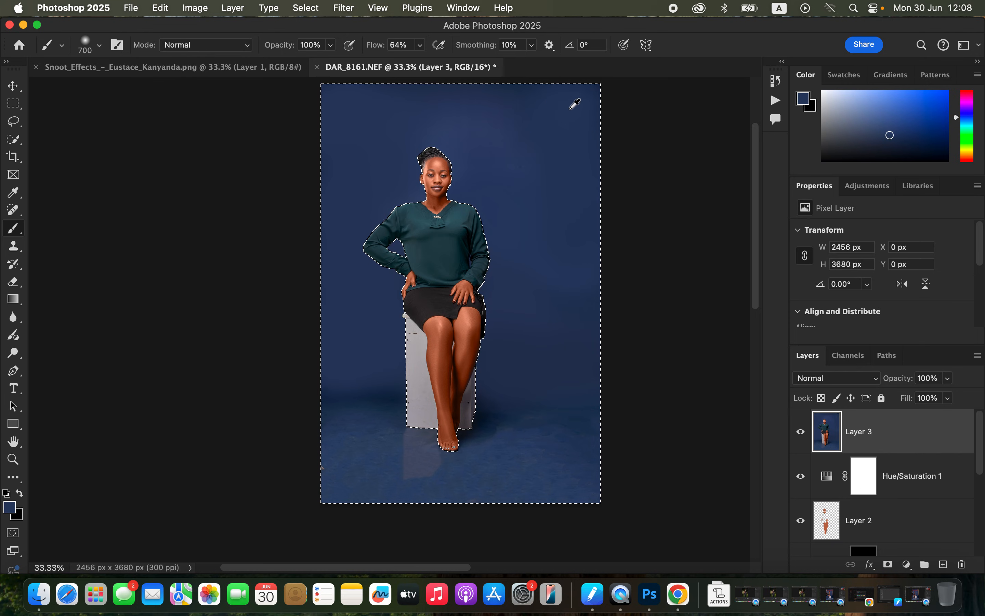
Step: Even out the backdrop's upper corners by painting with blue sampled from above and beside the head
left_click(491, 109, "alt")
left_click(401, 122, "alt")
left_click_drag(394, 121, 338, 105)
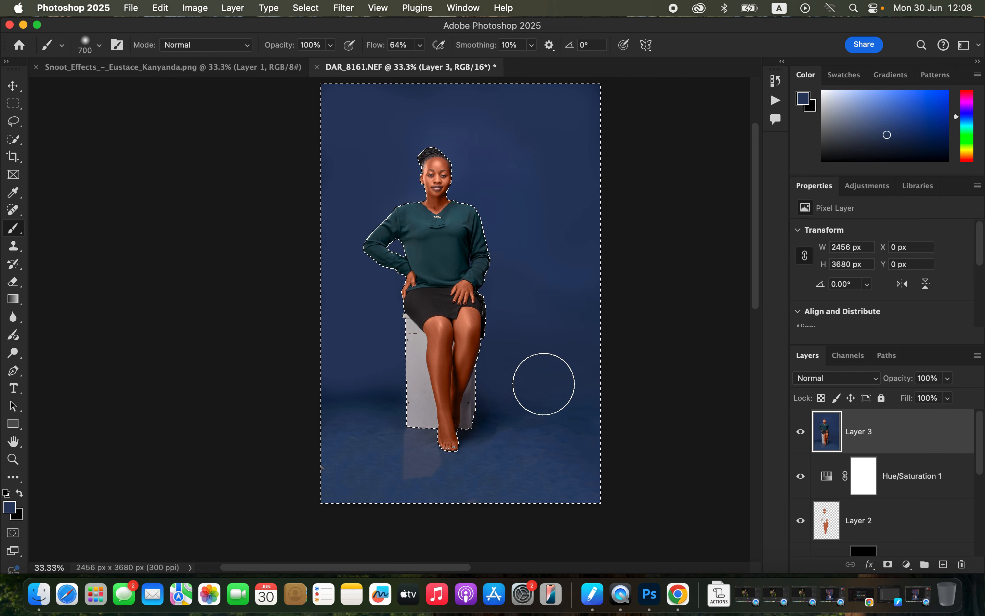
left_click(515, 134, "alt")
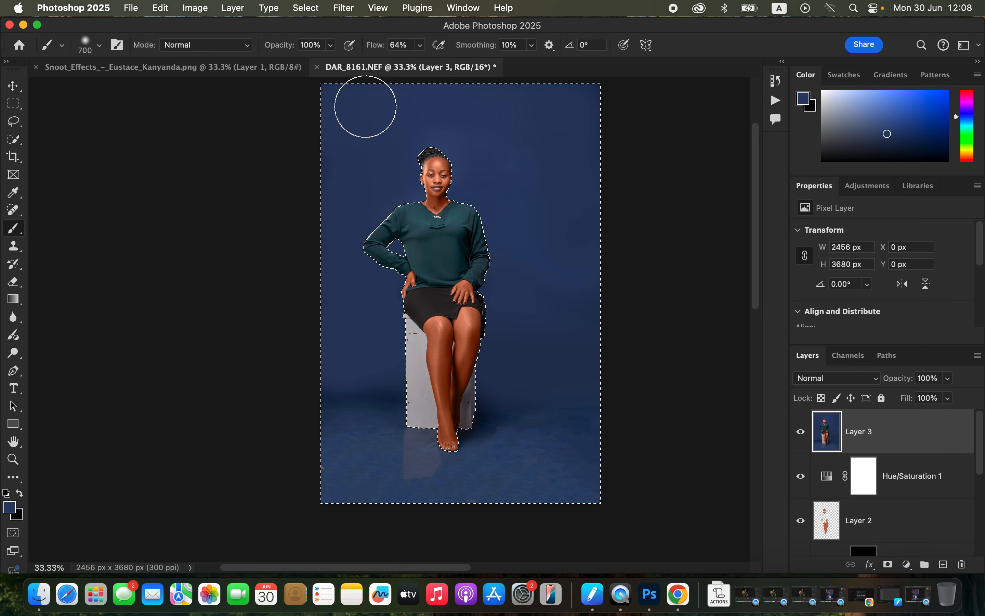
Step: Switch to the Mixer Brush and clean the loaded blue paint from it
right_click(27, 229)
left_click(84, 265)
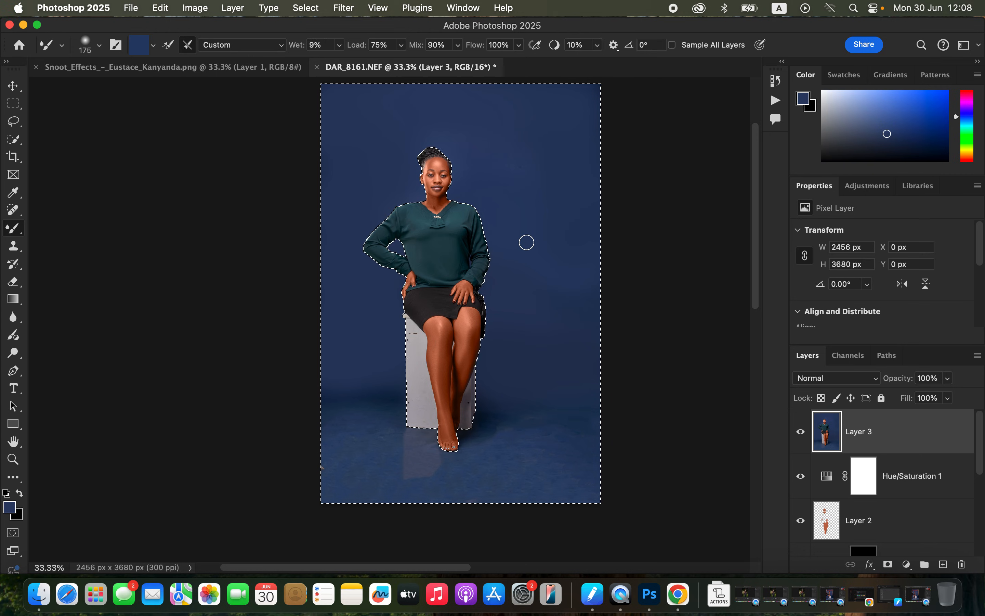
left_click(155, 51)
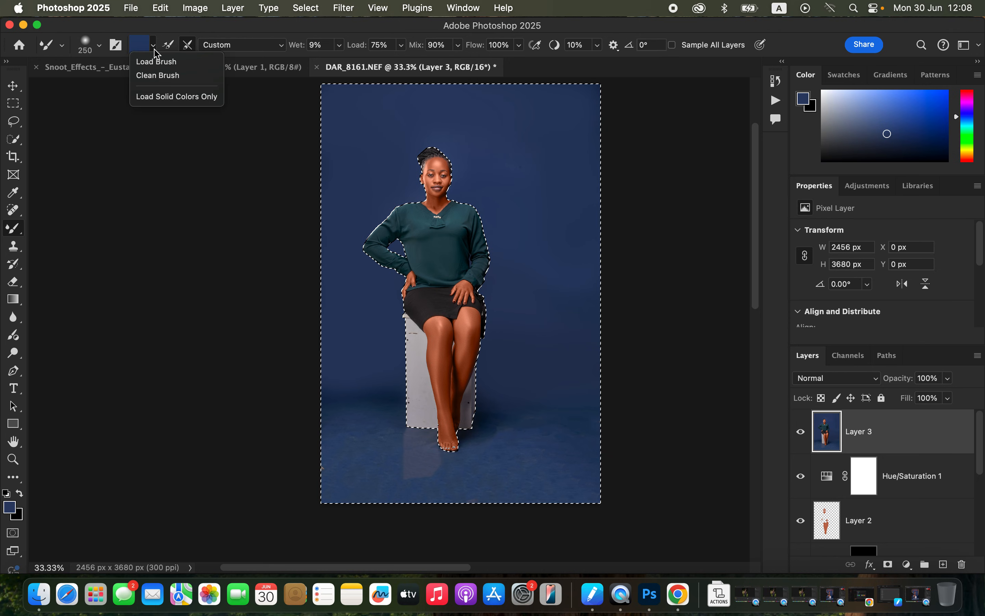
left_click(163, 75)
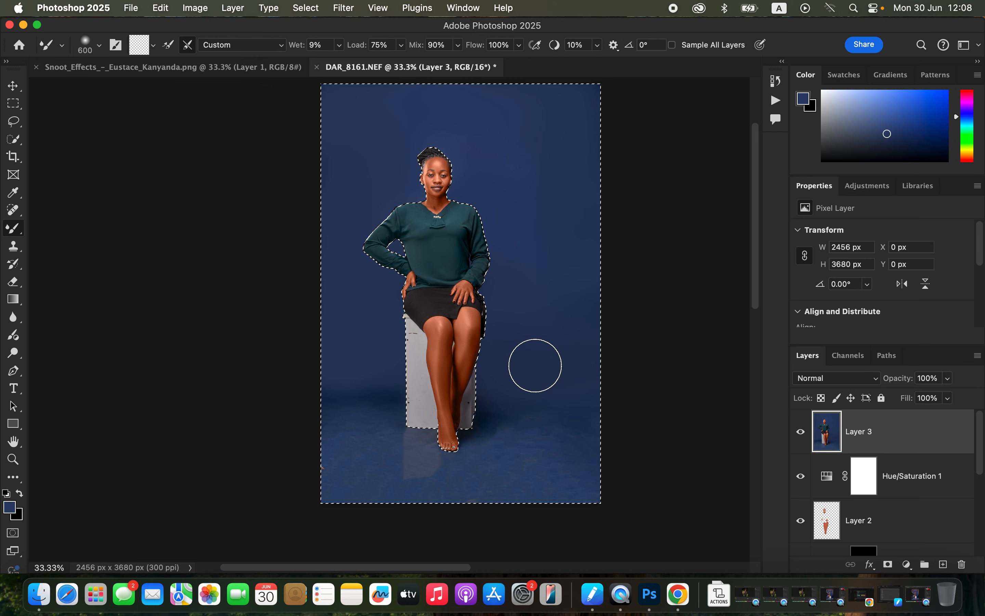
Step: Blend the mottled floor to the right of the feet with a 200 px Mixer Brush
key("super+equal")
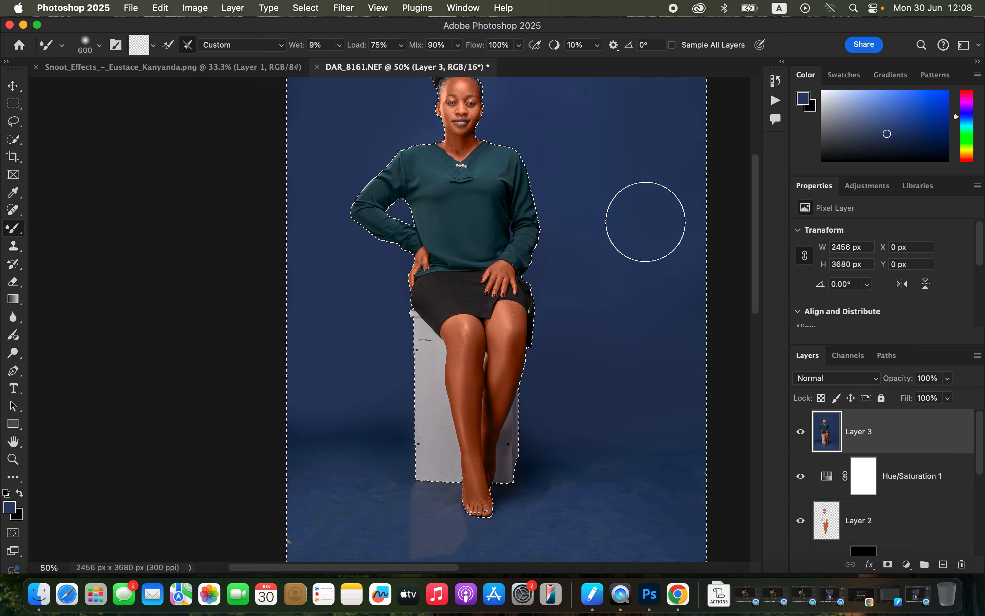
scroll(622, 329, "down", 5)
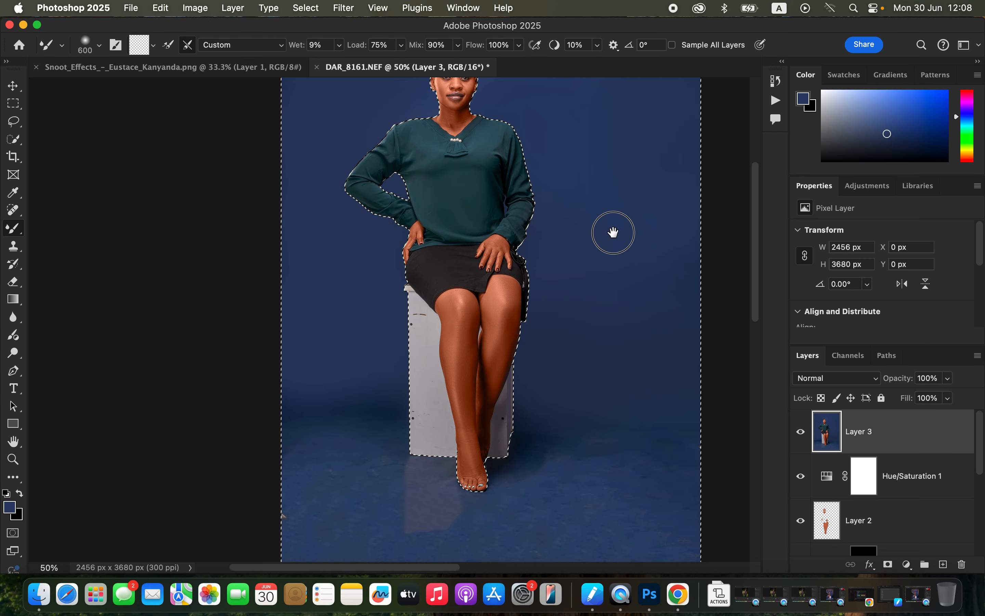
key("bracketleft")
key("bracketleft")
key("bracketleft")
key("bracketleft")
key("bracketleft")
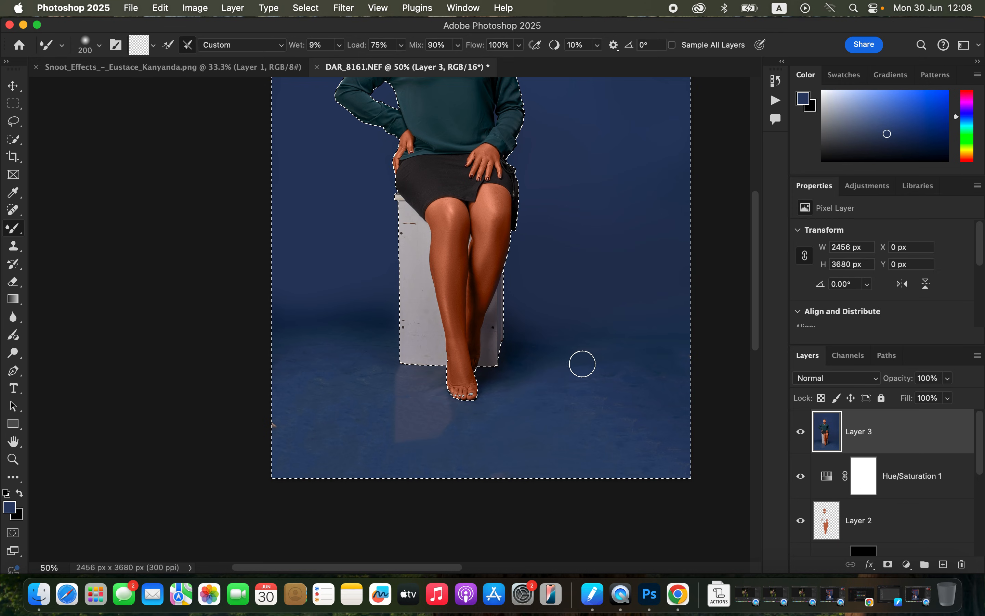
left_click_drag(649, 364, 604, 364)
mouse_move(660, 386)
left_mouse_down()
mouse_move(568, 428)
mouse_move(673, 436)
mouse_move(657, 463)
mouse_move(544, 446)
mouse_move(532, 402)
mouse_move(643, 399)
mouse_move(638, 442)
mouse_move(662, 445)
mouse_move(534, 411)
mouse_move(525, 388)
mouse_move(509, 396)
mouse_move(563, 365)
mouse_move(535, 356)
mouse_move(559, 351)
left_mouse_up()
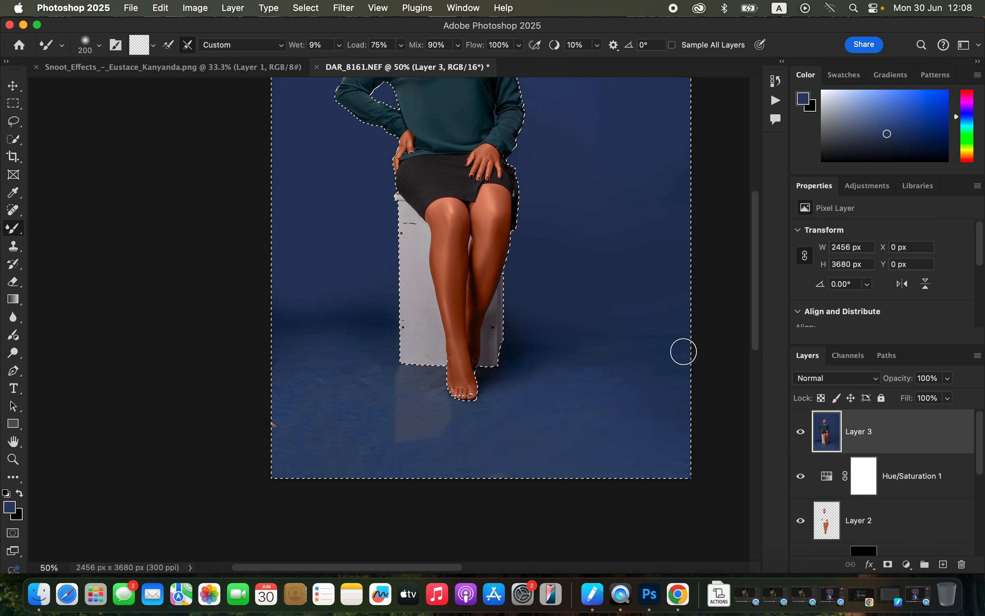
Step: Blend the backdrop-to-floor transition across the image and around the feet, reducing the Mixer Brush to 125 px for tighter areas
mouse_move(684, 352)
left_mouse_down()
mouse_move(417, 393)
mouse_move(452, 434)
mouse_move(436, 443)
mouse_move(439, 426)
mouse_move(415, 438)
mouse_move(400, 431)
mouse_move(423, 443)
mouse_move(372, 467)
mouse_move(380, 385)
mouse_move(370, 379)
mouse_move(341, 412)
mouse_move(364, 446)
mouse_move(335, 459)
mouse_move(315, 410)
mouse_move(274, 422)
mouse_move(269, 441)
mouse_move(300, 407)
mouse_move(351, 384)
mouse_move(259, 366)
mouse_move(357, 359)
mouse_move(317, 389)
mouse_move(382, 355)
mouse_move(365, 329)
mouse_move(288, 330)
mouse_move(292, 360)
left_mouse_up()
mouse_move(603, 373)
left_mouse_down()
mouse_move(569, 354)
mouse_move(667, 354)
mouse_move(600, 387)
mouse_move(497, 396)
mouse_move(481, 423)
mouse_move(488, 452)
mouse_move(424, 415)
mouse_move(409, 380)
mouse_move(418, 376)
left_mouse_up()
key("bracketleft")
key("bracketleft")
key("bracketleft")
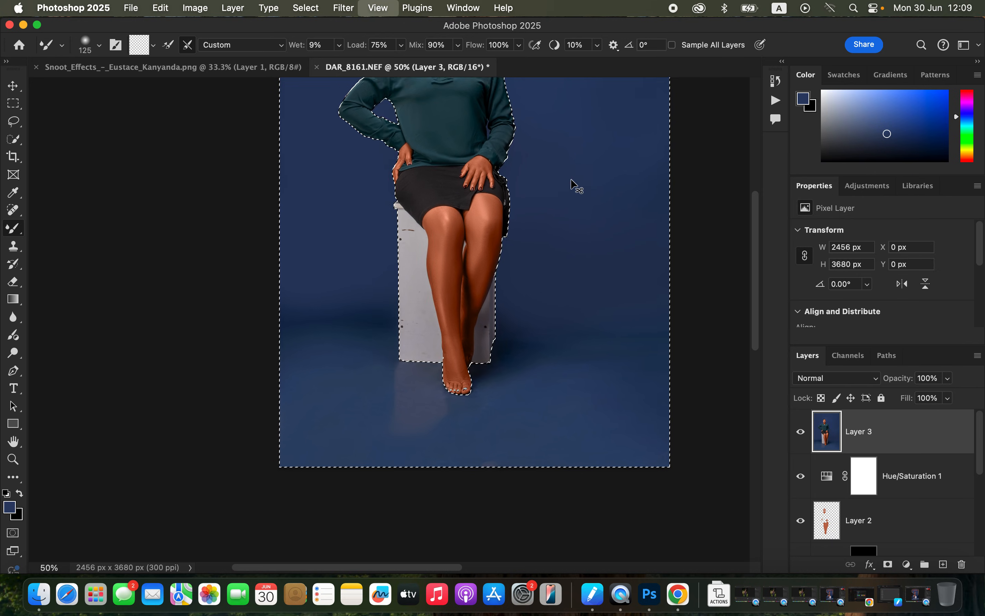
Step: Clear the selection and blend the floor and the top-right corner of the backdrop with a 400 px Mixer Brush
key("super+minus")
key("super+minus")
key("bracketright")
key("bracketright")
key("bracketright")
key("bracketright")
key("bracketright")
key("bracketright")
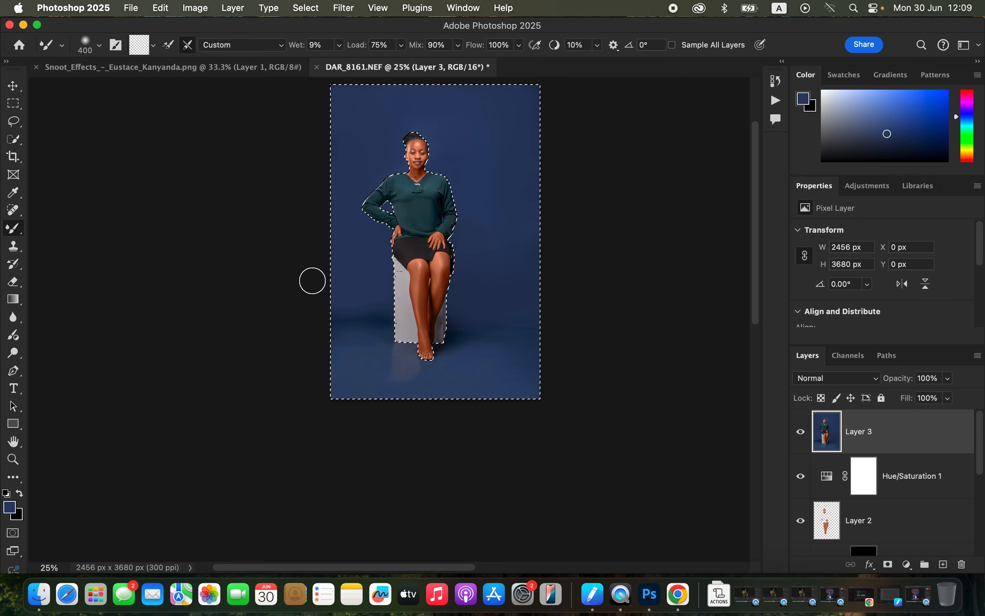
key("super+d")
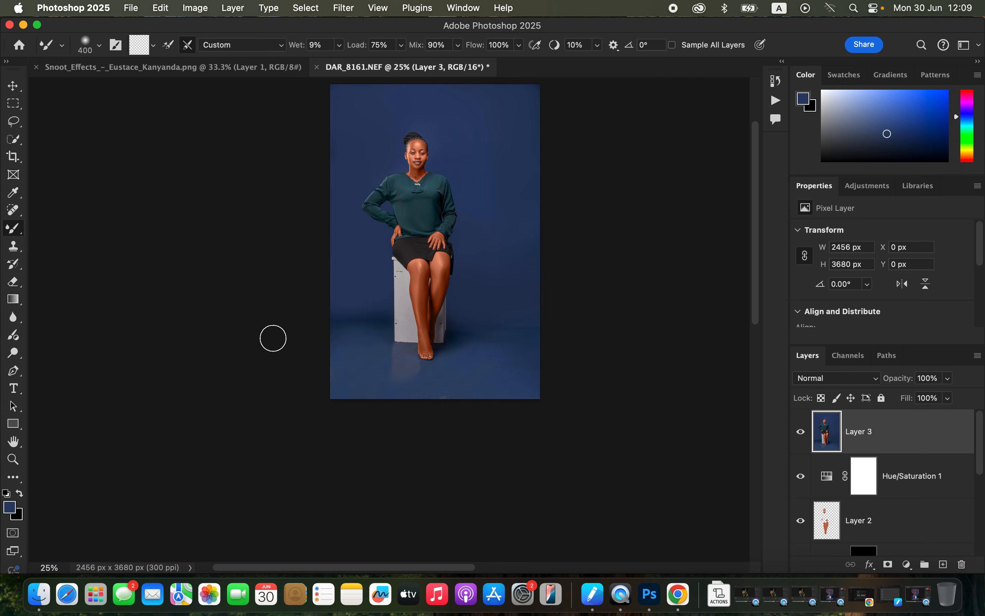
left_click_drag(508, 395, 536, 379)
mouse_move(483, 336)
left_mouse_down()
mouse_move(522, 335)
mouse_move(515, 380)
mouse_move(445, 398)
mouse_move(480, 401)
mouse_move(376, 406)
left_mouse_up()
left_click_drag(526, 103, 548, 90)
Step: Extend the canvas to the left with a 4:5 crop that keeps the full image height, making it 2944 x 3680 px
left_click(13, 159)
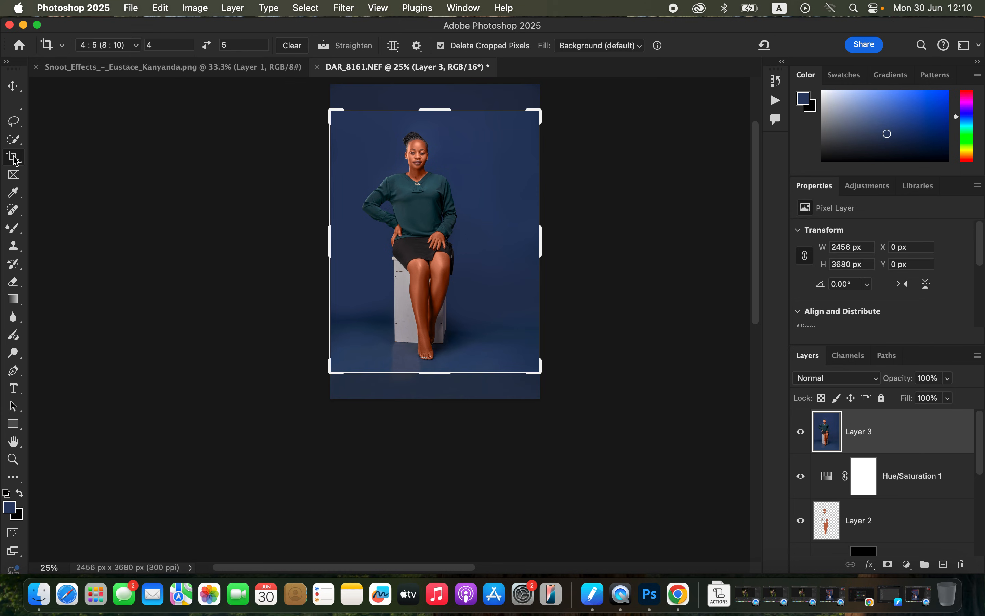
left_click_drag(330, 370, 318, 384)
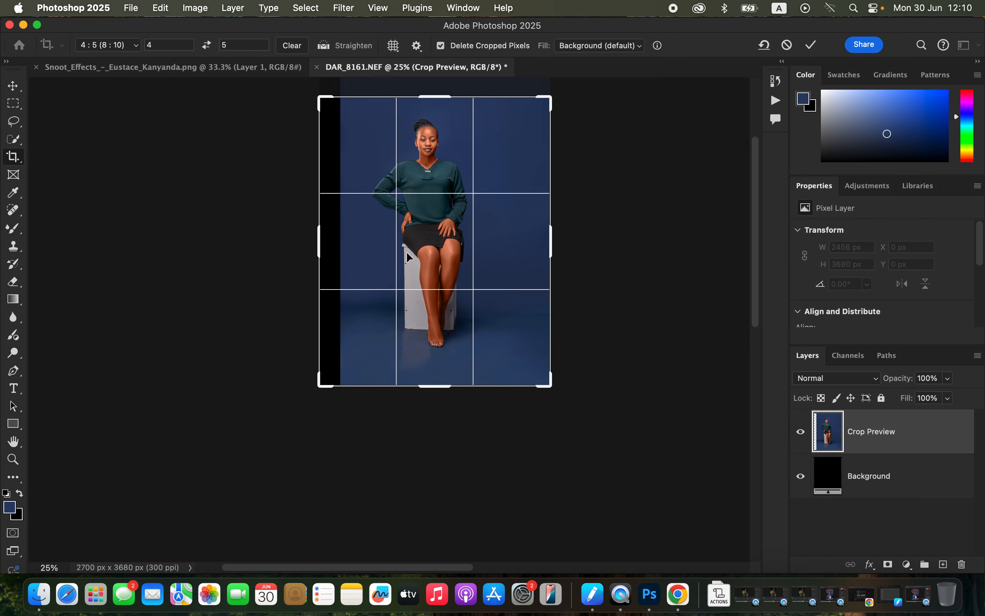
key("super+minus")
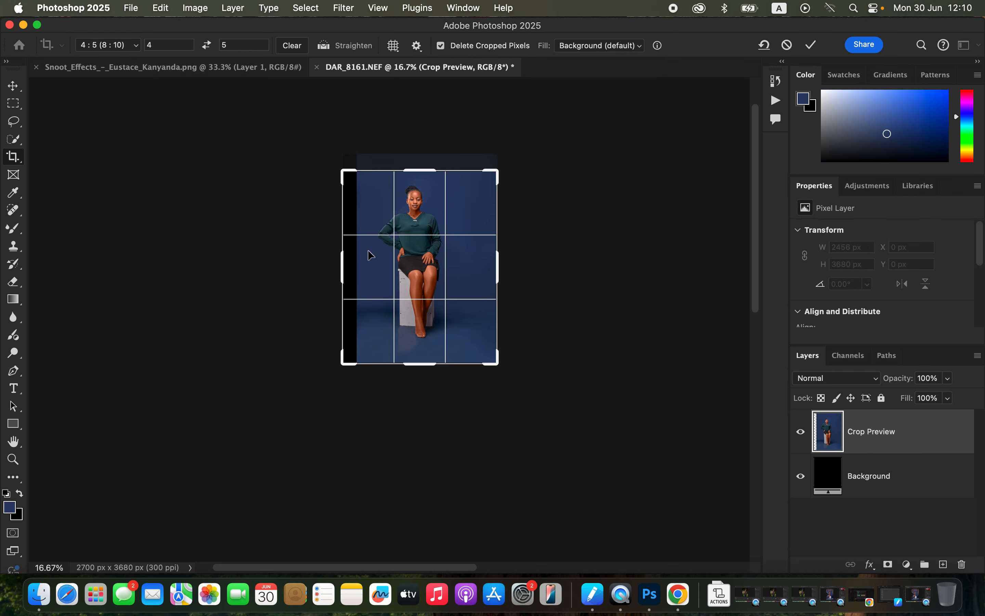
left_click_drag(341, 169, 332, 169)
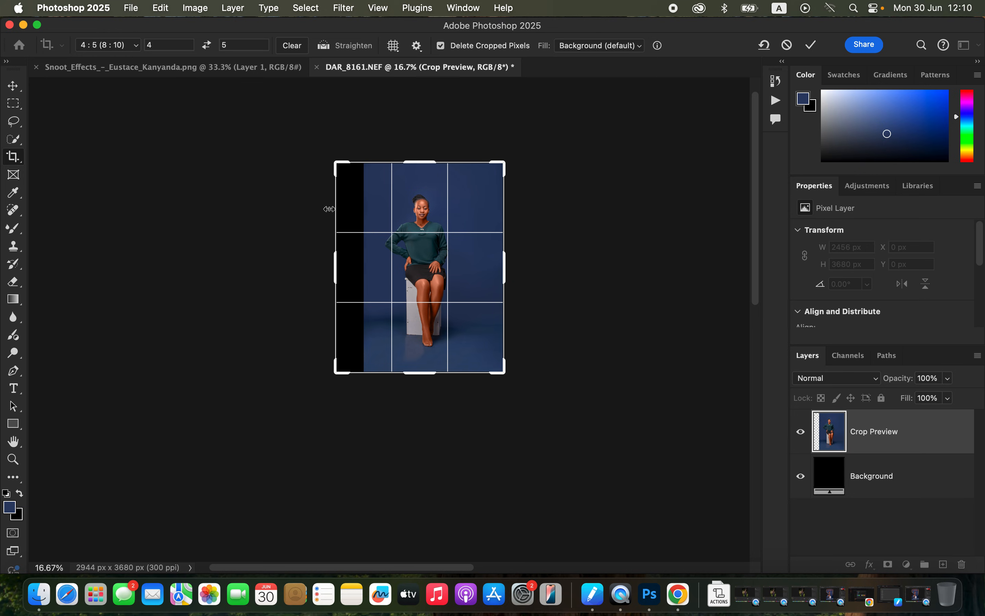
left_click(132, 47)
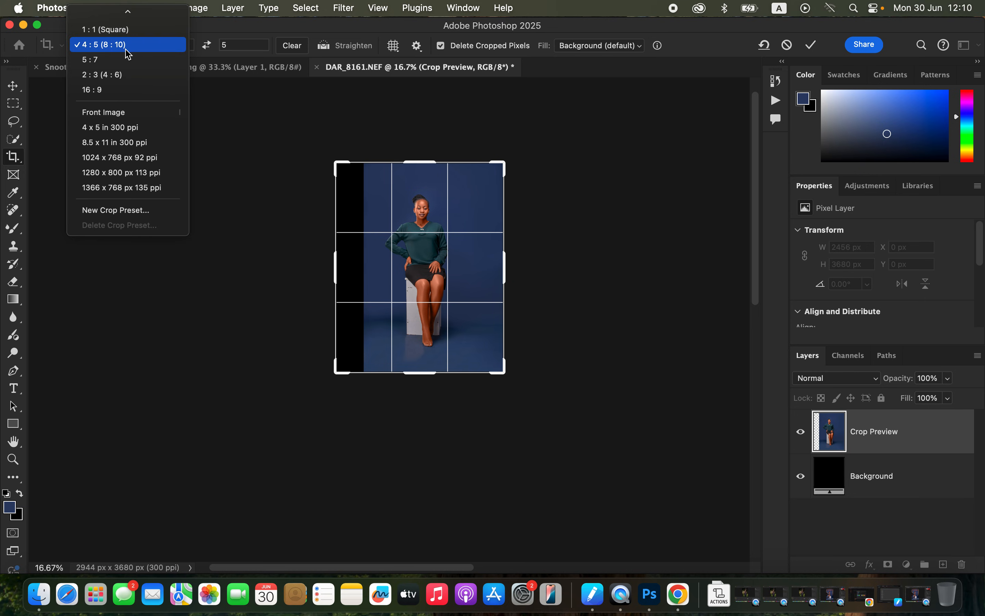
left_click(129, 51)
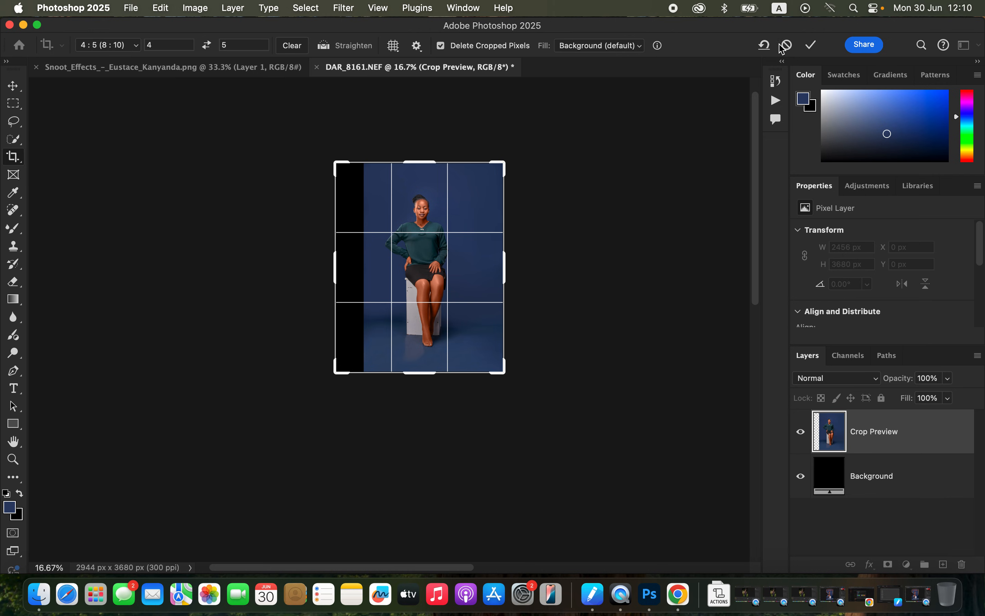
left_click(811, 45)
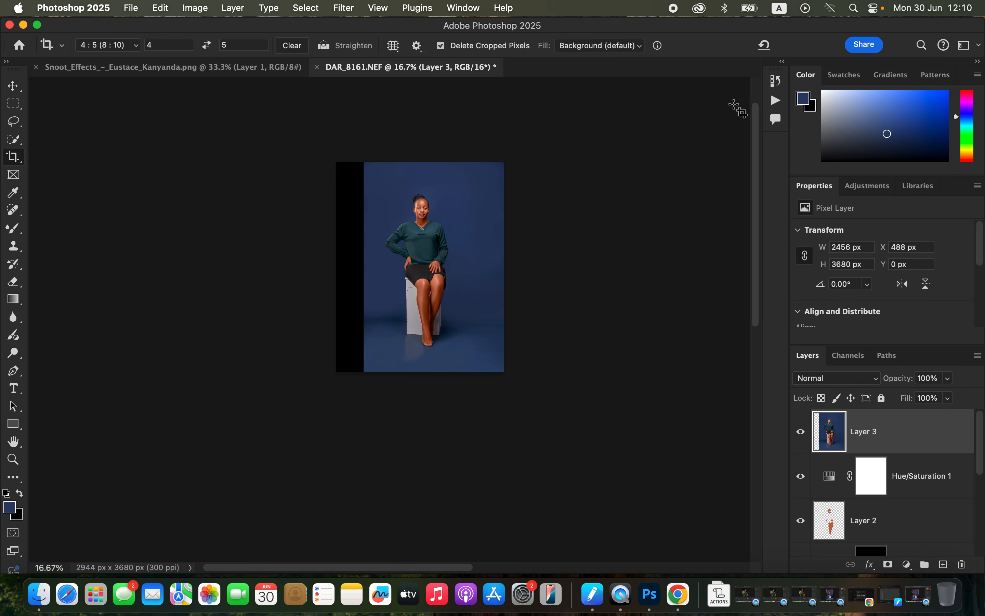
Step: Fill the black strip along the left edge with backdrop using an 800 px content-aware Spot Healing Brush
key("super+equal")
key("super+equal")
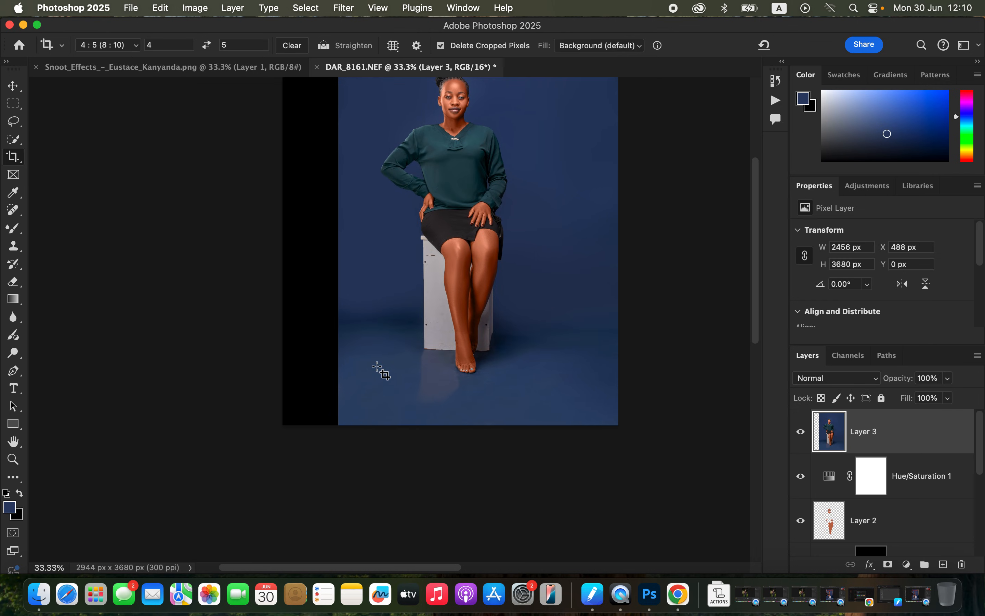
left_click_drag(491, 286, 504, 345)
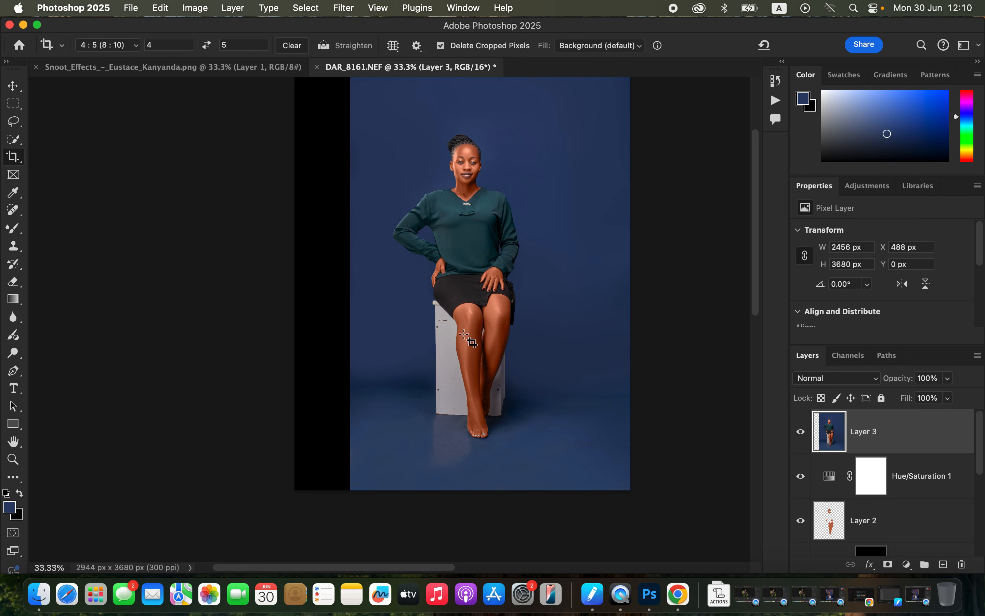
left_click(14, 213)
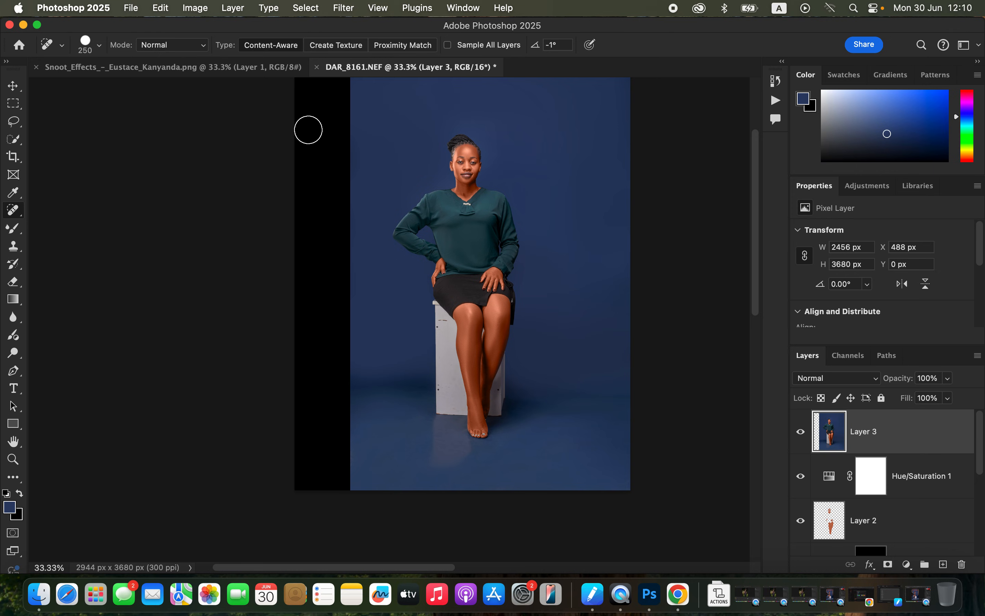
key("super+equal")
key("super+minus")
key("super+minus")
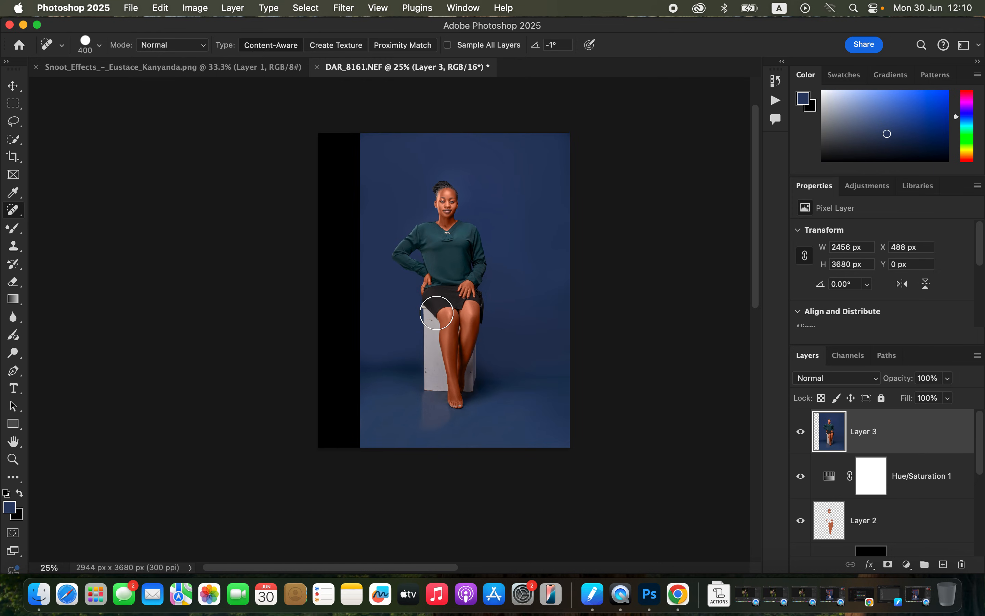
key("bracketright")
key("bracketright")
mouse_move(340, 136)
left_mouse_down()
mouse_move(340, 175)
mouse_move(341, 132)
left_mouse_up()
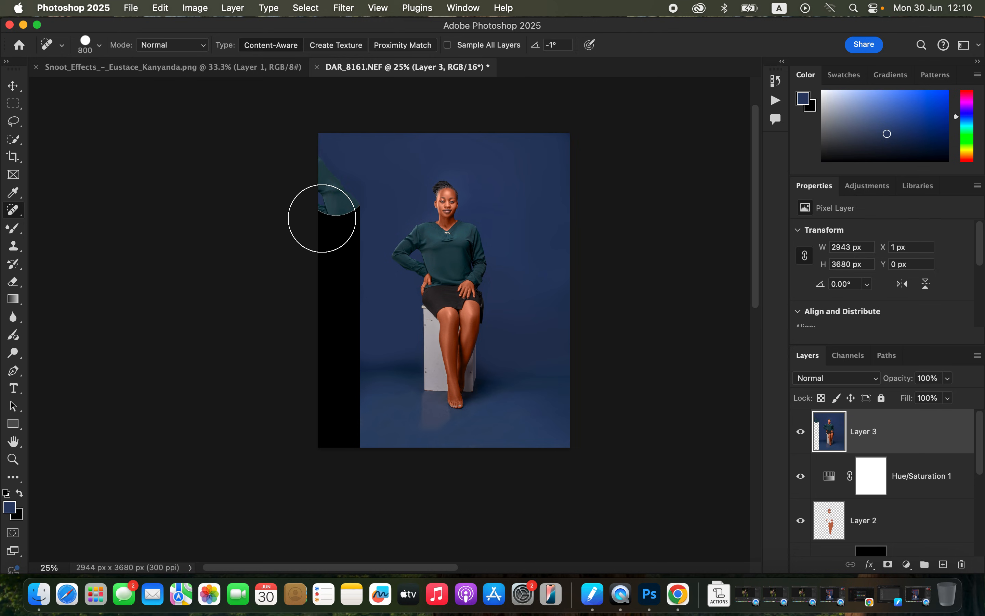
mouse_move(323, 171)
left_mouse_down()
mouse_move(334, 209)
mouse_move(337, 385)
mouse_move(329, 461)
mouse_move(323, 455)
left_mouse_up()
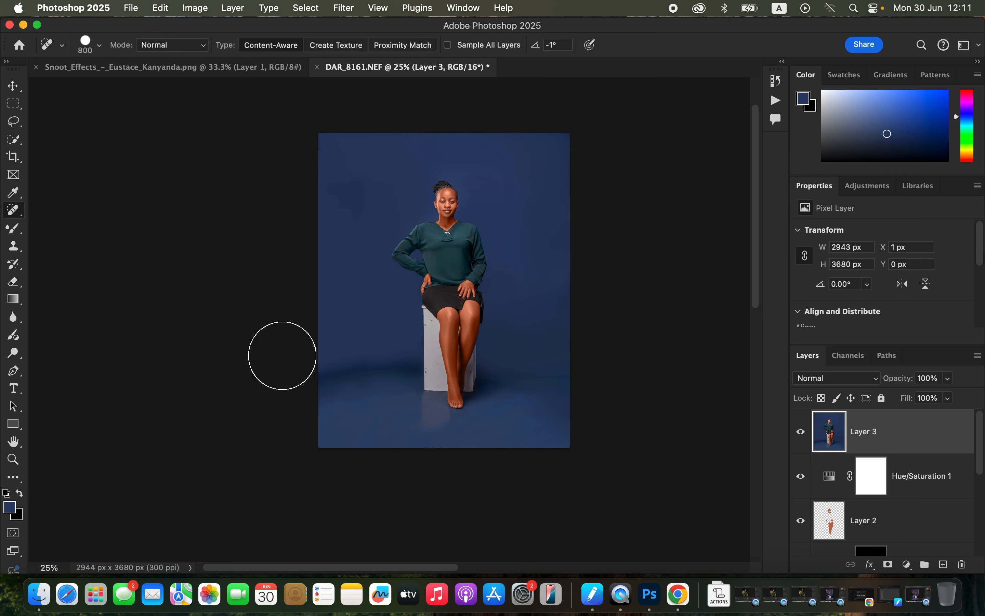
Step: Blend the newly filled left side, the floor shadow and the upper-right backdrop with a 400 px Mixer Brush
left_click(16, 234)
left_click_drag(362, 373, 282, 369)
left_click_drag(362, 371, 293, 366)
left_click_drag(368, 395, 318, 403)
left_click_drag(344, 220, 361, 177)
mouse_move(546, 192)
left_mouse_down()
mouse_move(543, 234)
mouse_move(532, 162)
mouse_move(516, 152)
left_mouse_up()
left_click_drag(330, 171, 349, 201)
left_click_drag(556, 147, 563, 177)
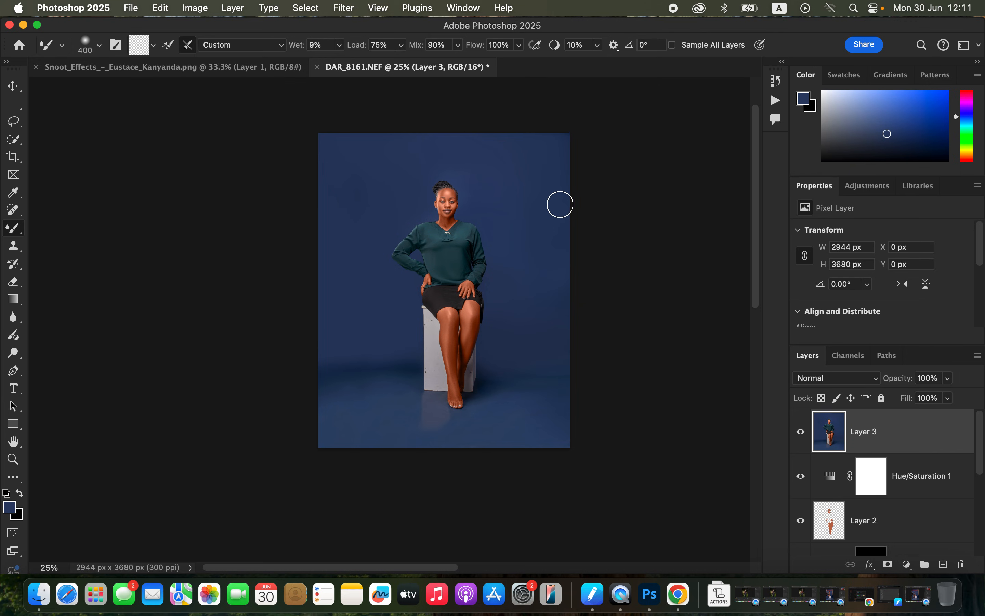
Step: Blend the upper-left and upper-right areas of the backdrop with a 400 px Mixer Brush
left_click_drag(344, 159, 359, 198)
left_click_drag(554, 154, 562, 185)
left_click(341, 8)
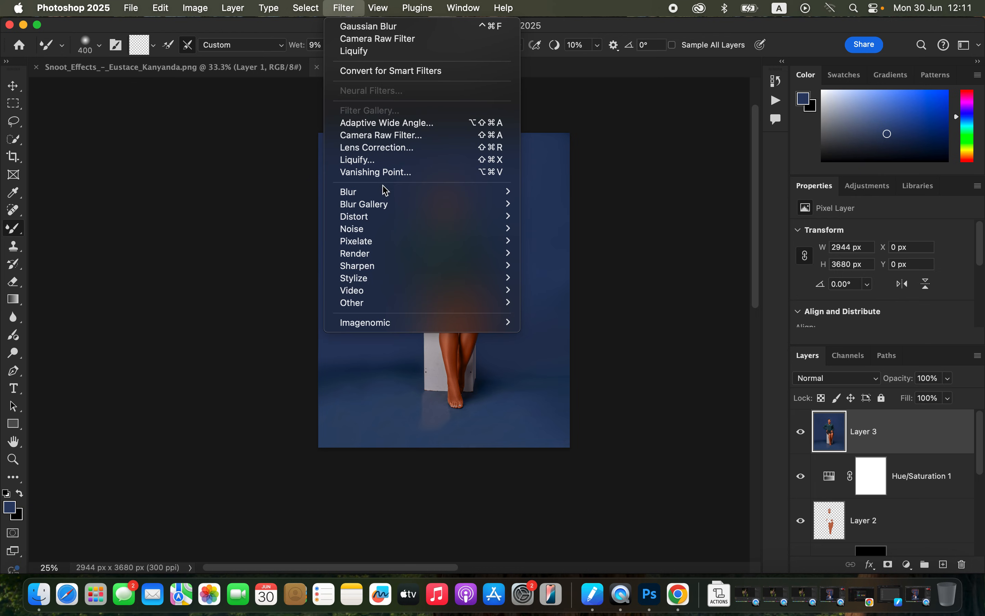
mouse_move(385, 191)
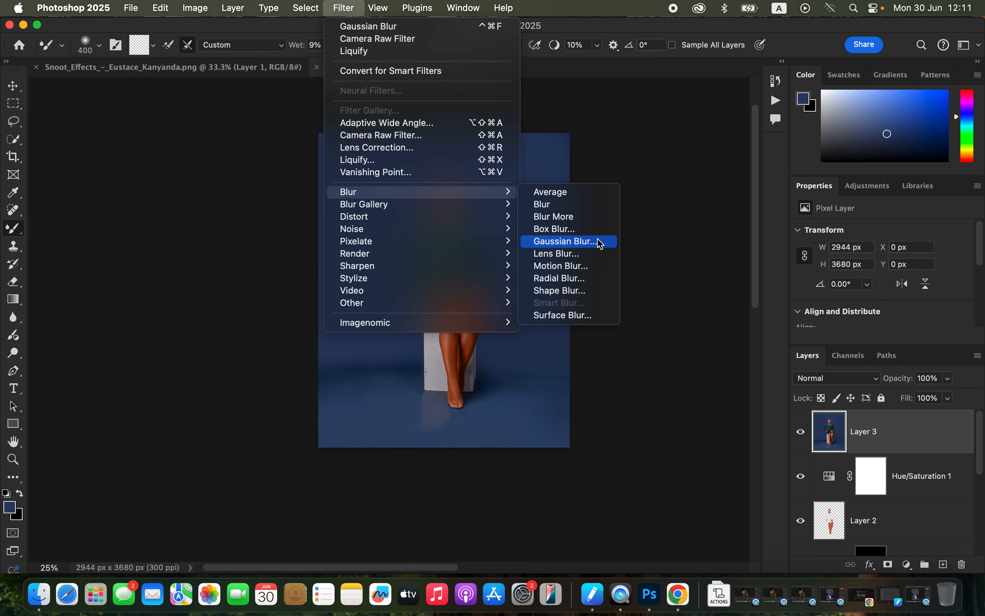
left_click(374, 27)
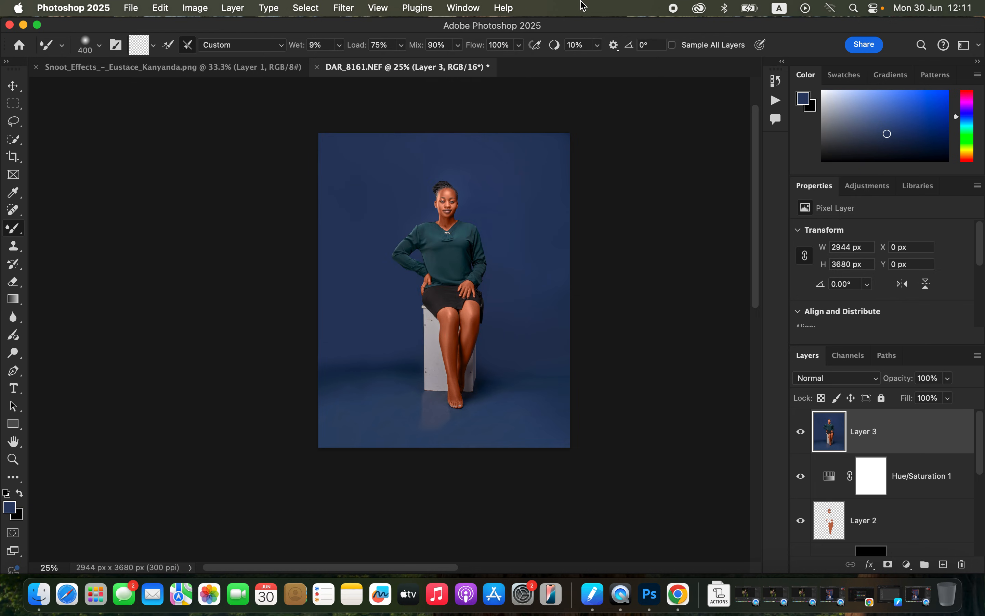
Step: Open Layer 3 in the Camera Raw Filter and shift the Blues hue all the way toward teal
left_click(350, 11)
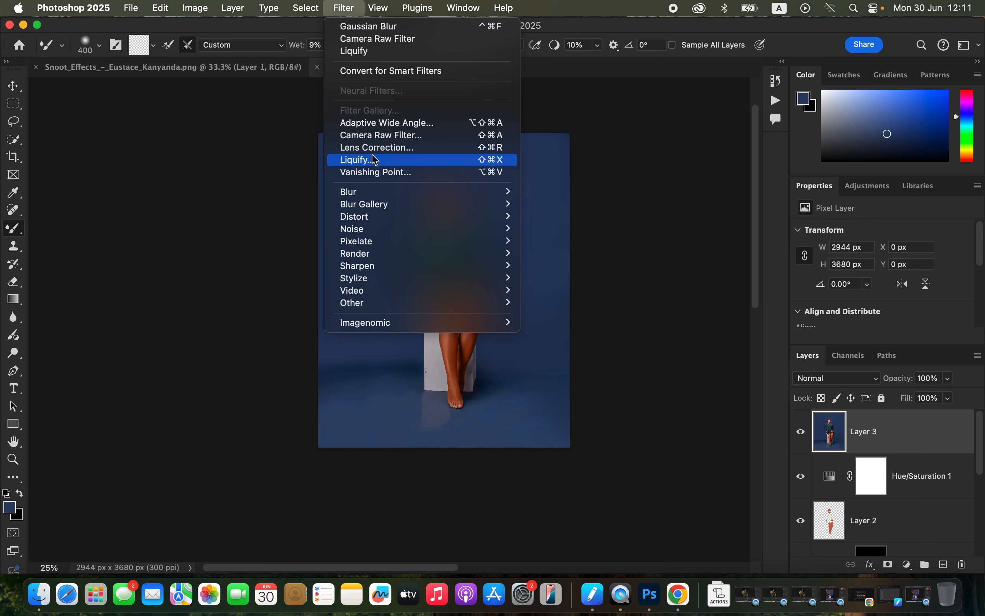
left_click(372, 133)
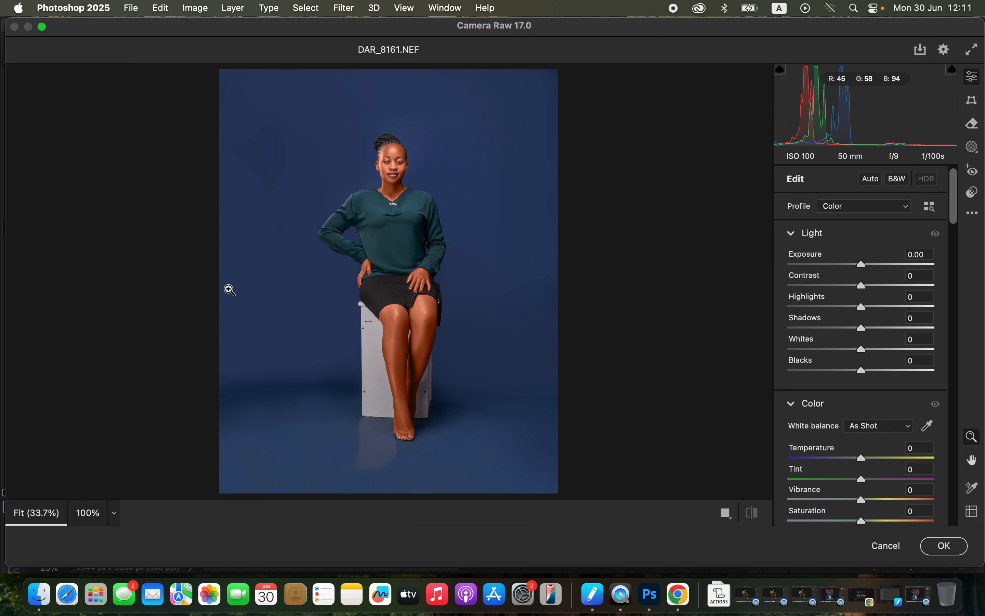
left_click_drag(954, 217, 961, 352)
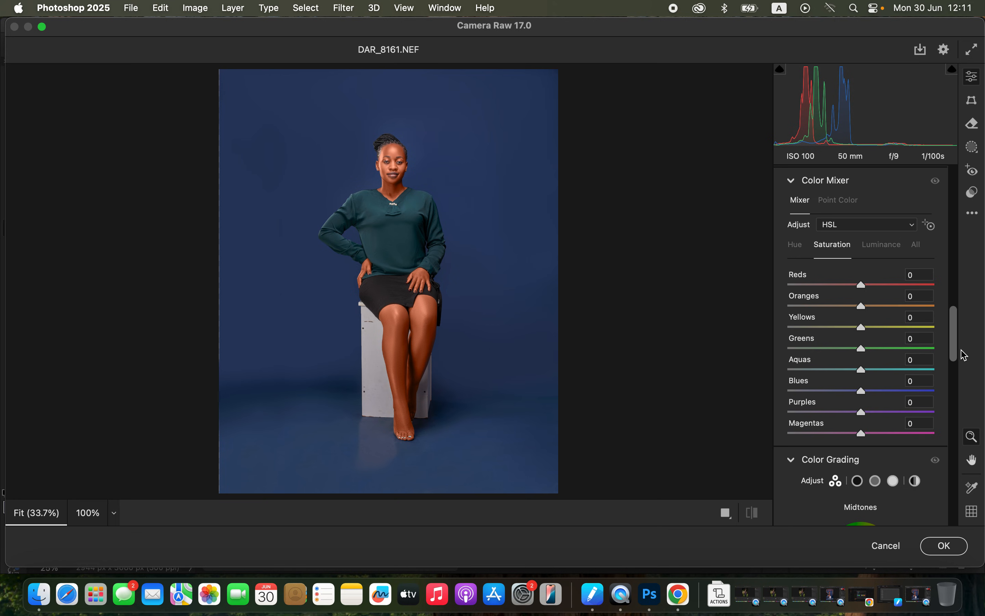
left_click(804, 248)
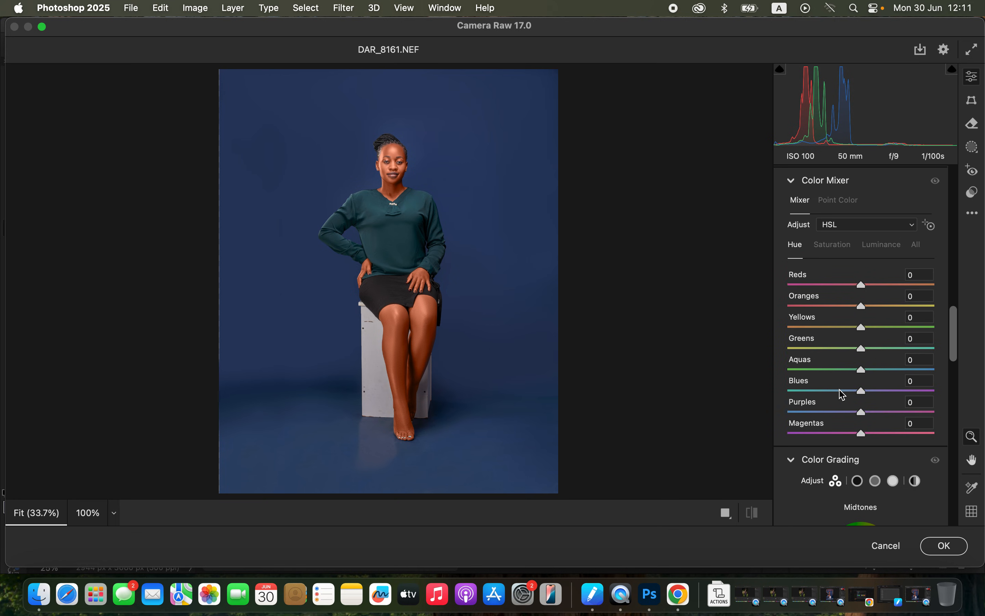
left_click_drag(846, 393, 788, 392)
Step: Raise the Blues saturation to +6 in the Color Mixer and apply the Camera Raw Filter
left_click(882, 246)
left_click(835, 246)
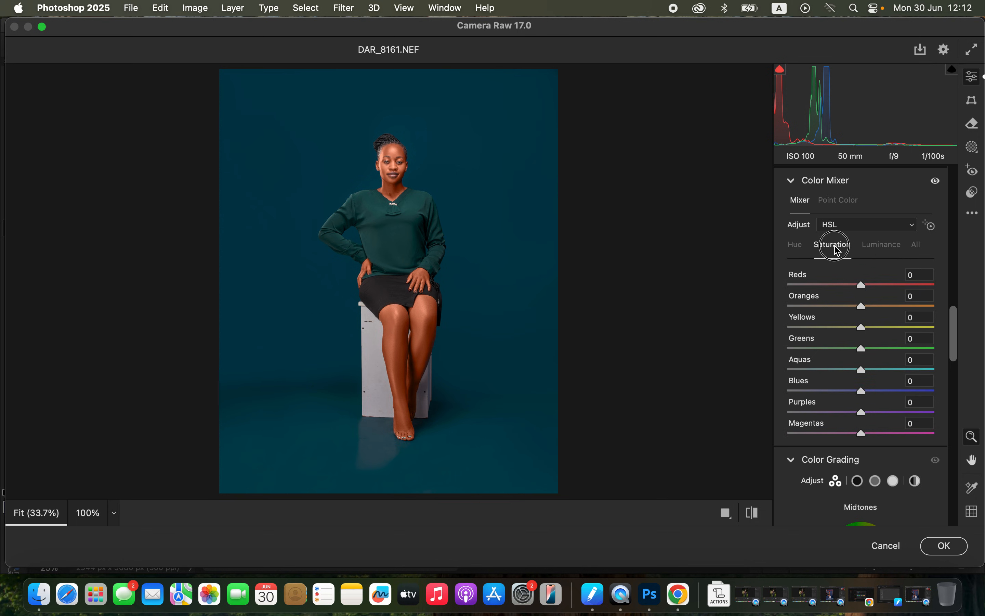
left_click_drag(847, 394, 868, 379)
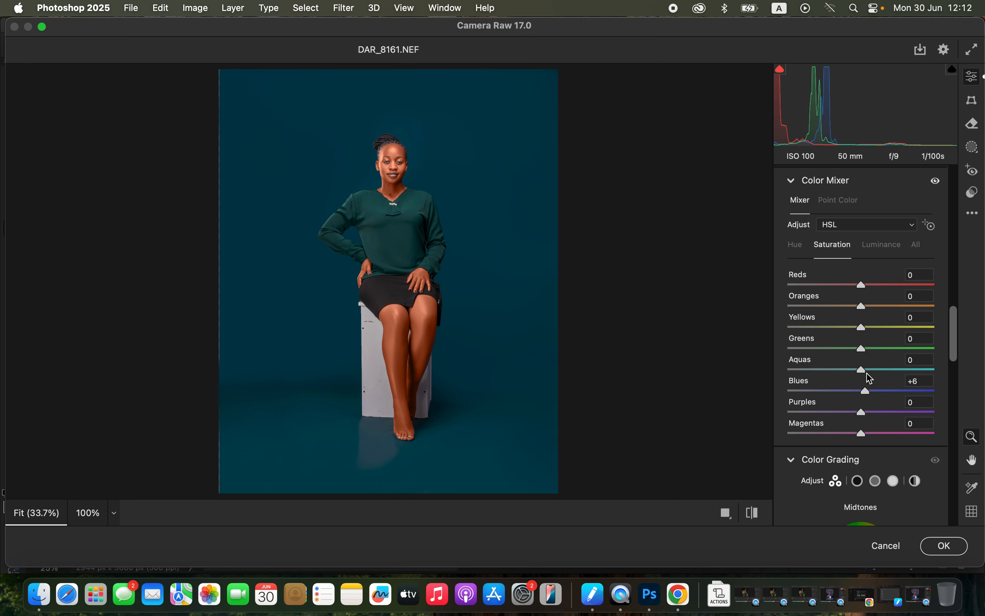
left_click(945, 546)
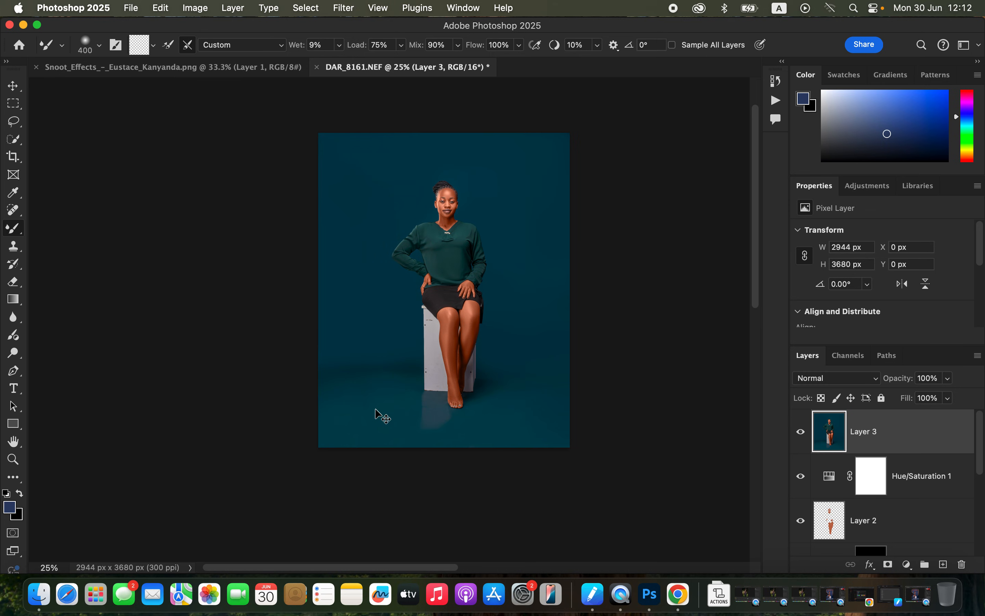
Step: Duplicate the teal-graded Layer 3
key("super+equal")
scroll(376, 409, "up", 3)
scroll(375, 409, "right", 2)
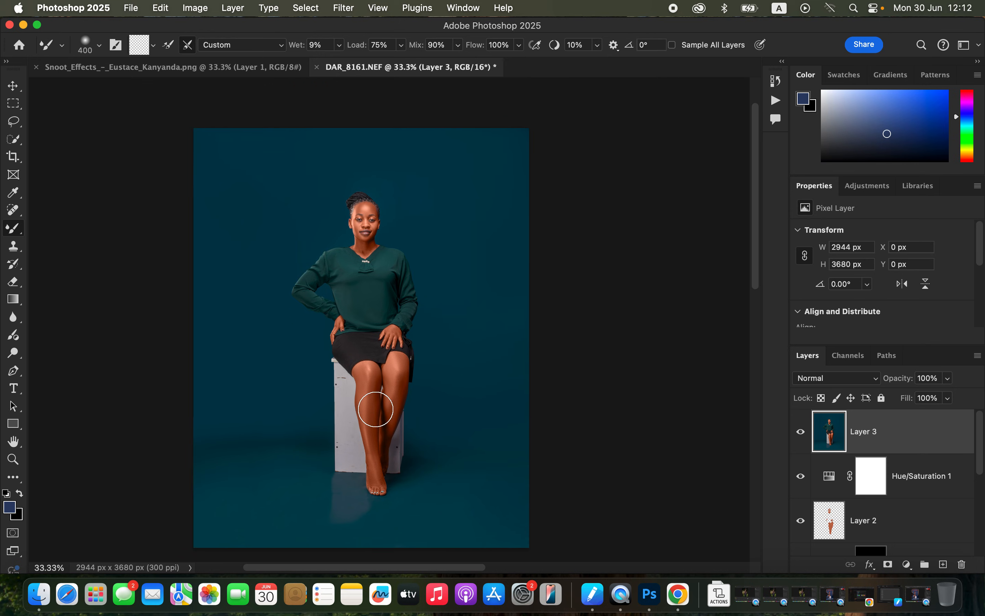
scroll(375, 409, "down", 1)
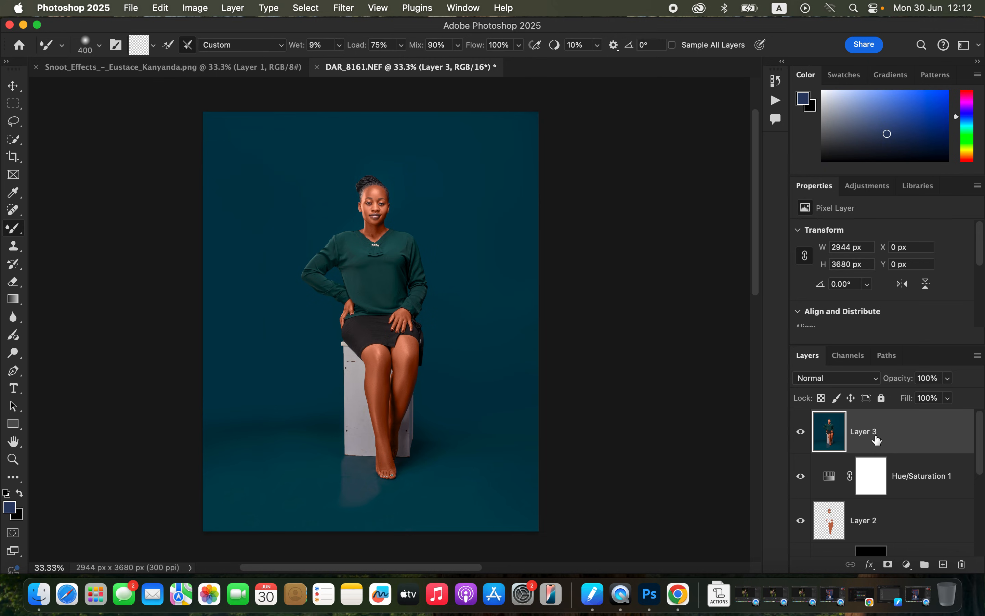
key("ctrl+j")
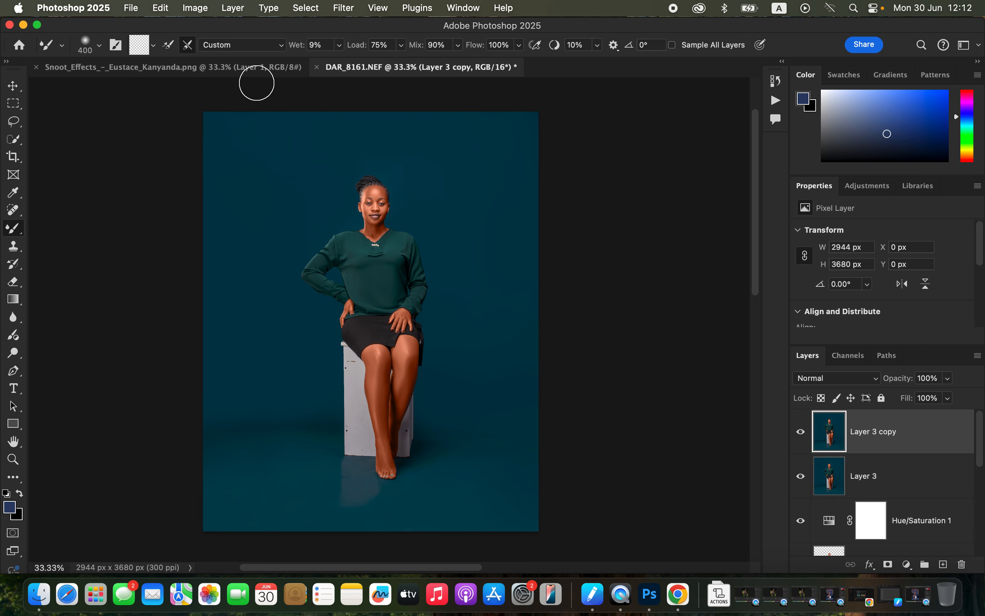
Step: Select the subject, add the white box to the selection with Quick Selection, and copy both to a new layer
left_click(306, 9)
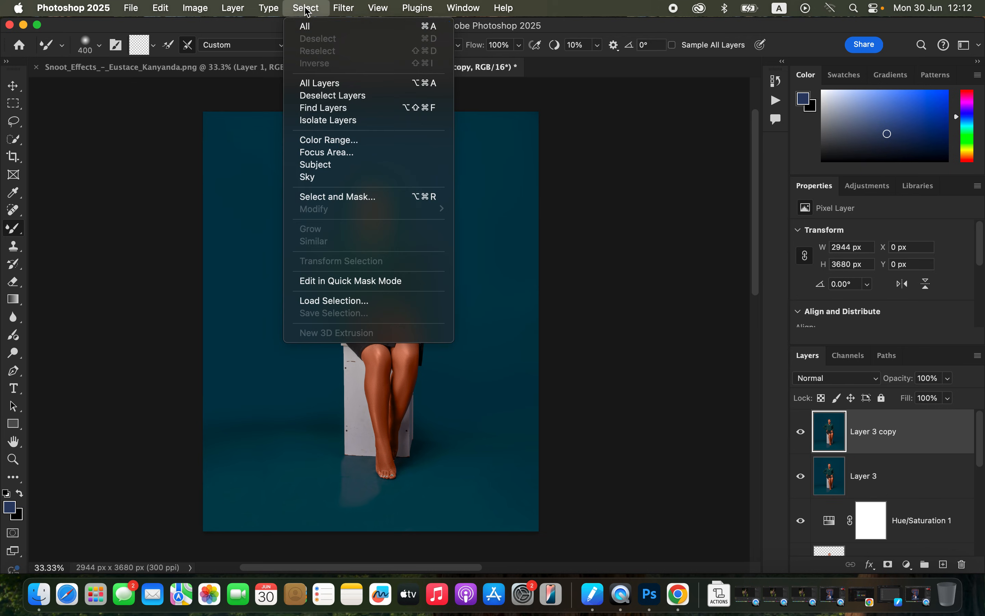
left_click(336, 166)
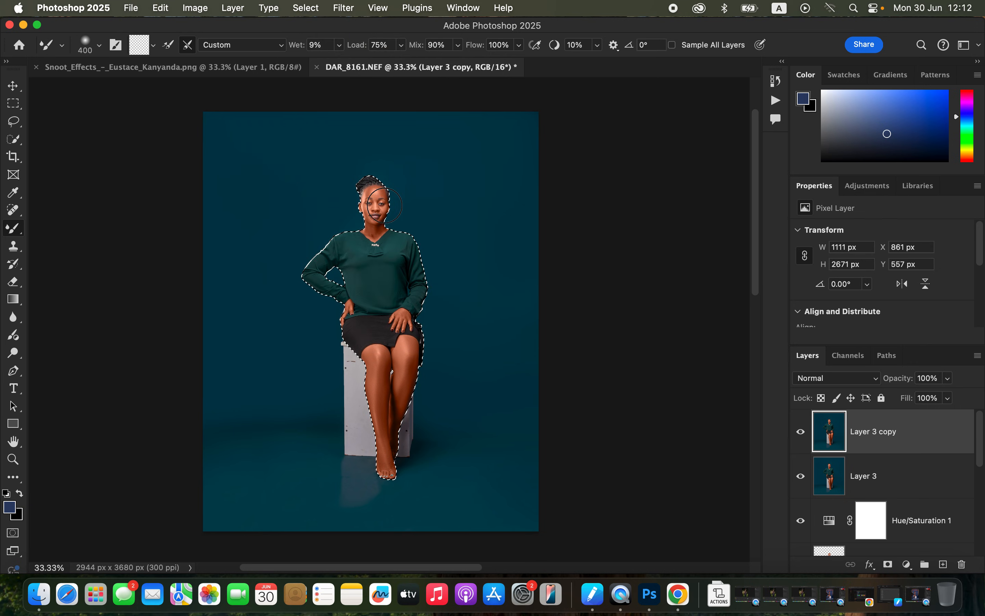
left_click(14, 138)
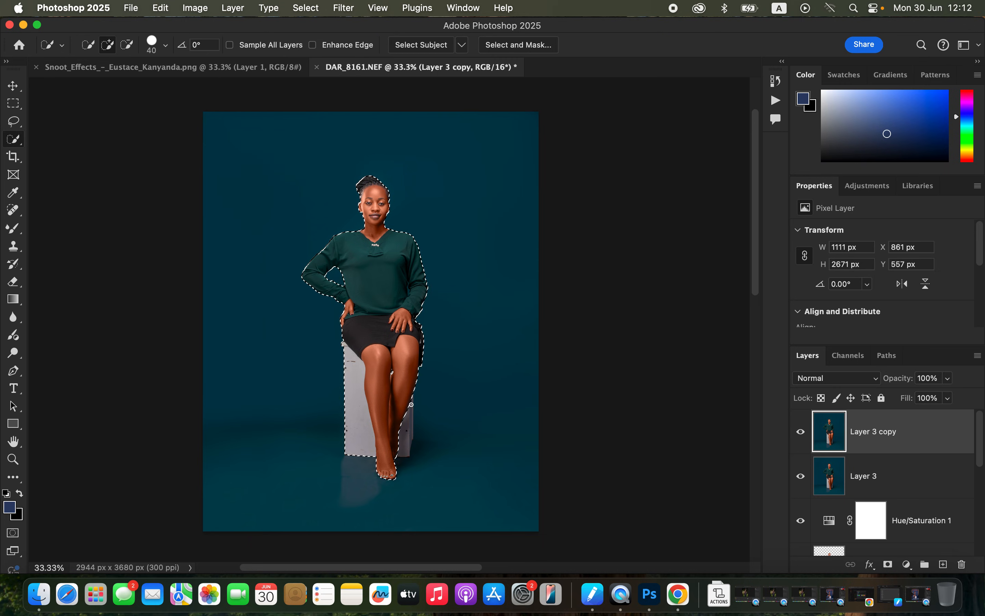
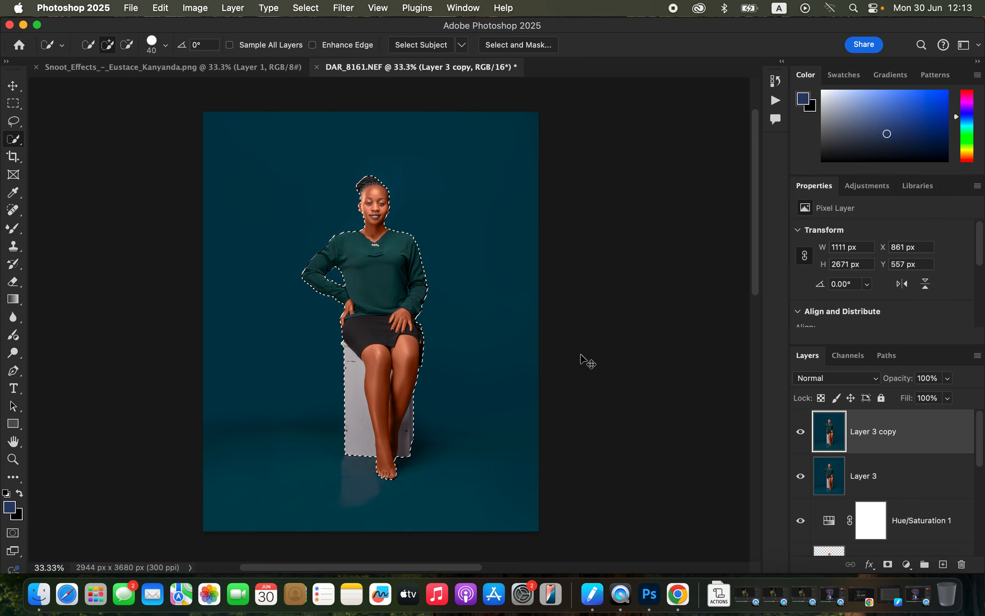
key("super+j")
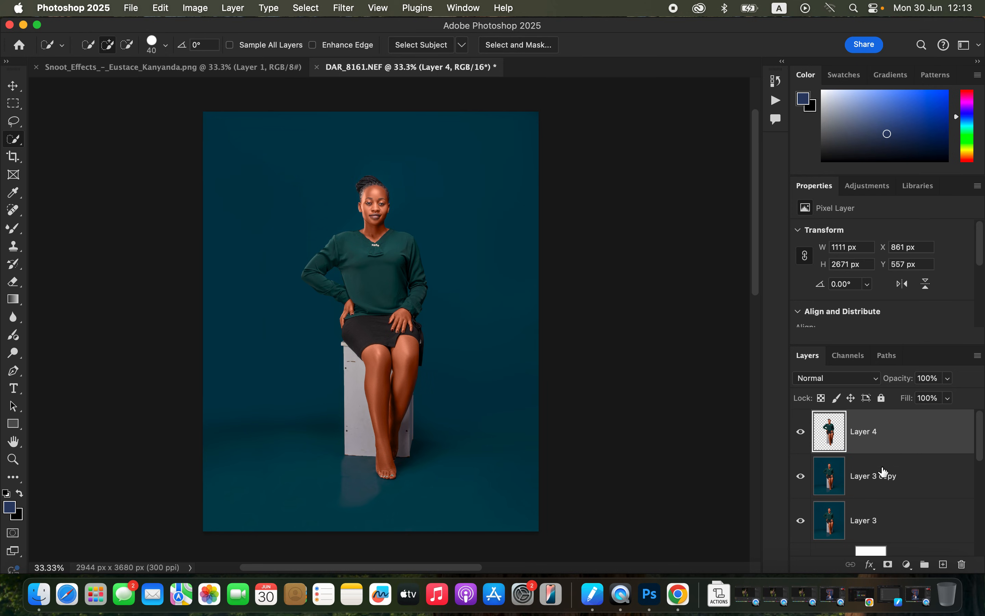
Step: Select the radial starburst tile in the Snoot Effects document with a rectangular marquee of about 1568 x 1617 px and copy it
left_click(903, 486)
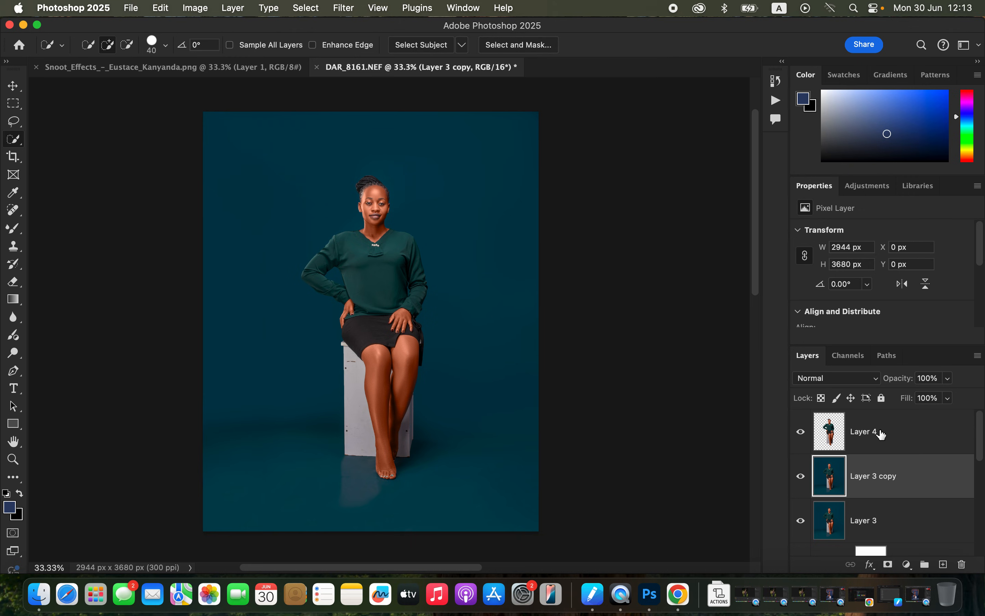
left_click(220, 73)
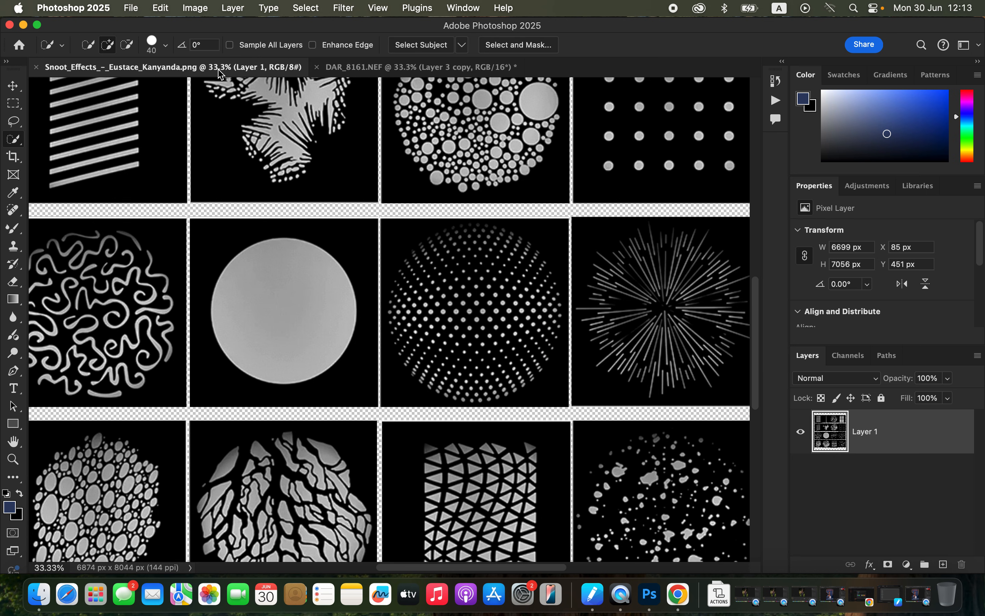
key("super+minus")
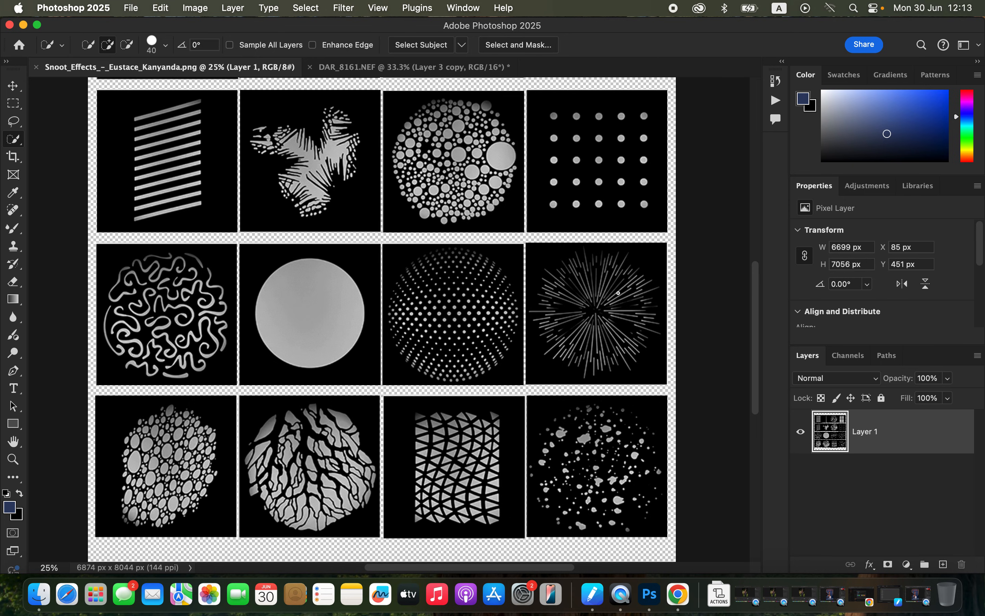
left_click(13, 104)
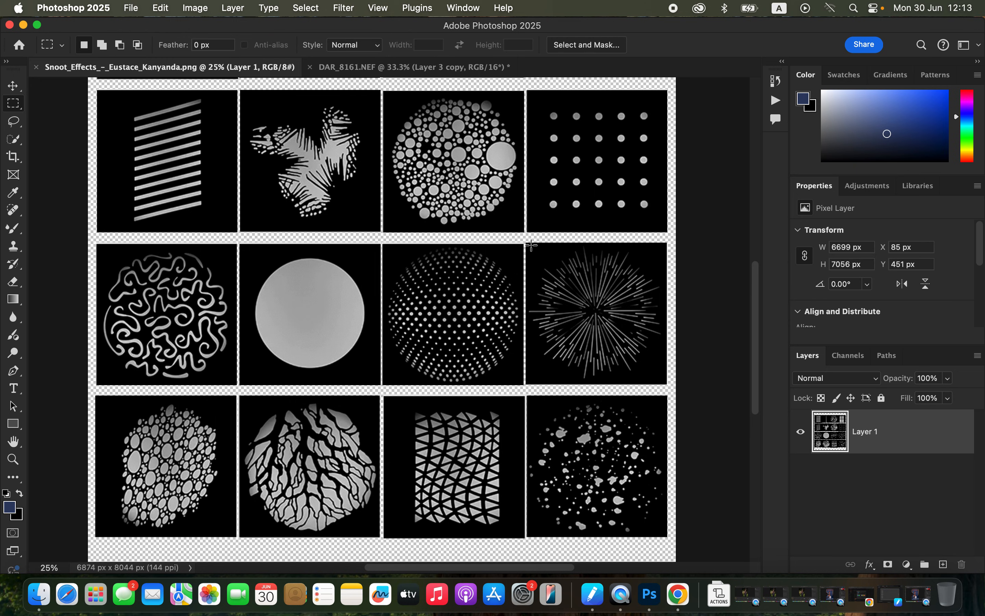
left_click_drag(530, 244, 664, 383)
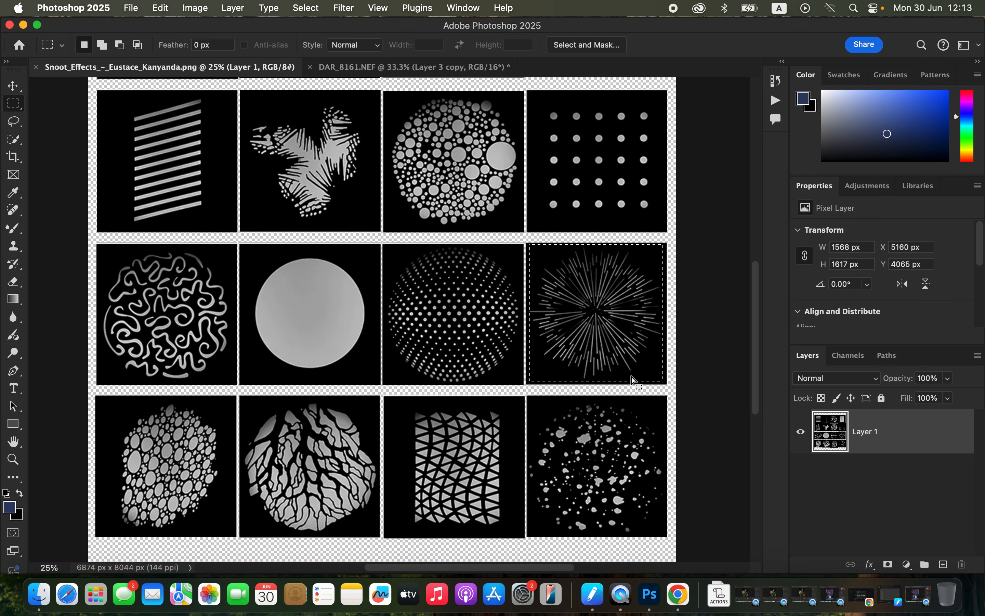
key("super+c")
Step: Paste the starburst into the portrait between Layer 3 copy and the cut-out subject layer, and convert it to a smart object
left_click(424, 72)
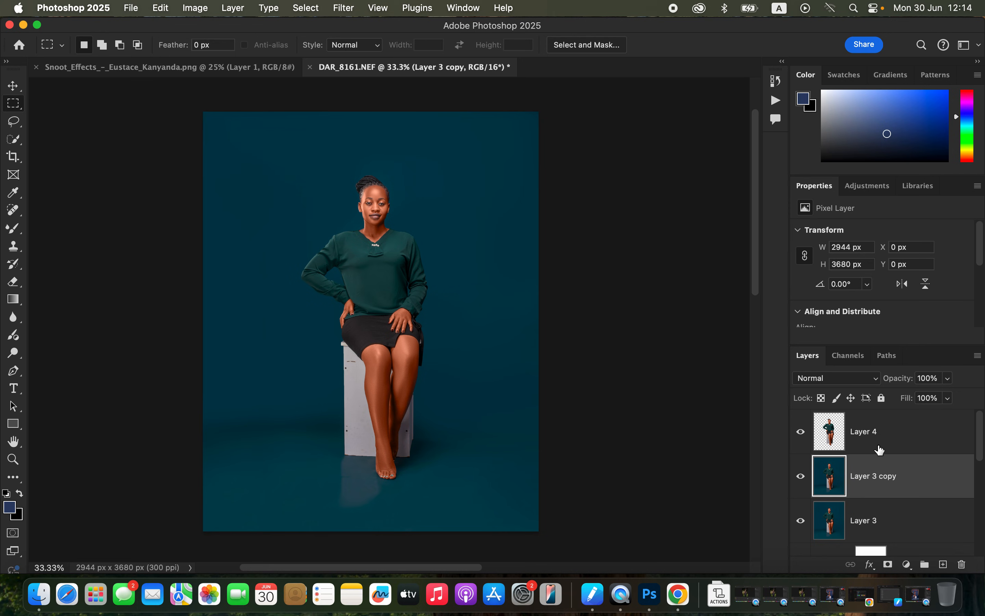
key("super+v")
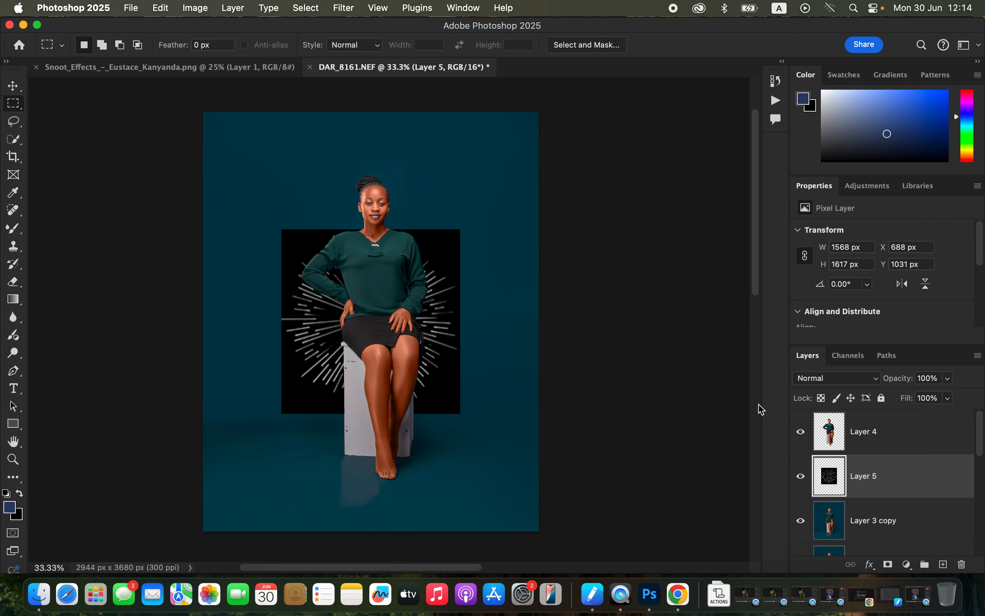
right_click(929, 497)
left_click(870, 478)
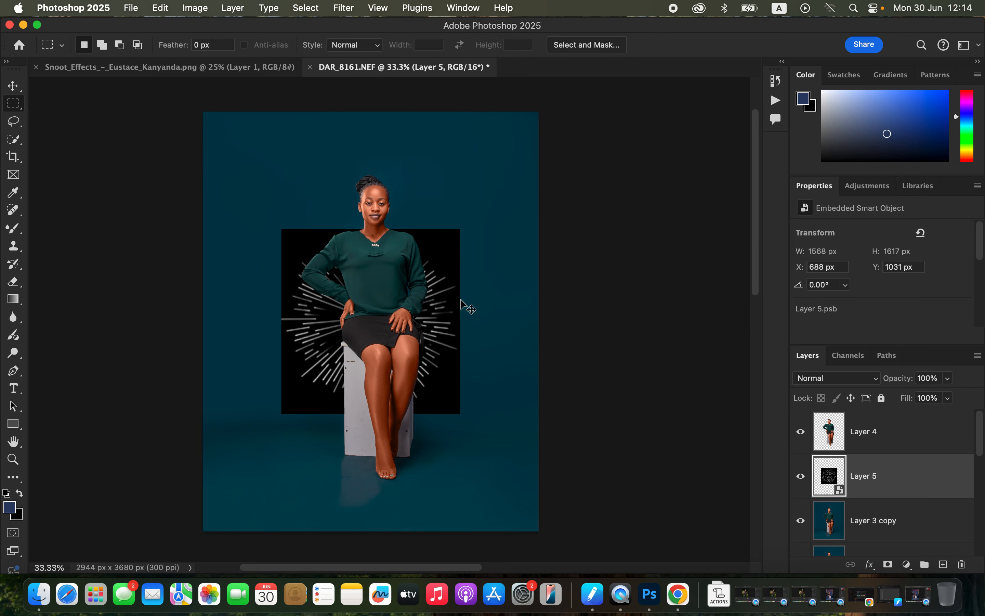
Step: Scale the starburst to about 110% and move it up so it is horizontally centred behind the woman's head and torso
key("super+t")
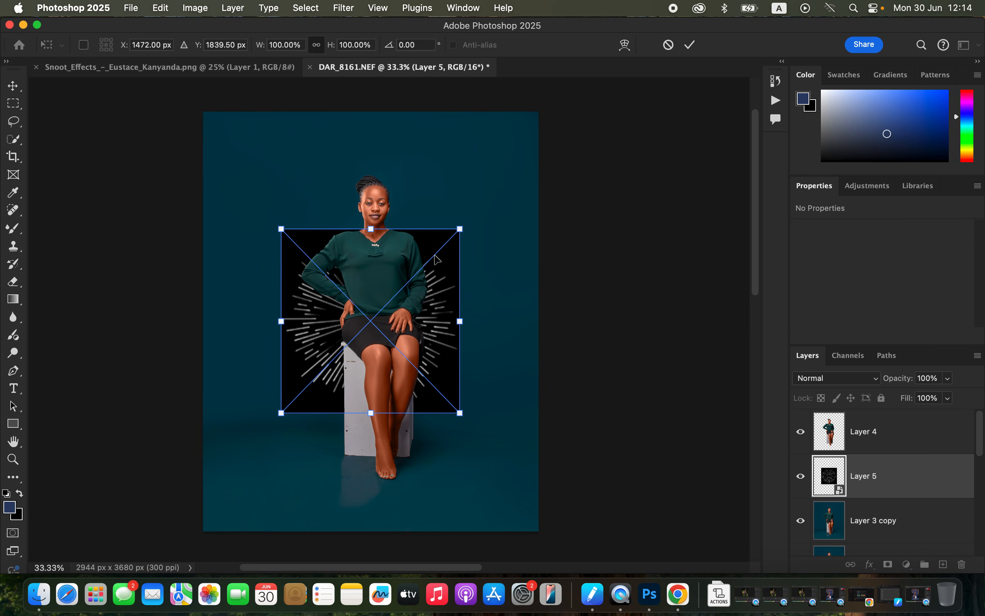
left_click_drag(462, 225, 501, 169)
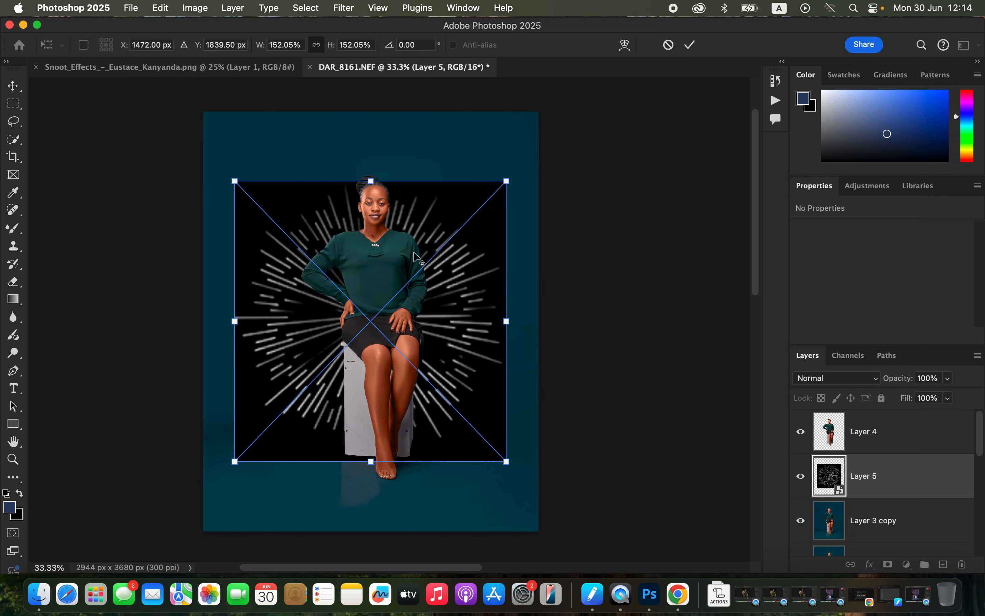
key("Return")
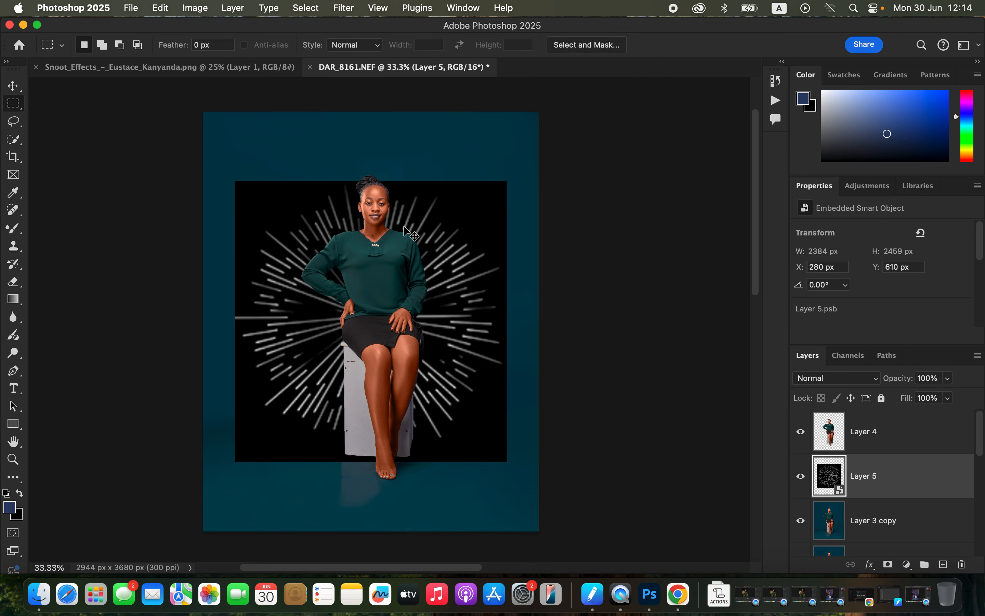
key("super+t")
left_click_drag(379, 263, 378, 228)
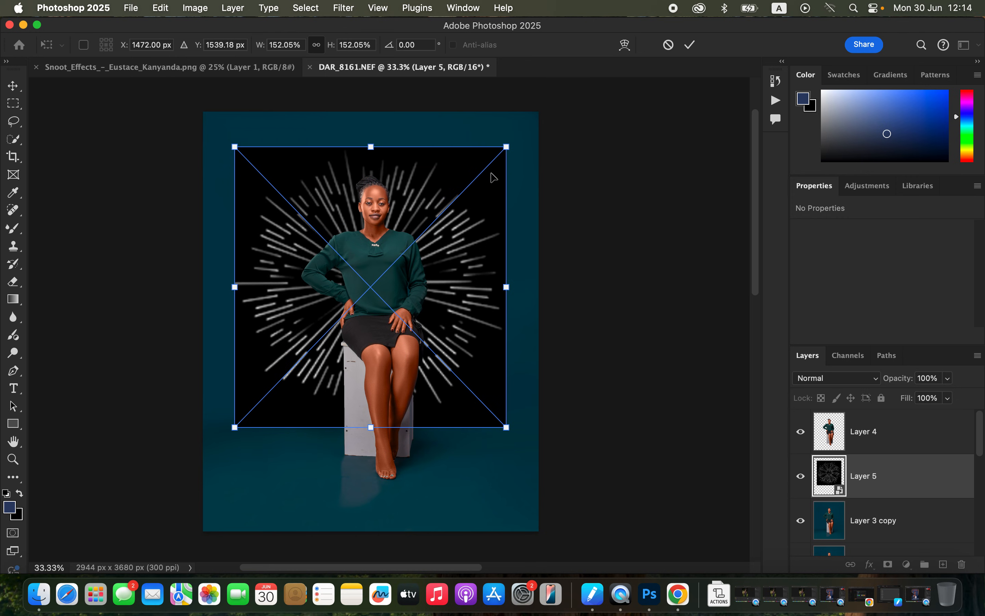
left_click_drag(505, 147, 486, 171)
left_click_drag(422, 213, 424, 187)
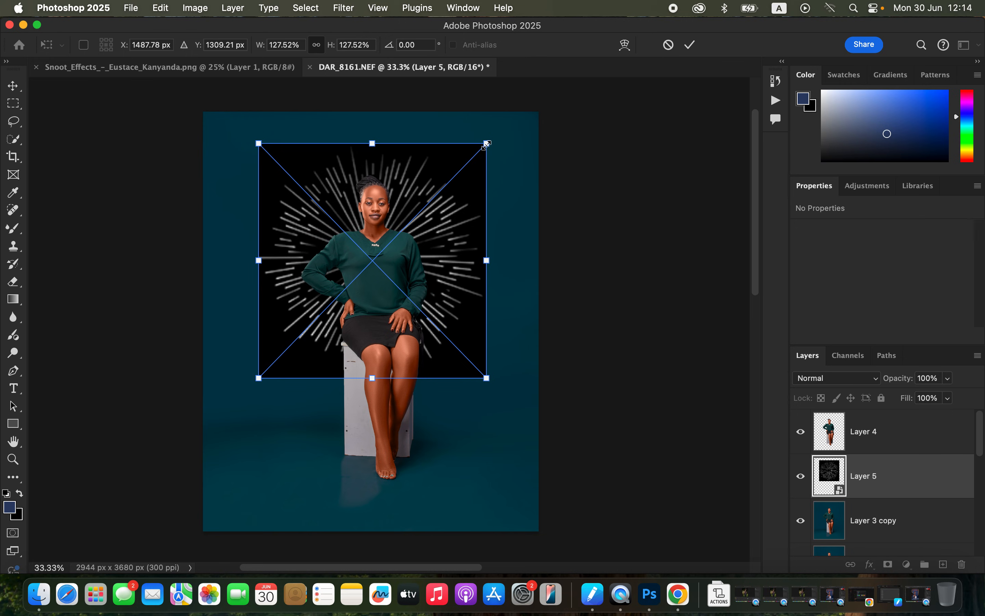
left_click_drag(486, 144, 477, 170)
mouse_move(411, 208)
left_mouse_down()
mouse_move(462, 206)
mouse_move(362, 207)
mouse_move(411, 215)
left_mouse_up()
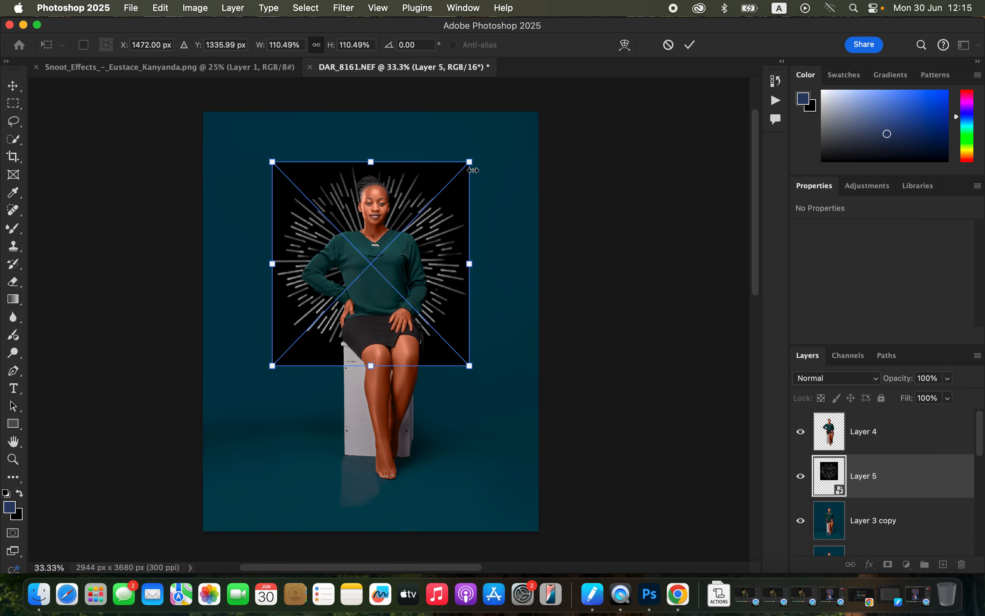
key("Return")
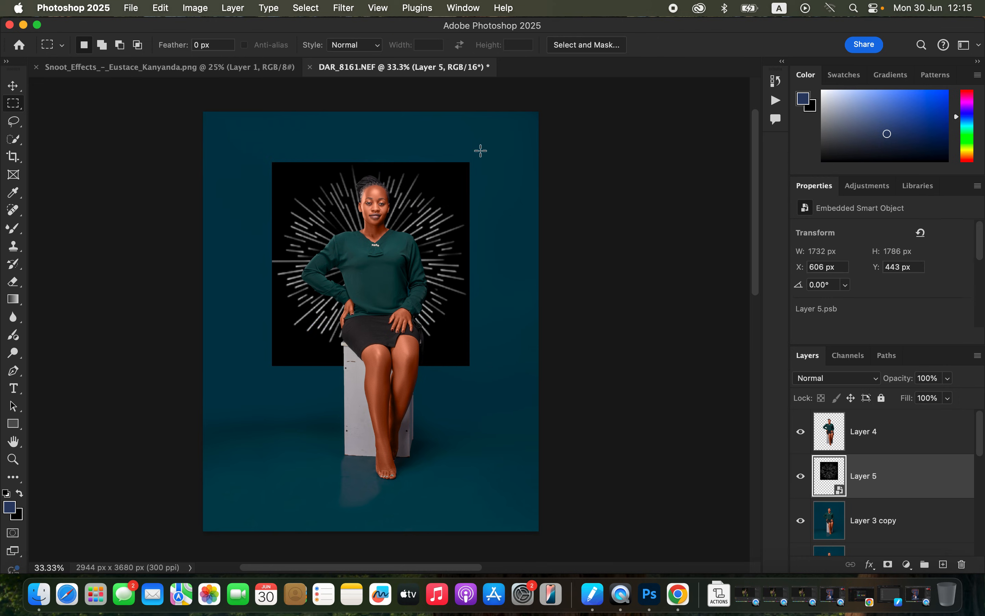
Step: Set the starburst layer's blend mode to Screen
left_click(847, 381)
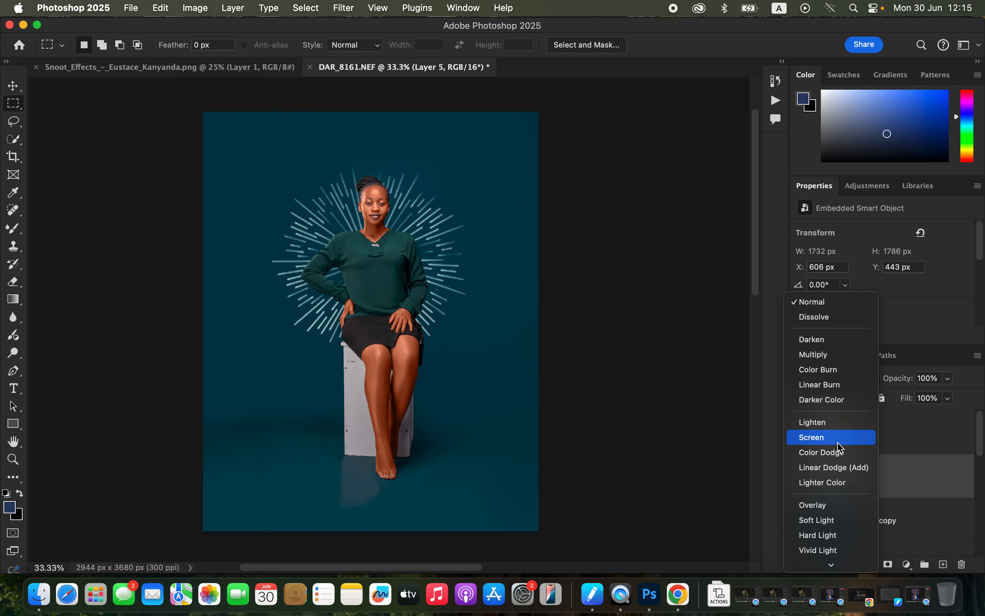
left_click(838, 445)
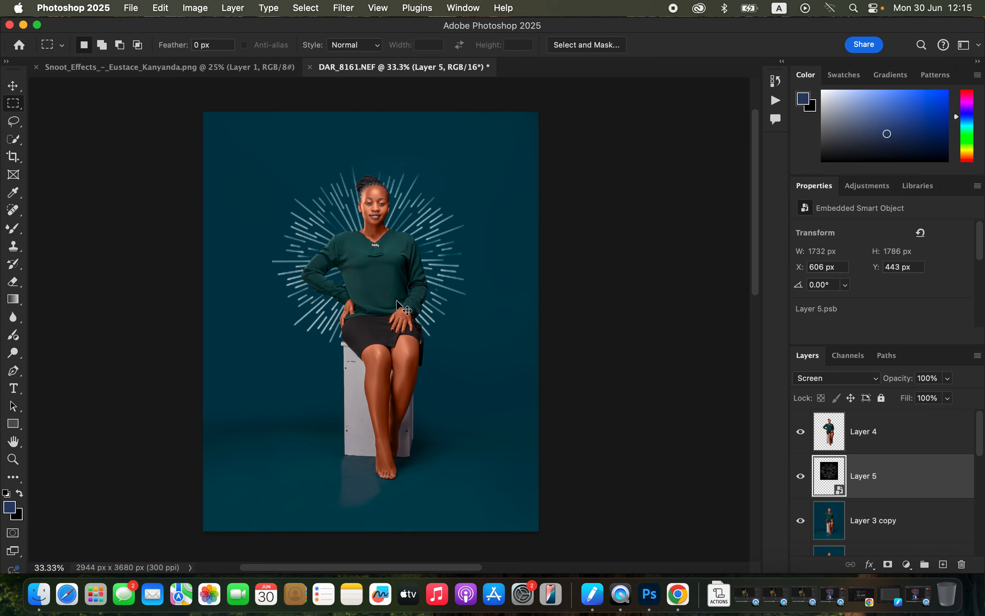
Step: Scale the starburst to about 128% and shift it slightly right and down behind the woman's torso
key("super+t")
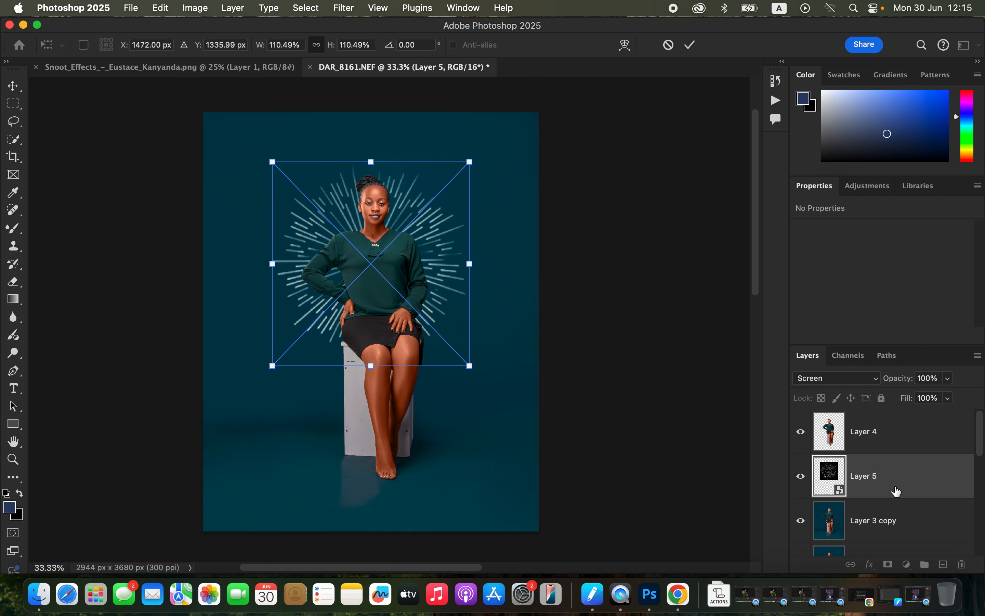
left_click_drag(471, 367, 486, 384)
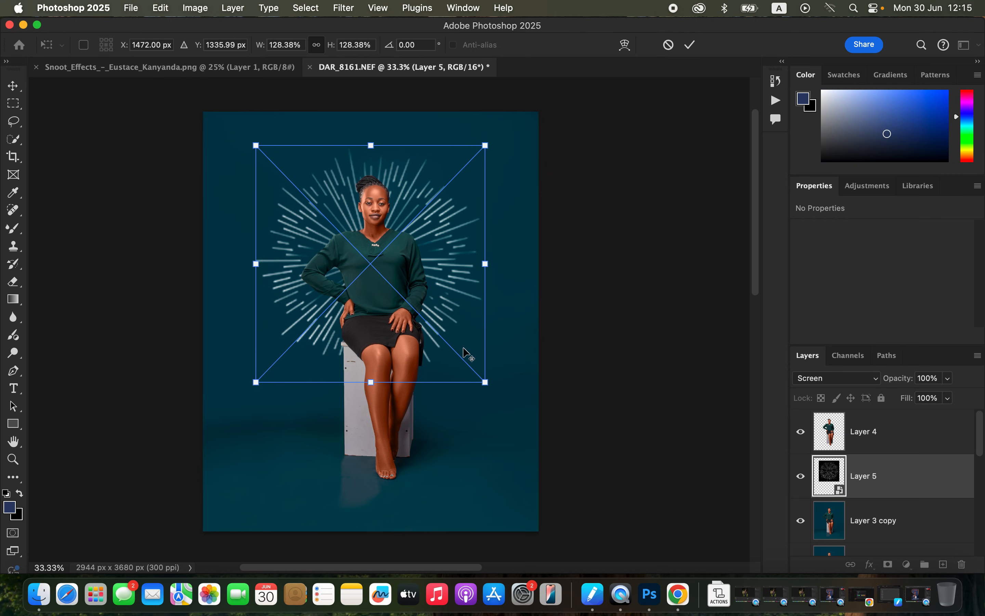
left_click_drag(451, 323, 456, 327)
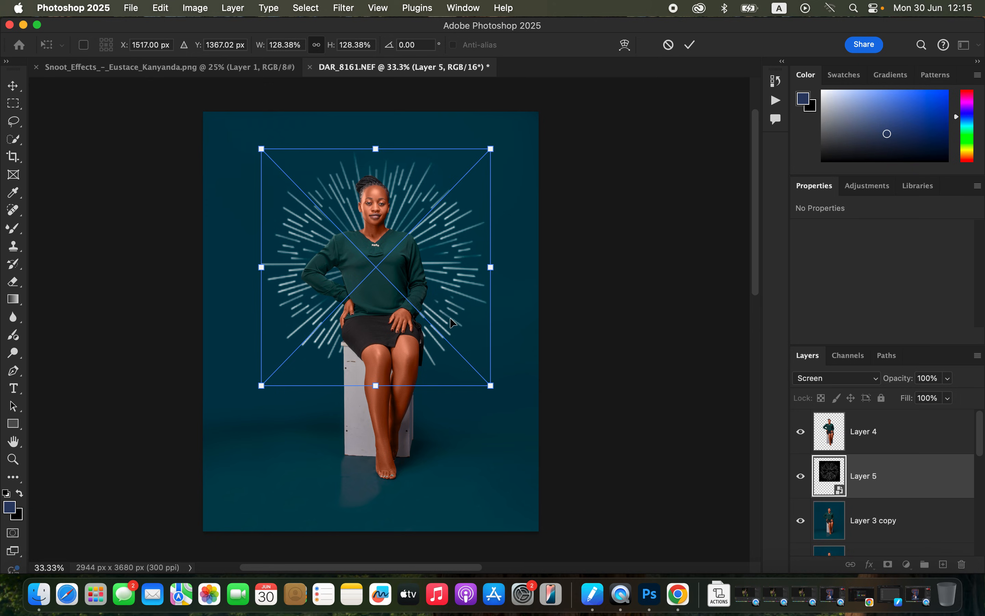
key("Return")
key("m")
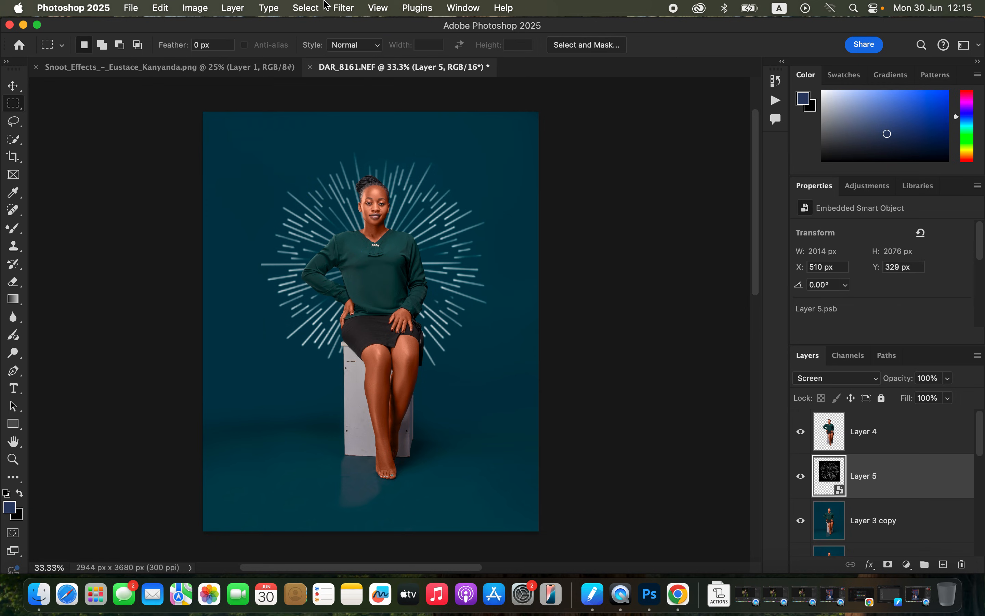
left_click(345, 9)
mouse_move(353, 192)
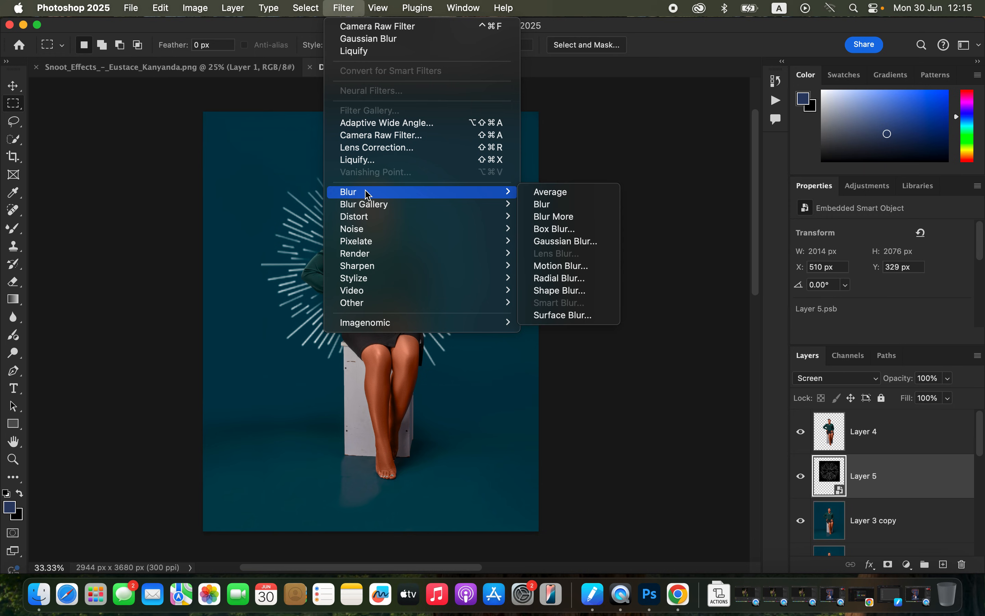
left_click(591, 242)
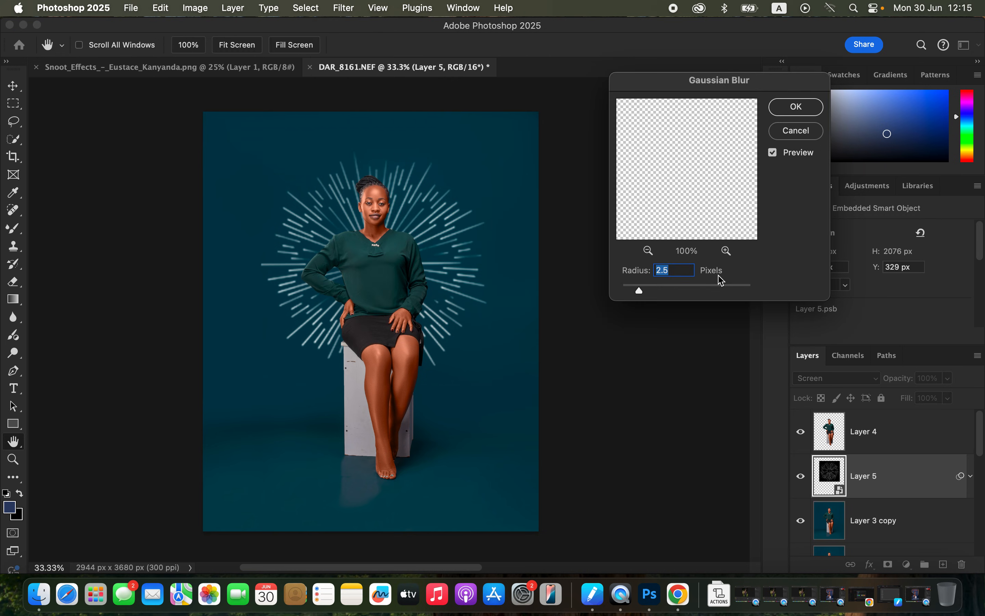
left_click_drag(643, 293, 660, 294)
left_click(662, 289)
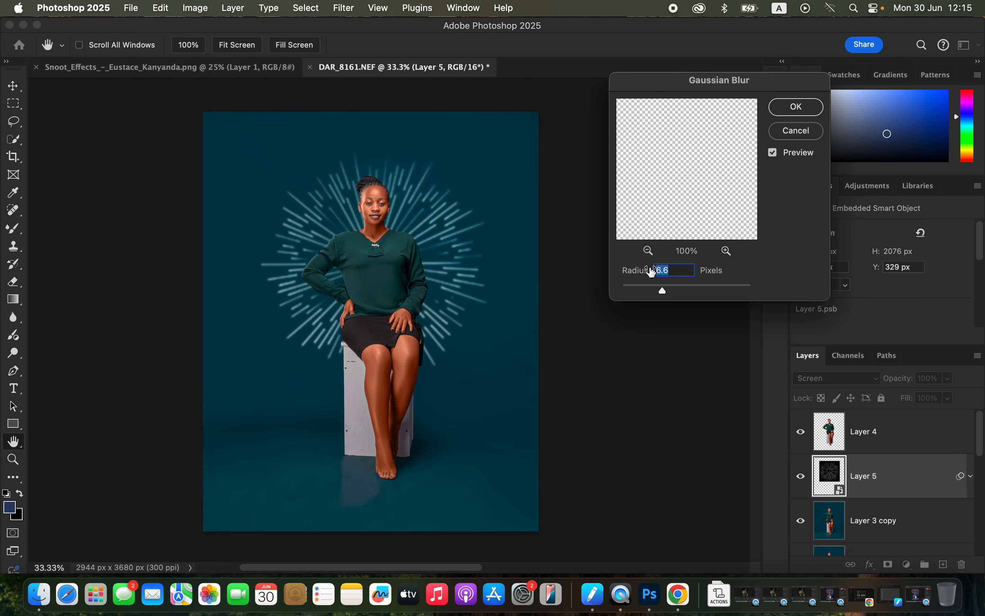
left_click(801, 136)
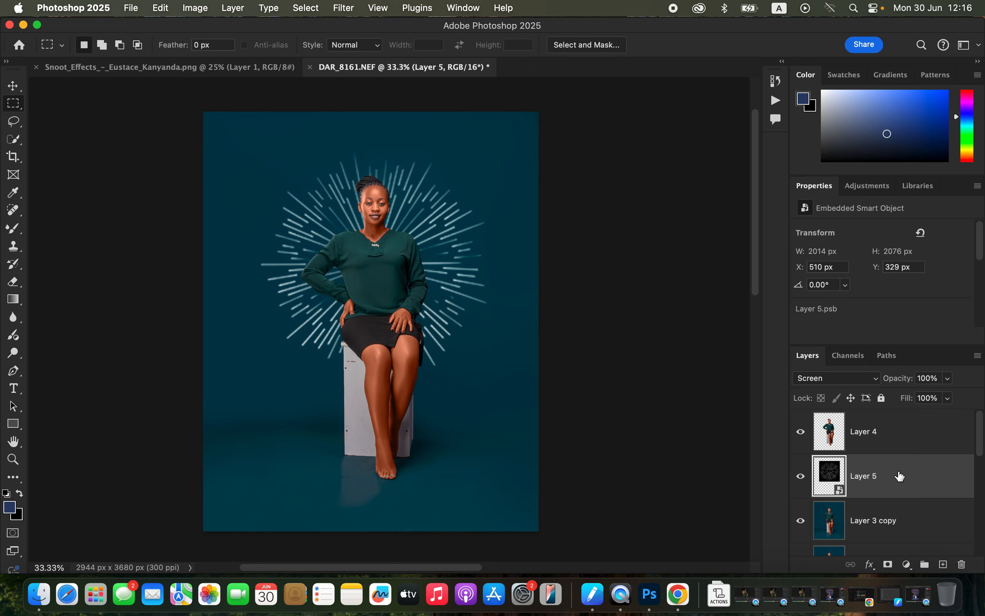
Step: Delete the starburst layer and copy the window-blinds tile from the Snoot Effects document with a rectangular marquee of about 1444 x 1590 px
key("Delete")
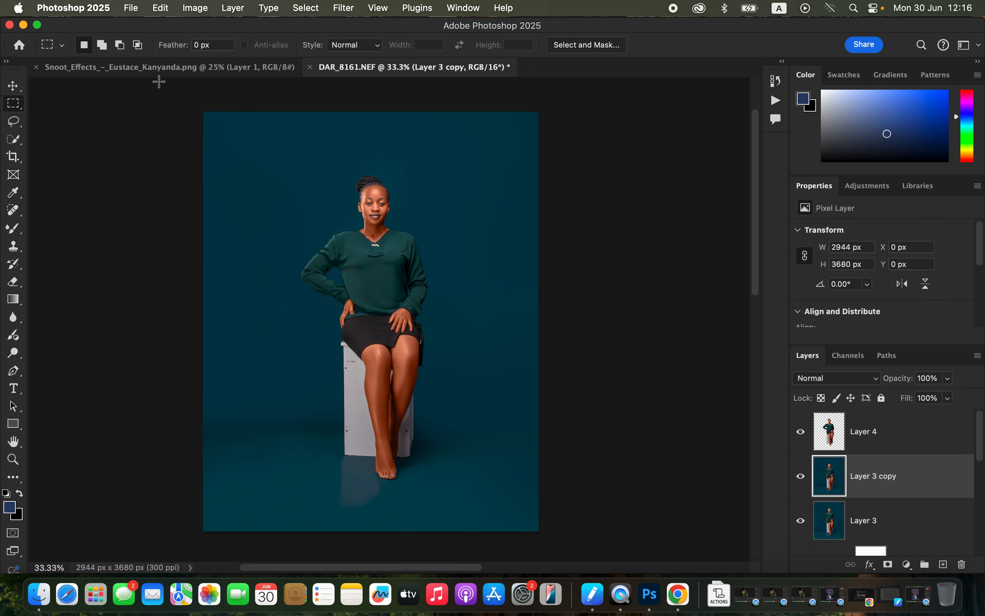
left_click(169, 68)
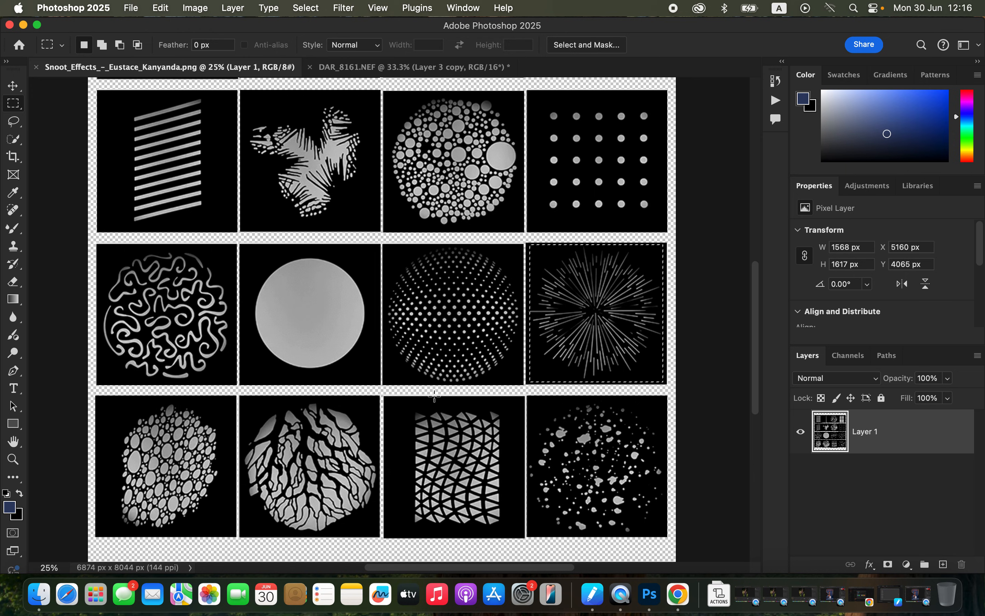
left_click_drag(754, 356, 761, 304)
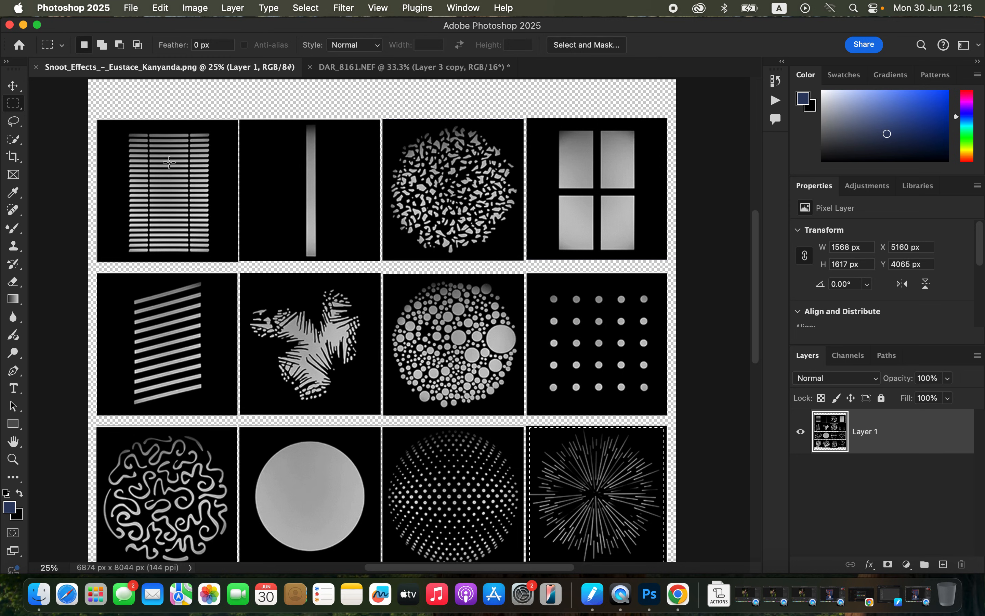
left_click_drag(108, 124, 232, 260)
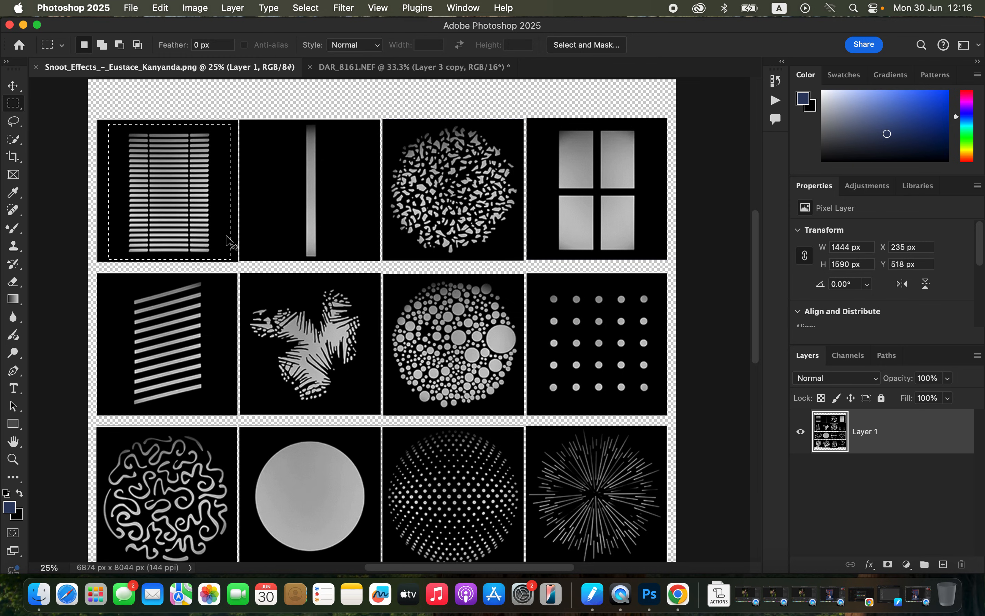
Step: Paste the window blinds into the portrait between Layer 3 copy and Layer 4, and convert them to a smart object
left_click(434, 70)
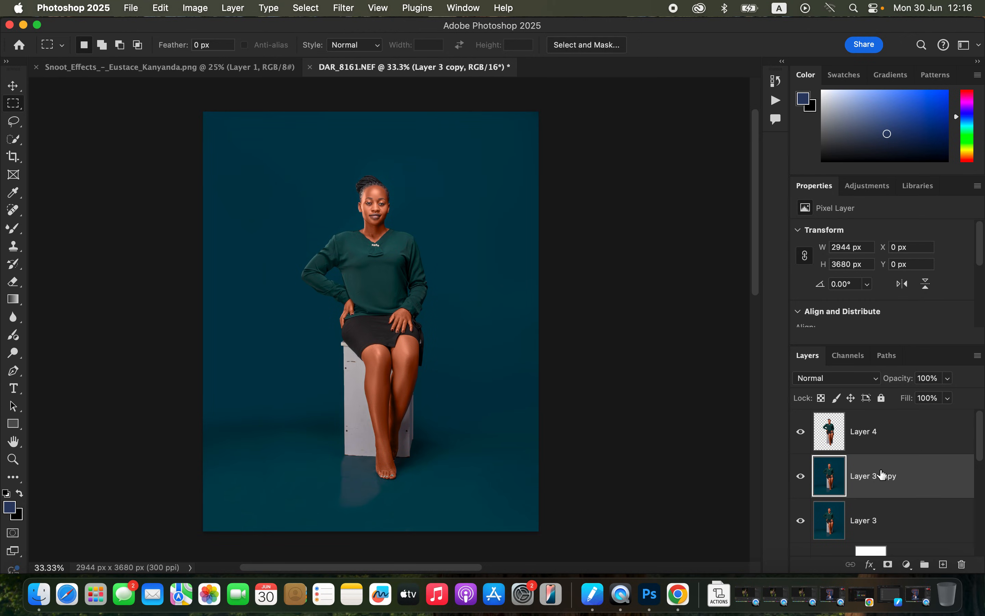
key("super+v")
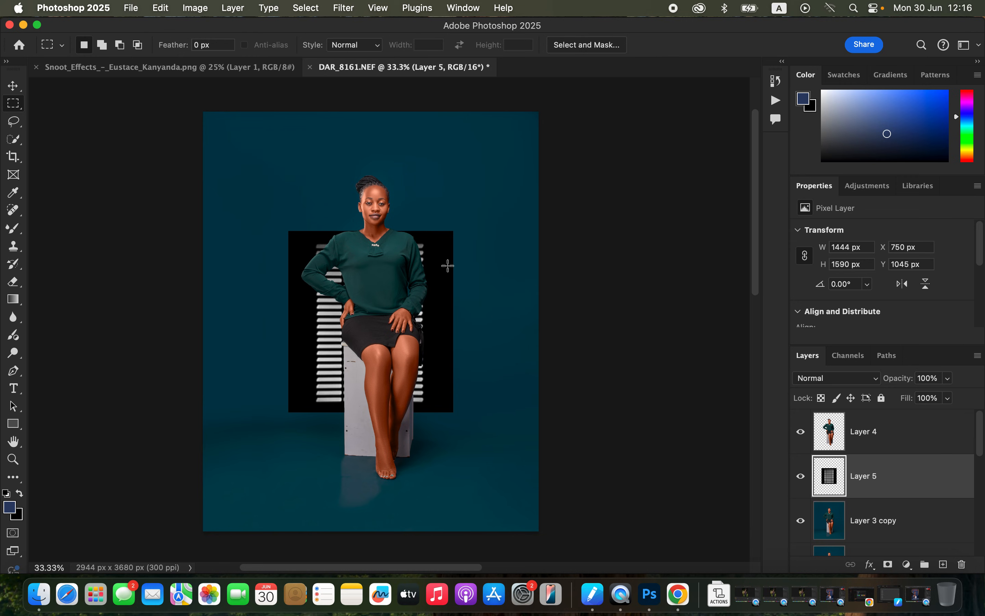
right_click(921, 480)
left_click(895, 480)
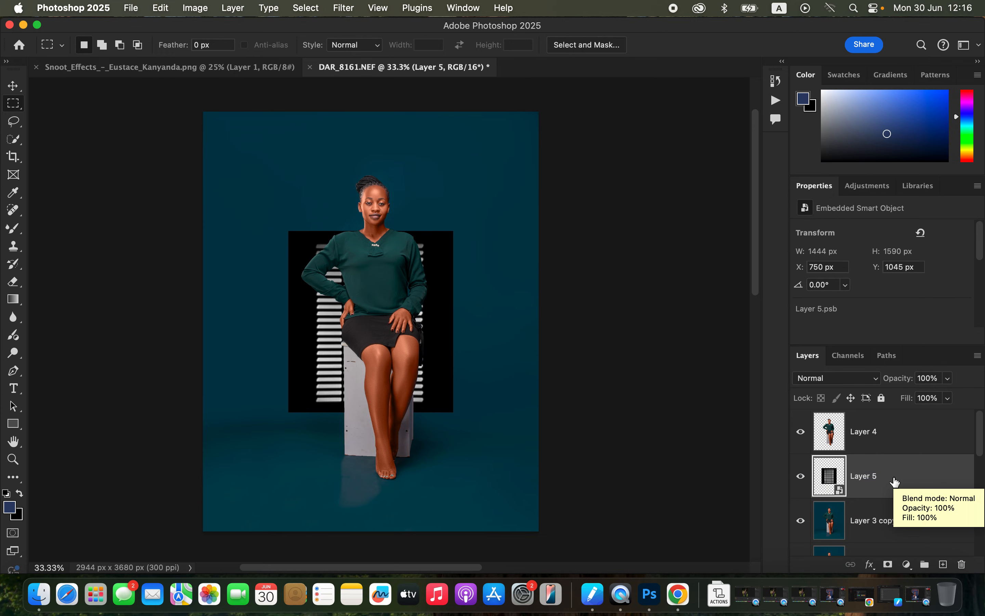
Step: Scale the window blinds to about 121% and move them up and slightly left behind the woman's head and torso
key("super+t")
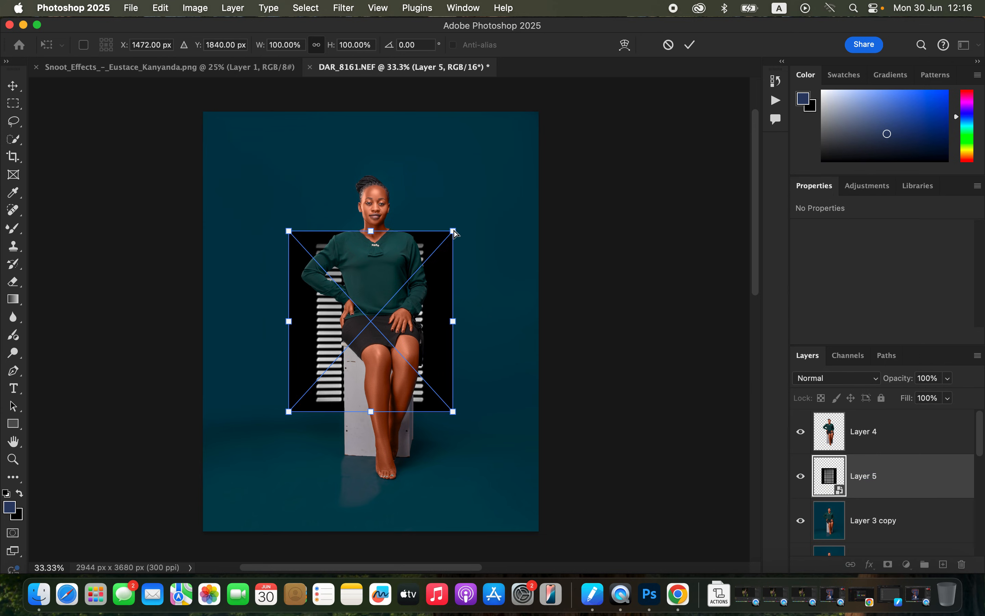
left_click_drag(455, 226, 494, 184)
left_click_drag(453, 290, 442, 227)
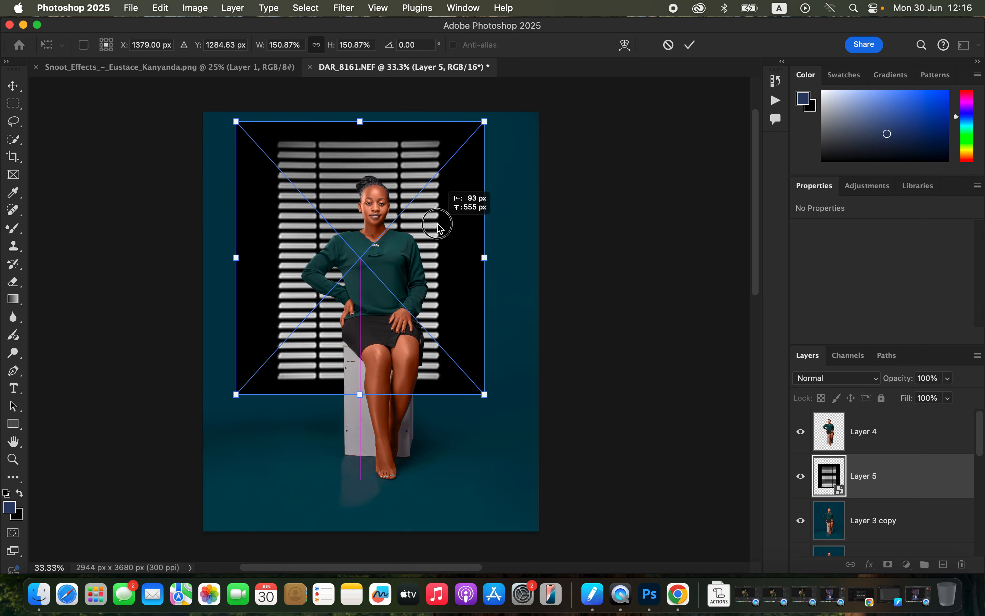
left_click_drag(484, 122, 468, 139)
left_click_drag(339, 188, 316, 193)
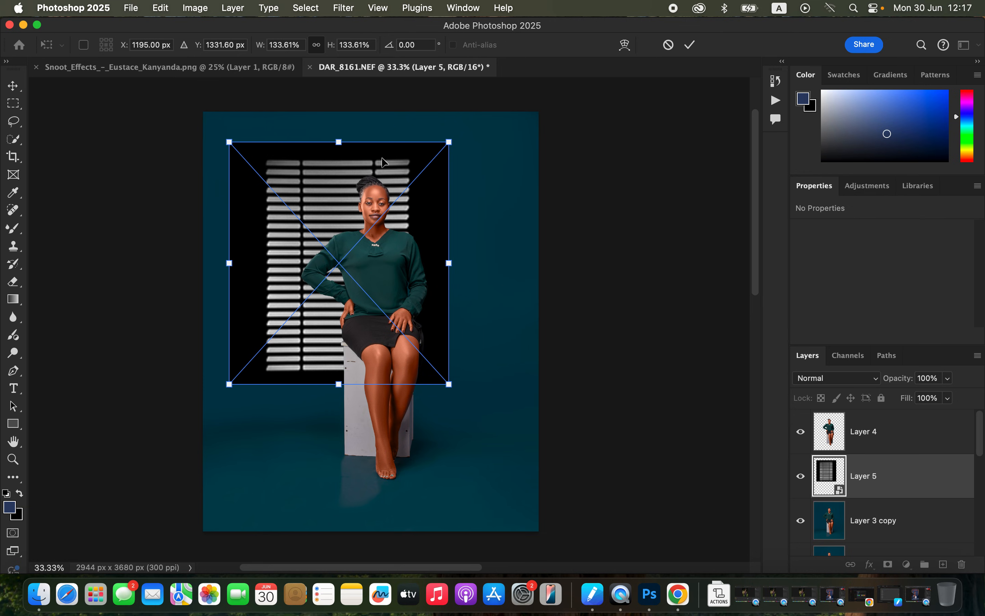
left_click_drag(449, 139, 430, 162)
left_click_drag(350, 202, 367, 186)
left_click_drag(451, 148, 458, 137)
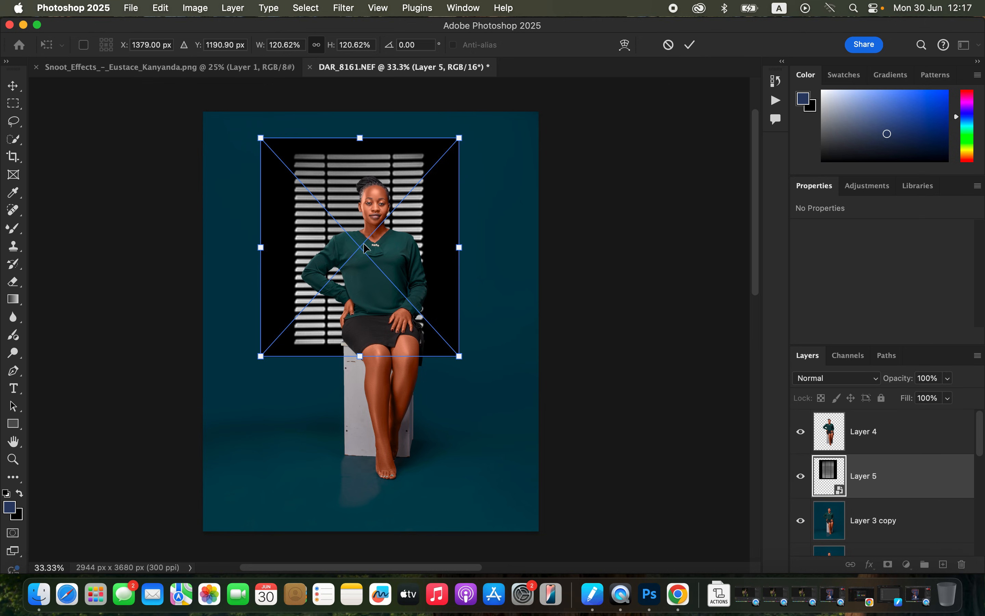
key("Return")
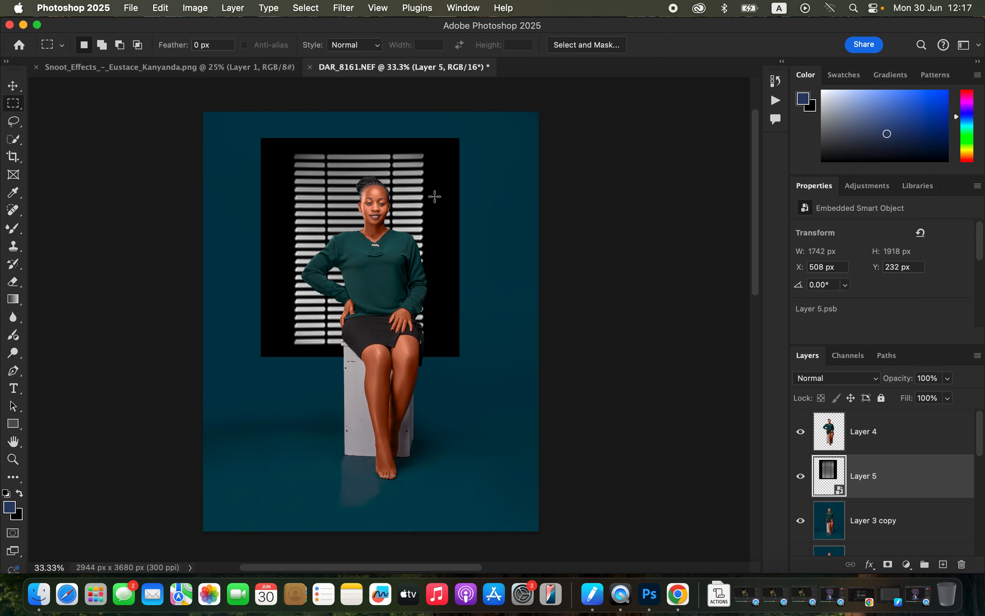
Step: Set the blinds layer's blend mode to Screen and apply a Gaussian Blur with a radius of 9.5 pixels
left_click(852, 378)
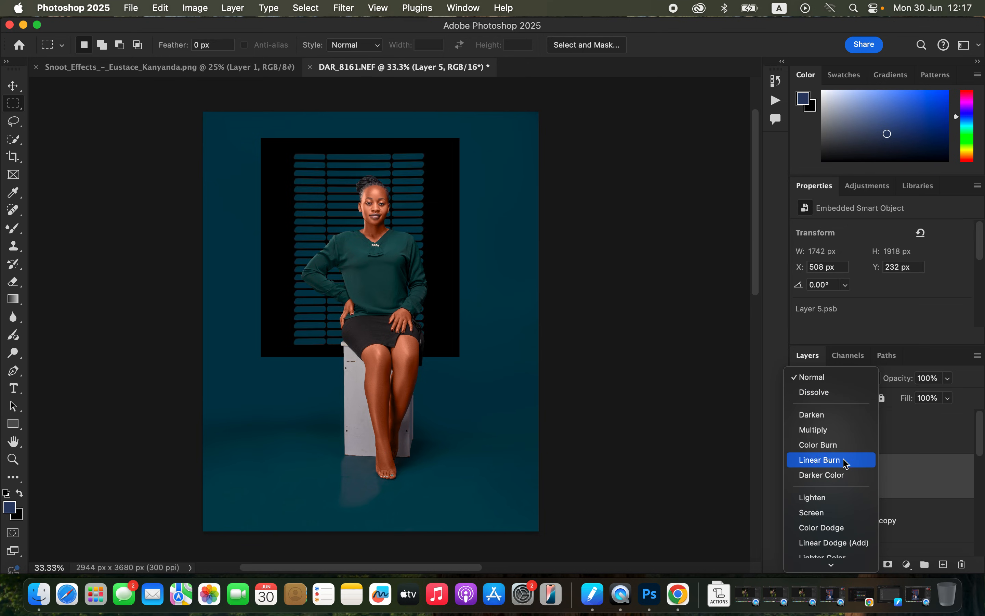
left_click(841, 513)
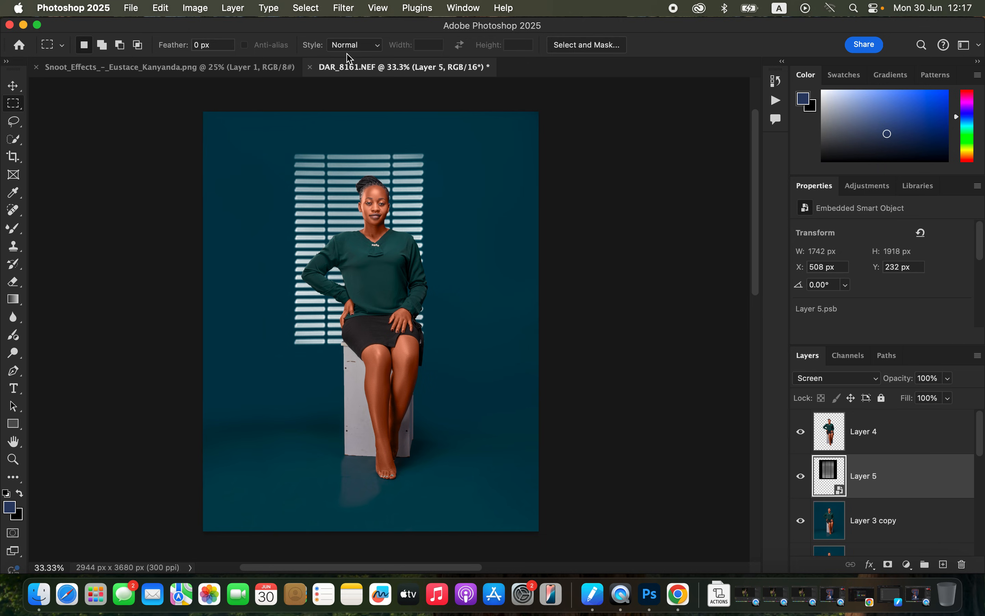
left_click(344, 8)
mouse_move(440, 194)
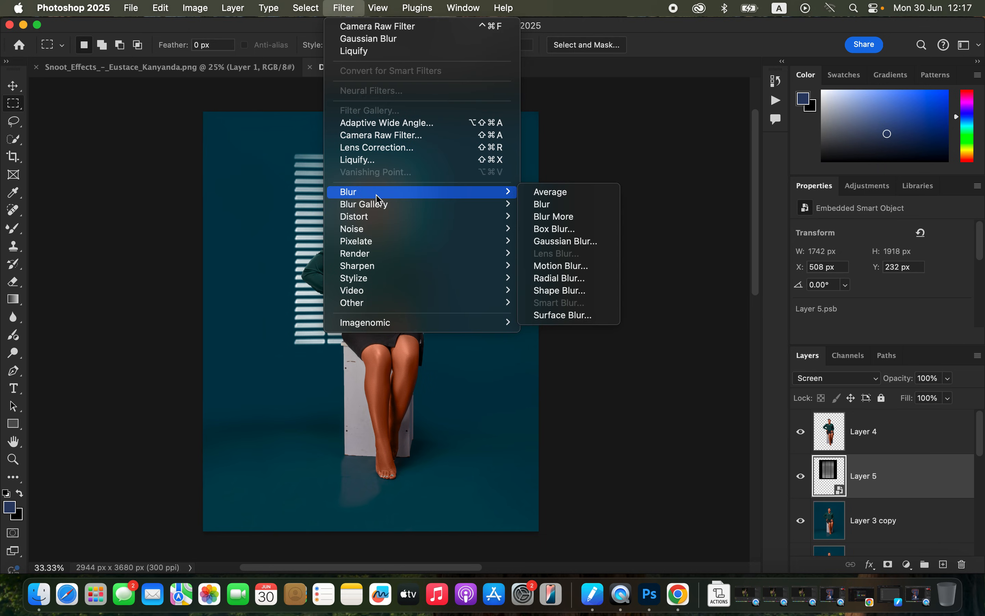
left_click(588, 244)
left_click_drag(656, 293, 678, 292)
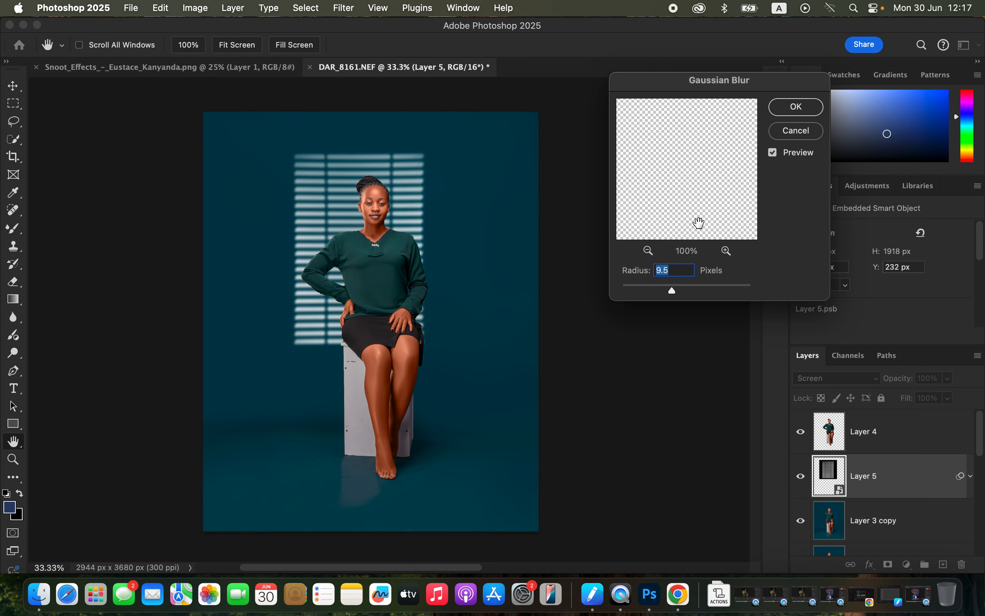
left_click(793, 106)
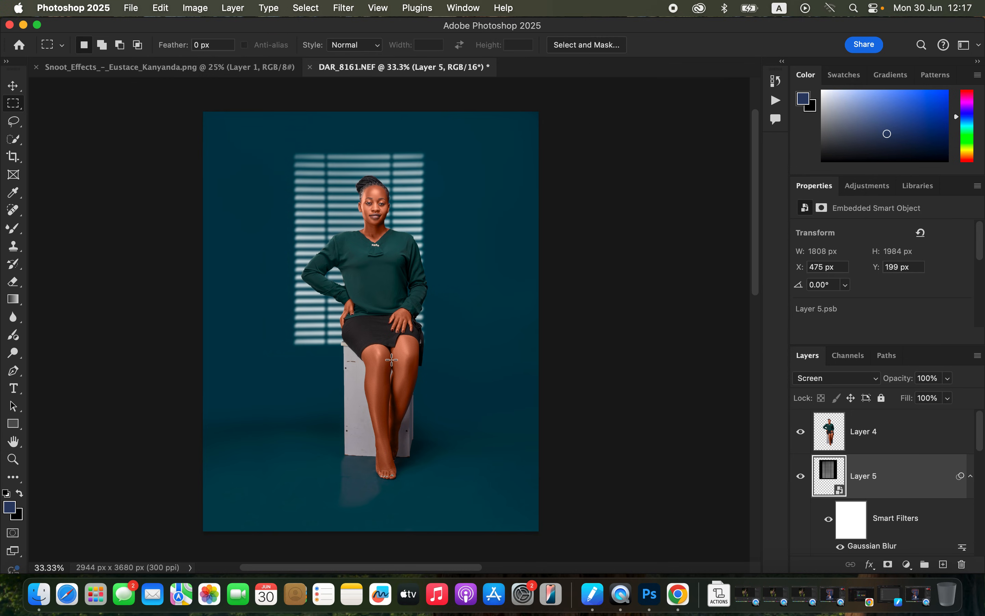
Step: Enlarge the blurred window blinds to about 128% and shift them slightly to the left behind the woman
key("super+t")
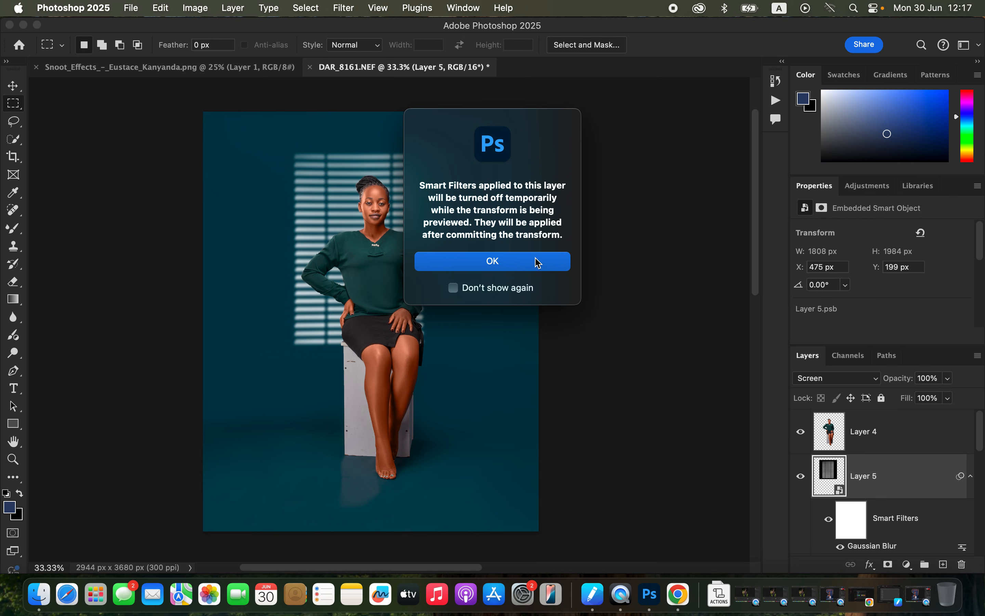
left_click(538, 263)
left_click_drag(461, 359, 472, 370)
left_click_drag(450, 304, 427, 309)
left_click_drag(462, 129, 456, 133)
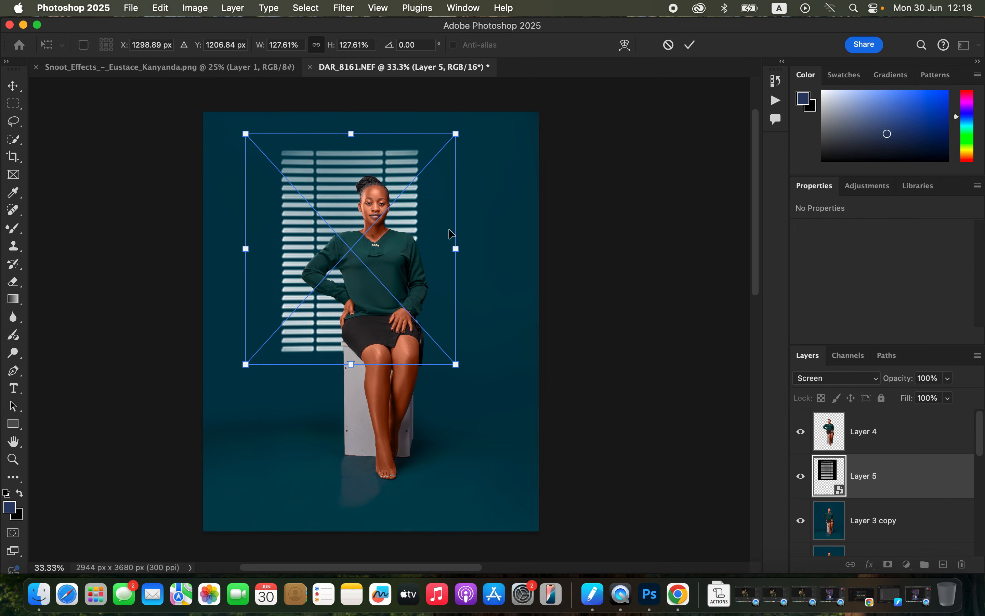
key("Return")
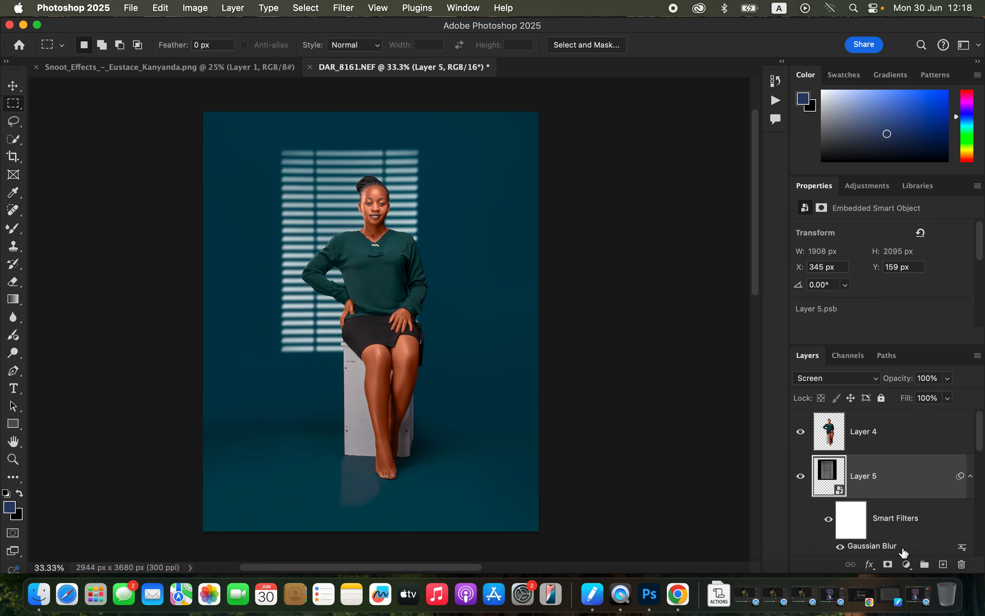
Step: Add a Hue/Saturation adjustment above the blinds layer and clip it to that layer
left_click(906, 565)
mouse_move(906, 570)
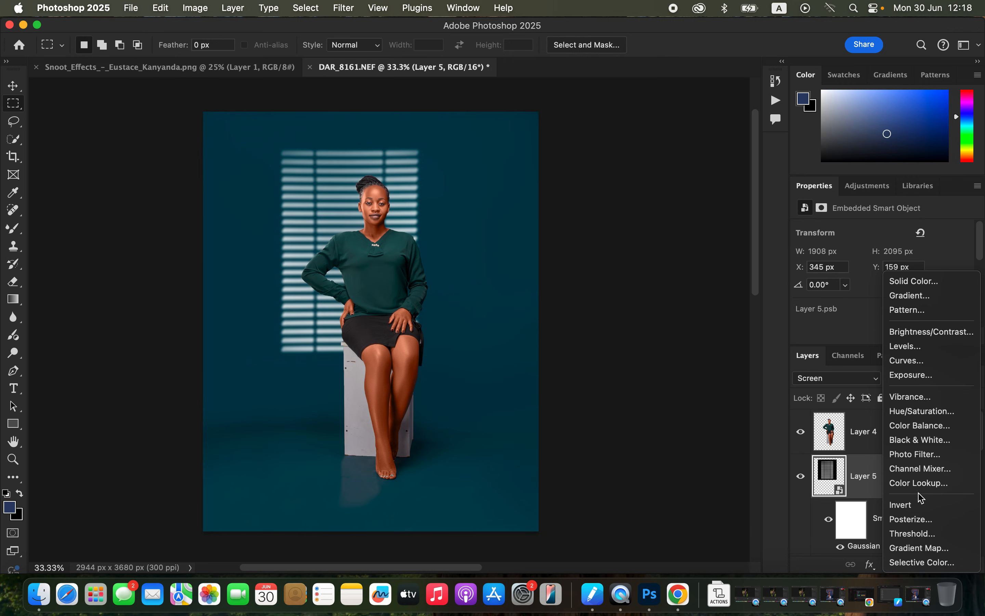
left_click(928, 412)
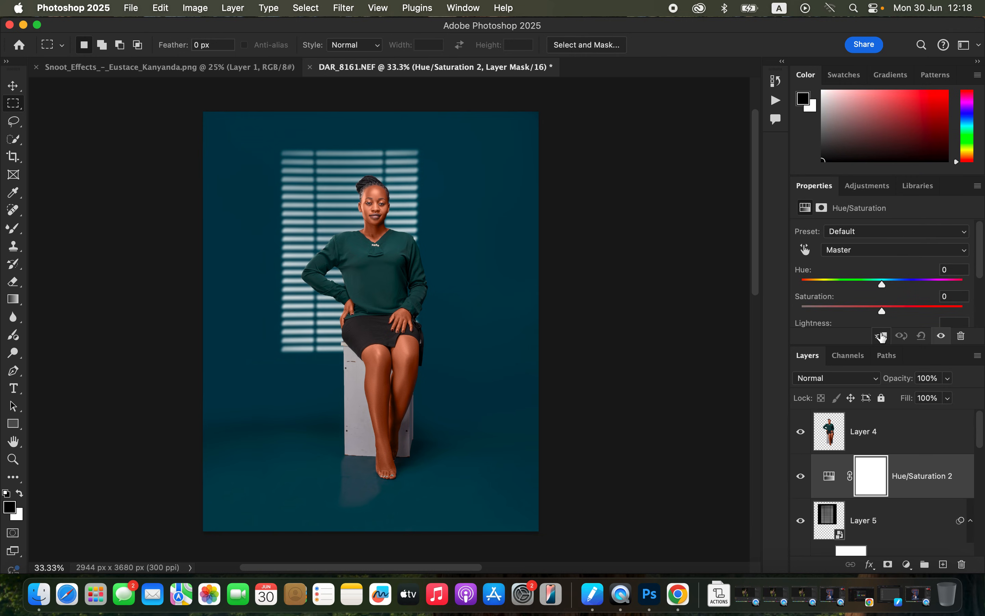
left_click(880, 338)
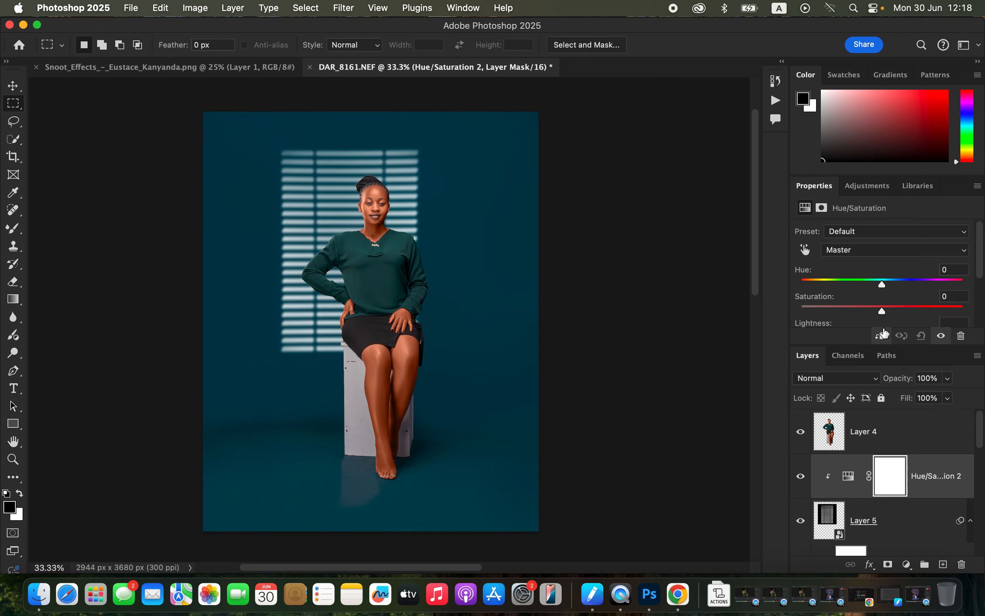
Step: Colorize the window blinds in a pale yellow-green hue with the saturation set to 14
left_click_drag(982, 270, 981, 301)
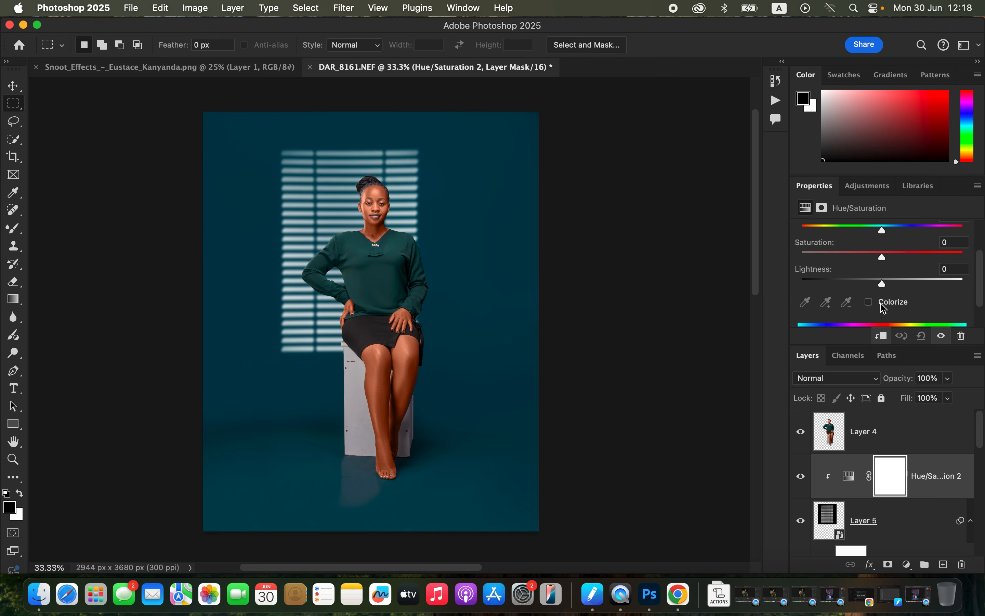
left_click(869, 303)
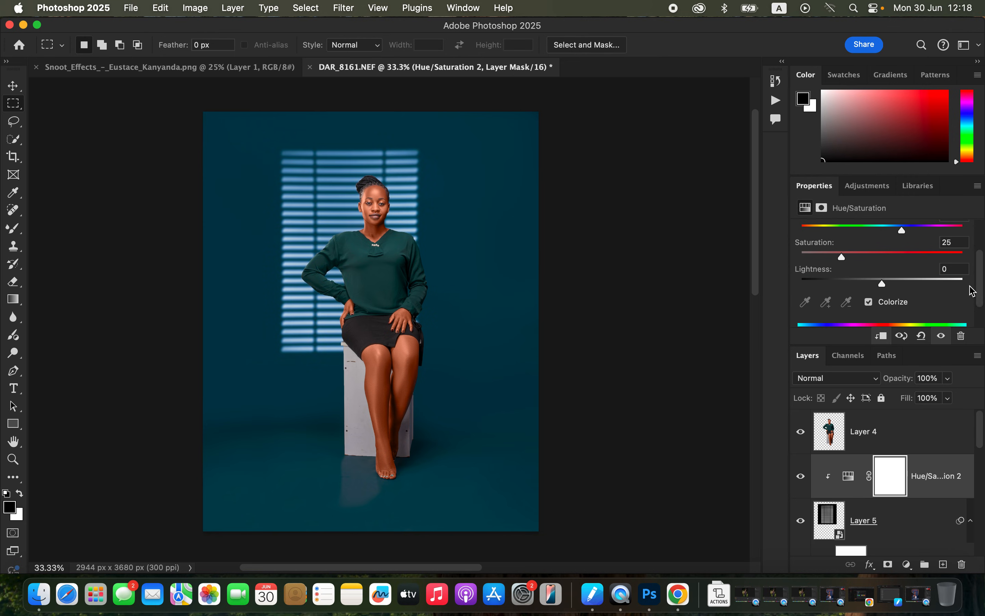
left_click_drag(902, 230, 827, 259)
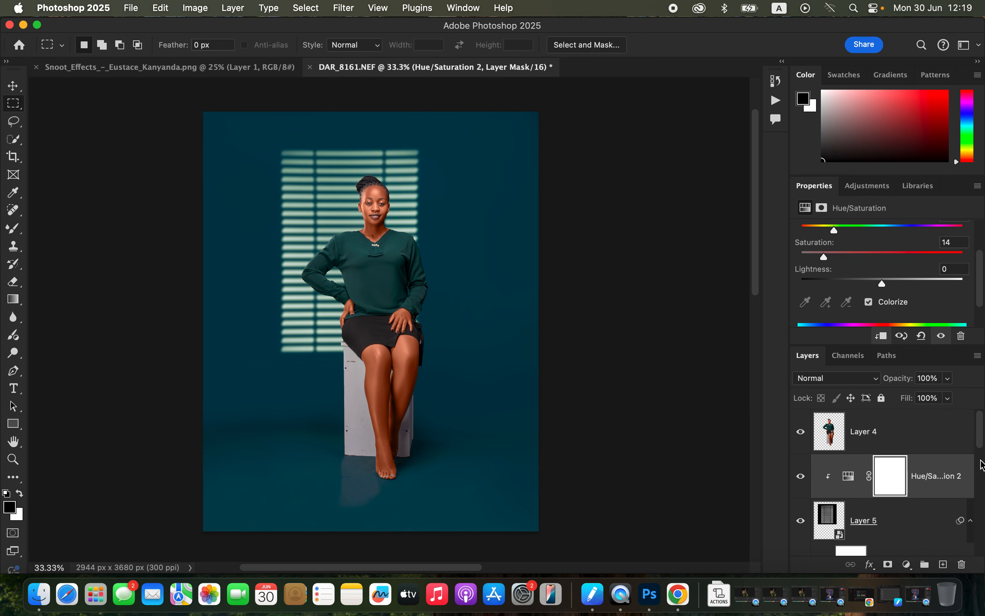
scroll(980, 447, "down", 5)
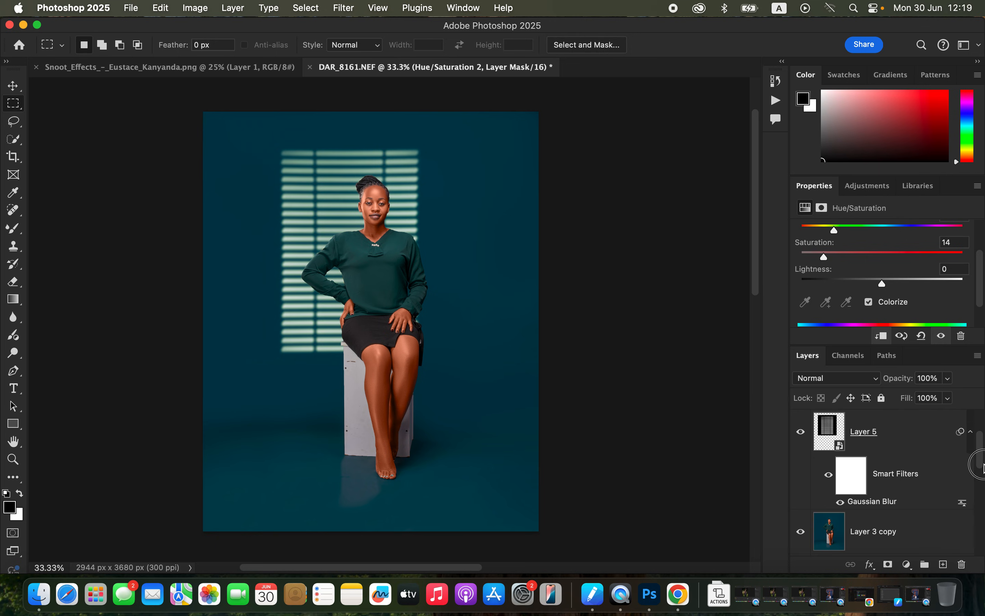
Step: Reopen the Gaussian Blur smart filter on the window blinds layer and increase its radius slightly
double_click(905, 505)
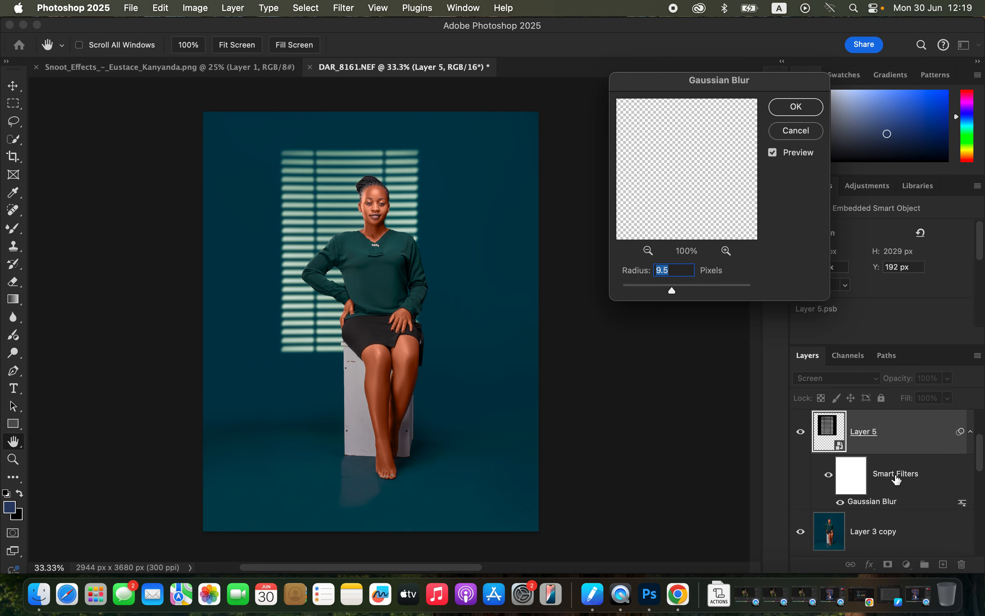
left_click_drag(677, 294, 675, 294)
left_click(797, 106)
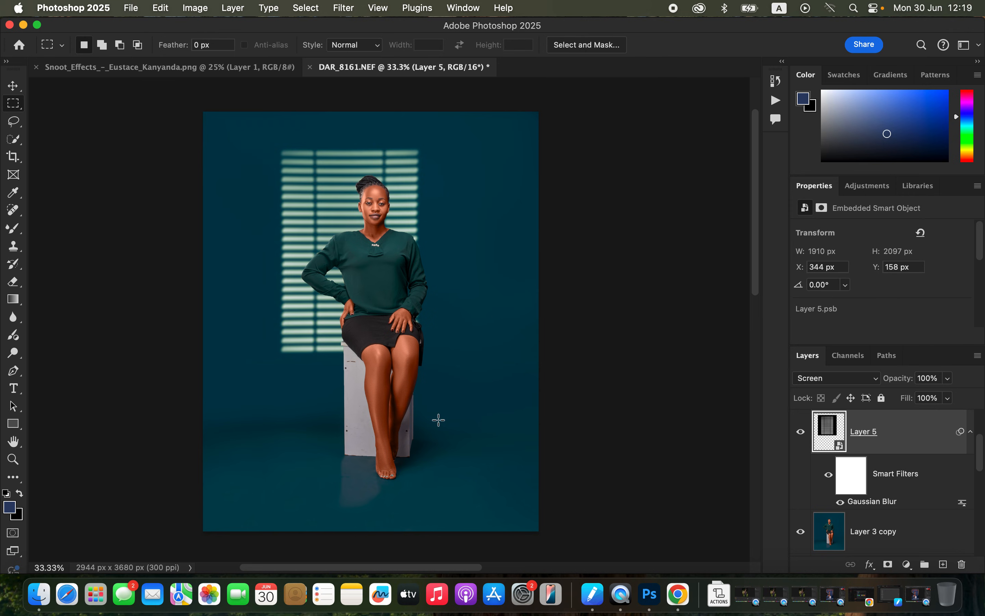
key("super+minus")
key("super+equal")
Step: Set up a JPG export of the portrait with quality 7 and Bicubic Sharper resampling
left_click(130, 6)
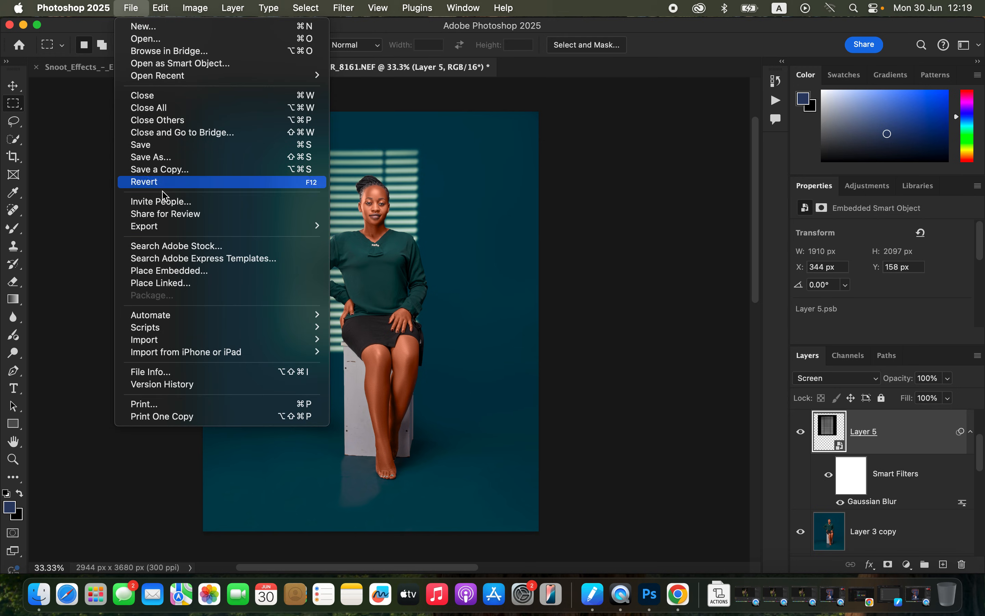
mouse_move(171, 226)
left_click(428, 244)
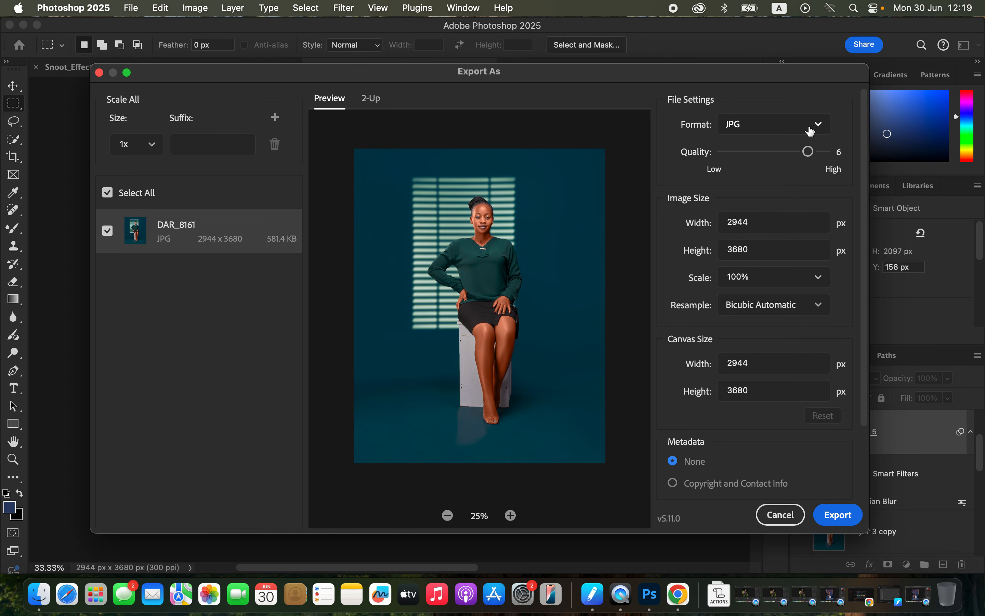
left_click(822, 151)
left_click(795, 307)
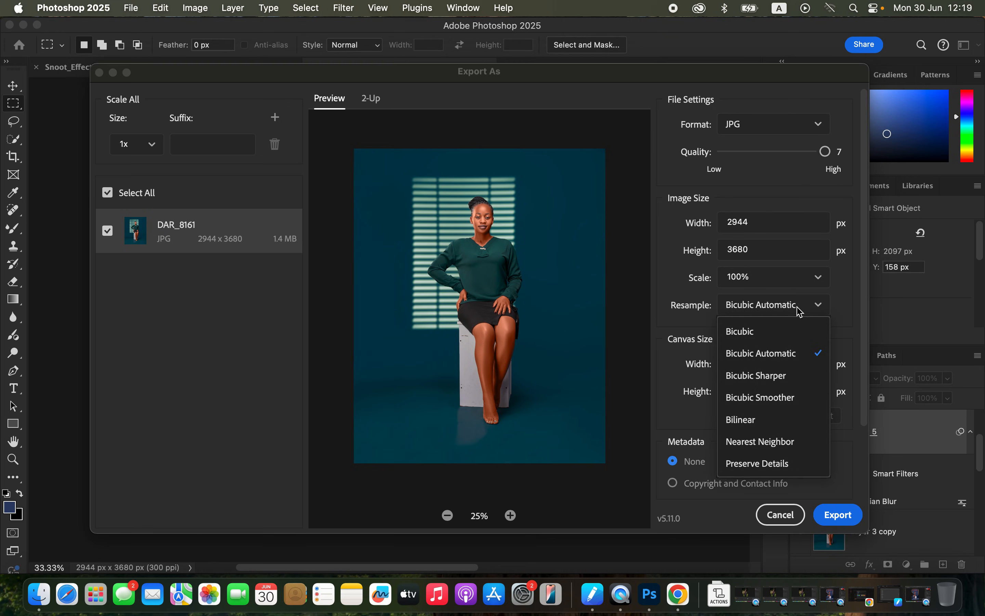
left_click(795, 376)
Step: Check the remaining metadata and color space options, then export the portrait and save the JPG file
left_click_drag(867, 329, 864, 417)
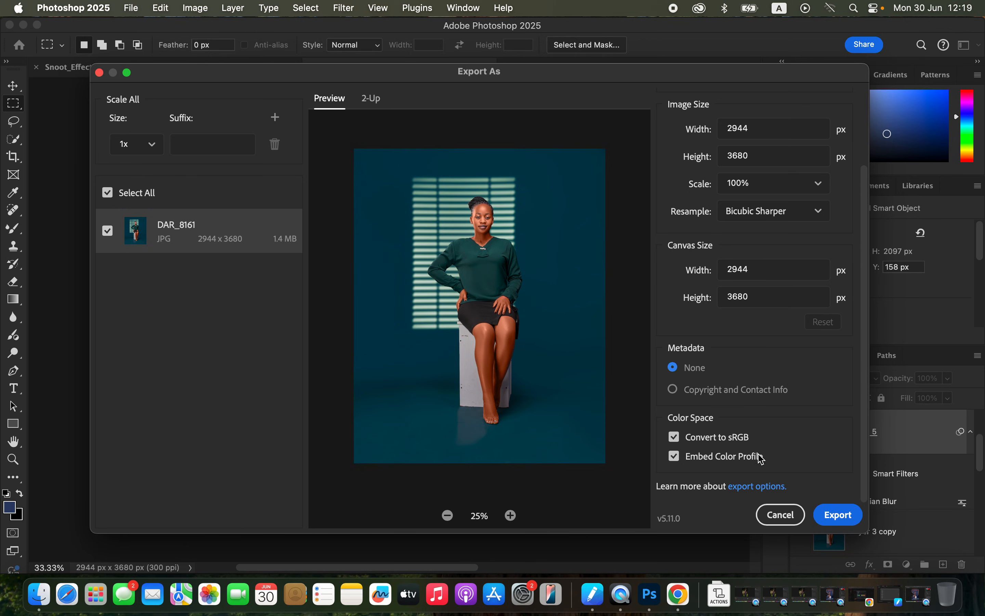
left_click(830, 515)
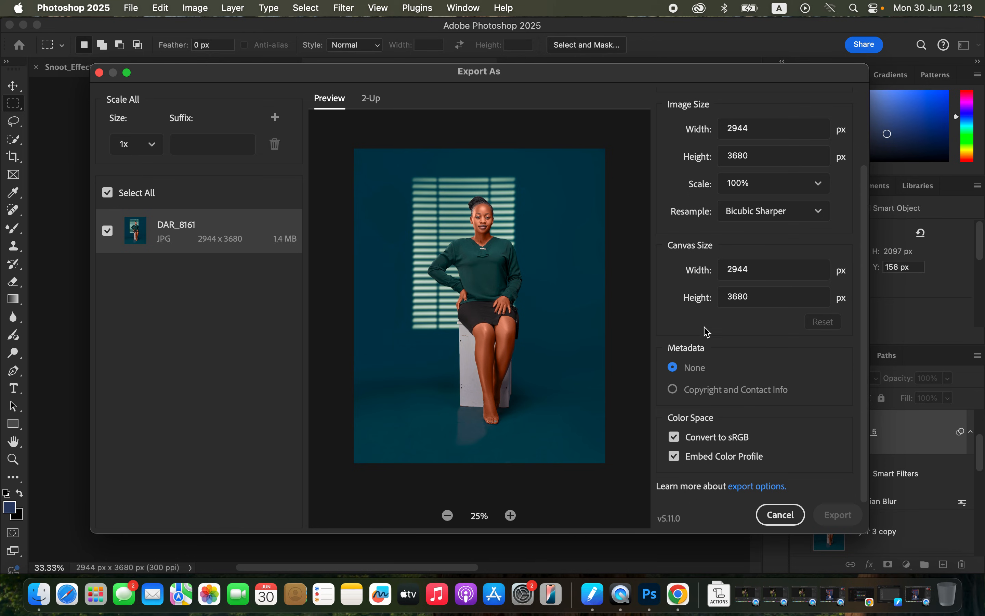
left_click(726, 401)
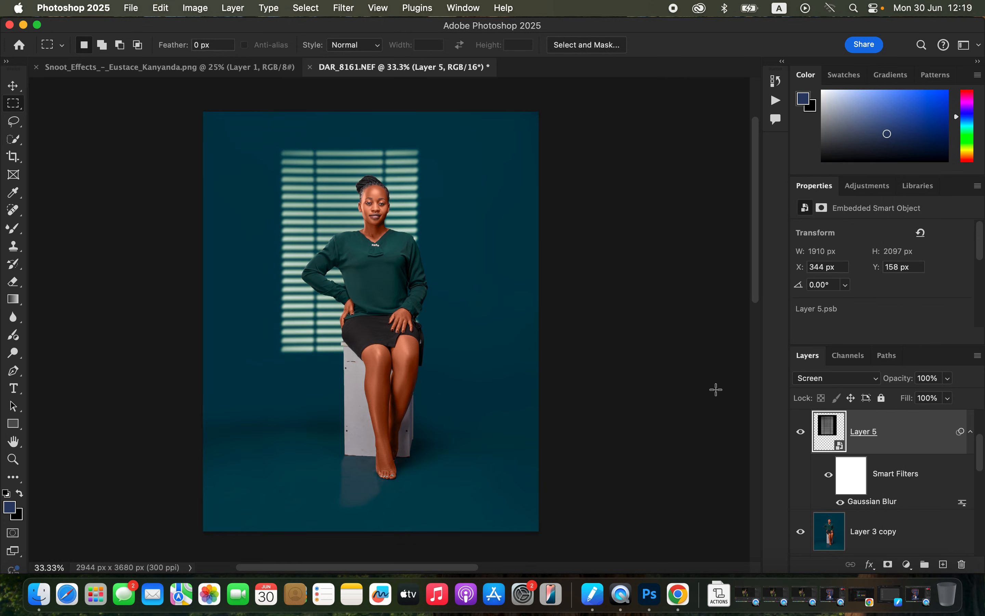